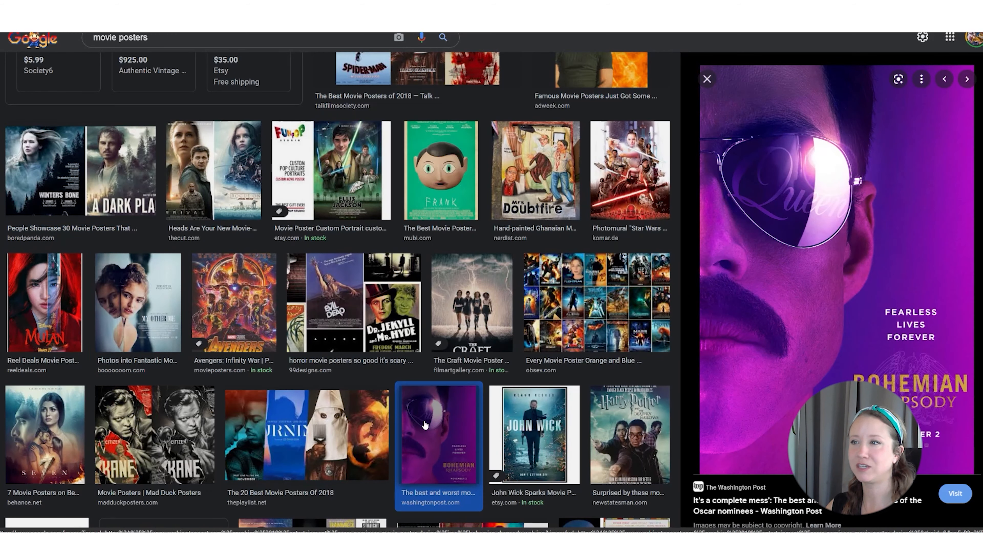
Step: Look through the movie poster image results and preview the orange-and-blue poster collage and the Once Upon a Time in Hollywood poster
left_click(531, 347)
scroll(506, 348, "down", 5)
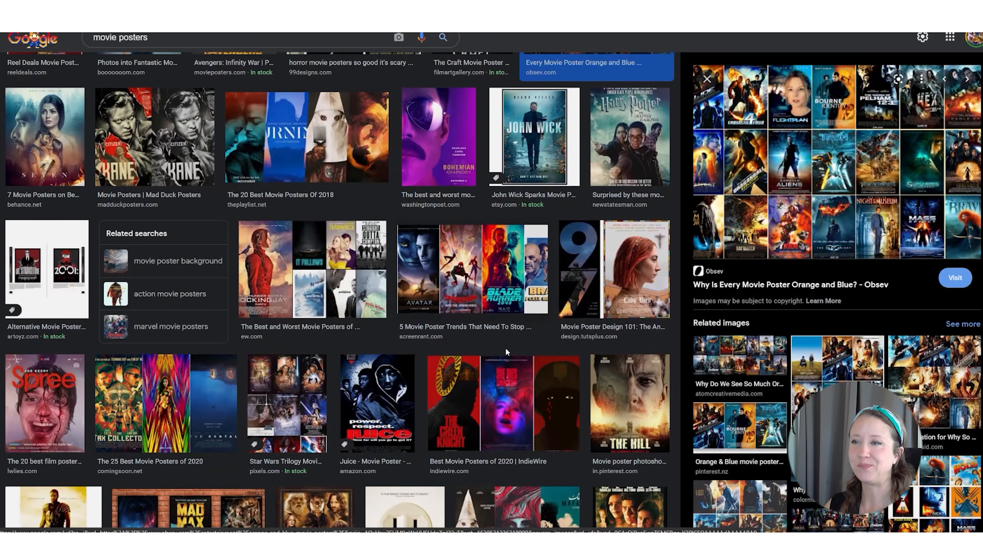
scroll(506, 348, "down", 5)
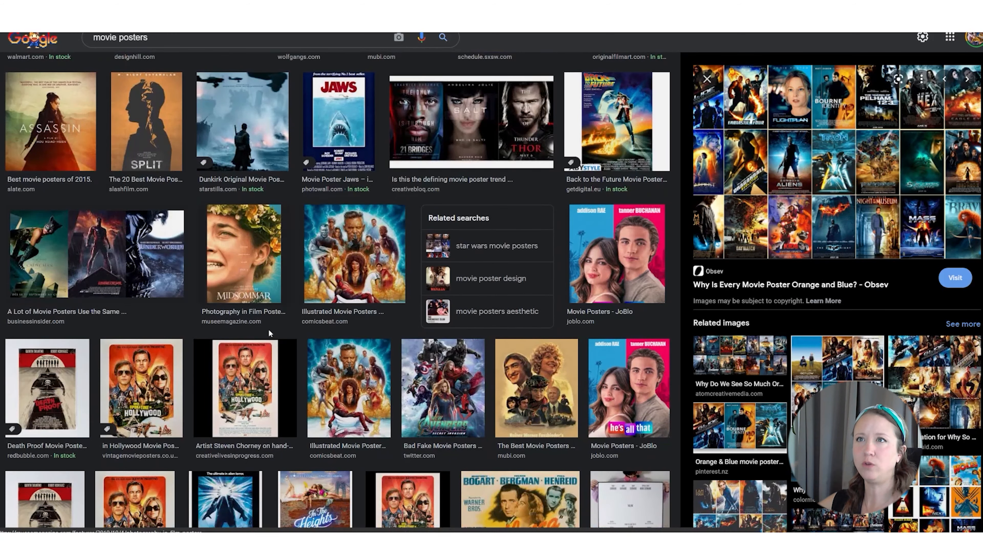
left_click(157, 375)
scroll(176, 370, "down", 20)
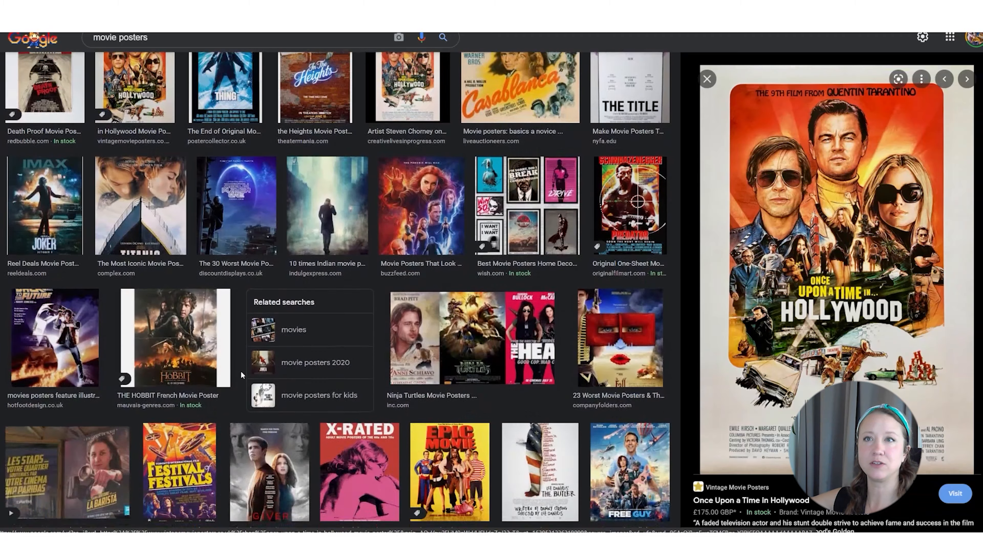
scroll(242, 376, "down", 5)
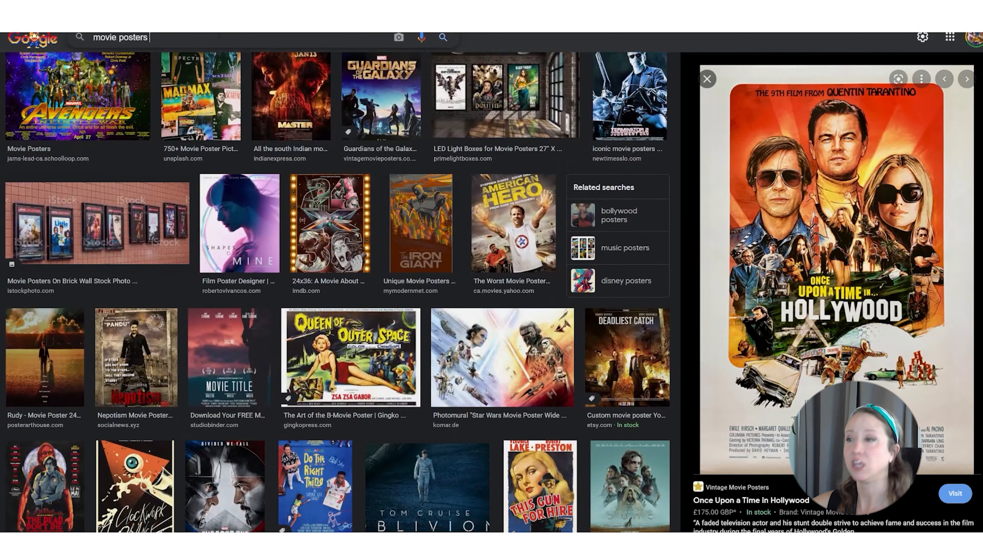
Step: Search images for "movie posters floating heads" and preview several posters, including the Wolfman poster and the collage of posters sharing one template
type("ds")
key("Return")
left_click(185, 178)
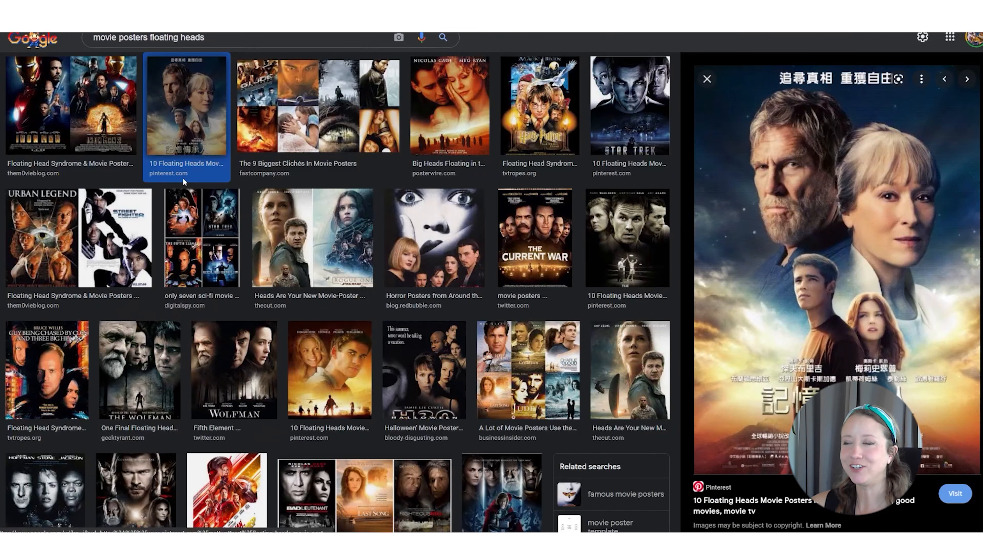
left_click(235, 368)
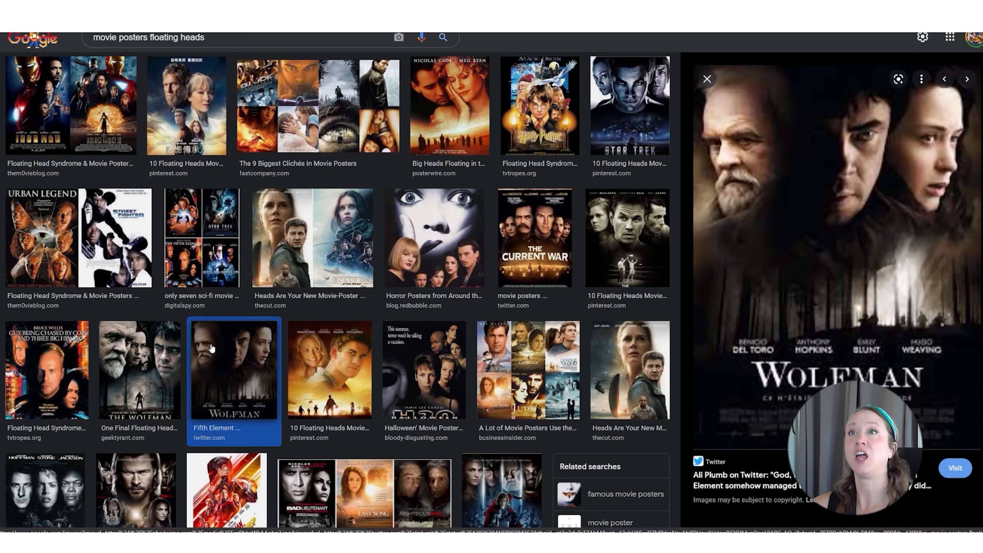
left_click(329, 368)
left_click(162, 368)
left_click(486, 371)
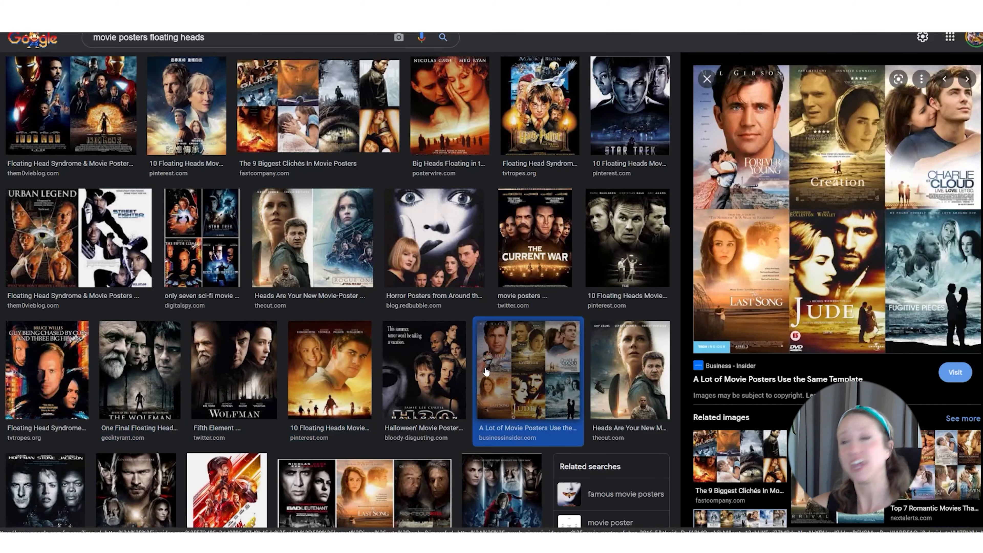
Step: Preview the Avatar poster and look further through the floating heads results for more layout examples
scroll(484, 372, "down", 5)
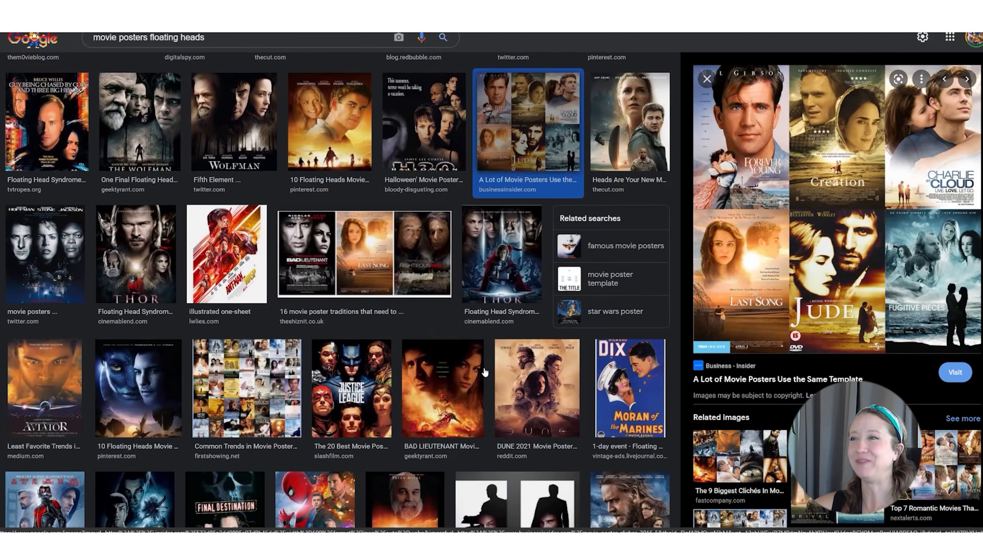
left_click(139, 290)
scroll(262, 337, "down", 12)
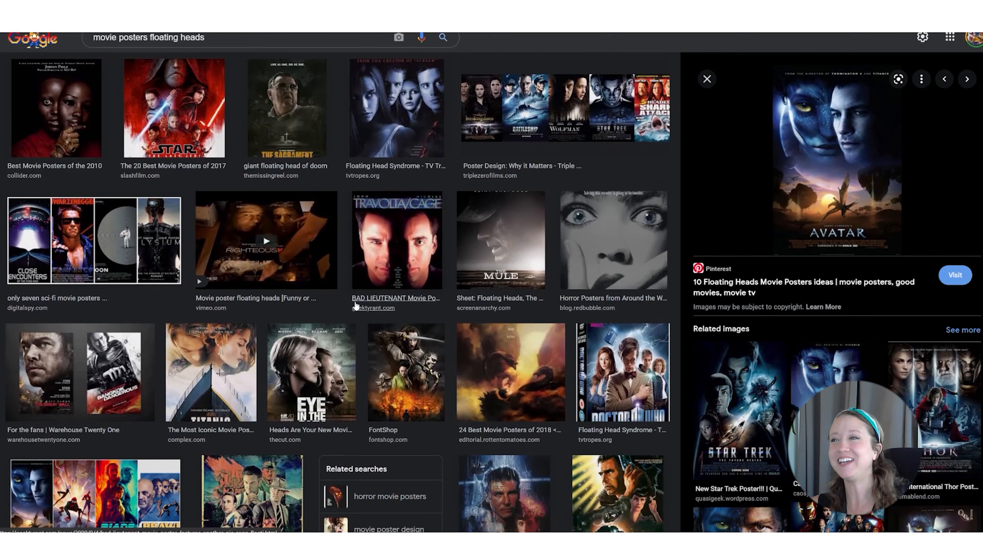
left_click(328, 365)
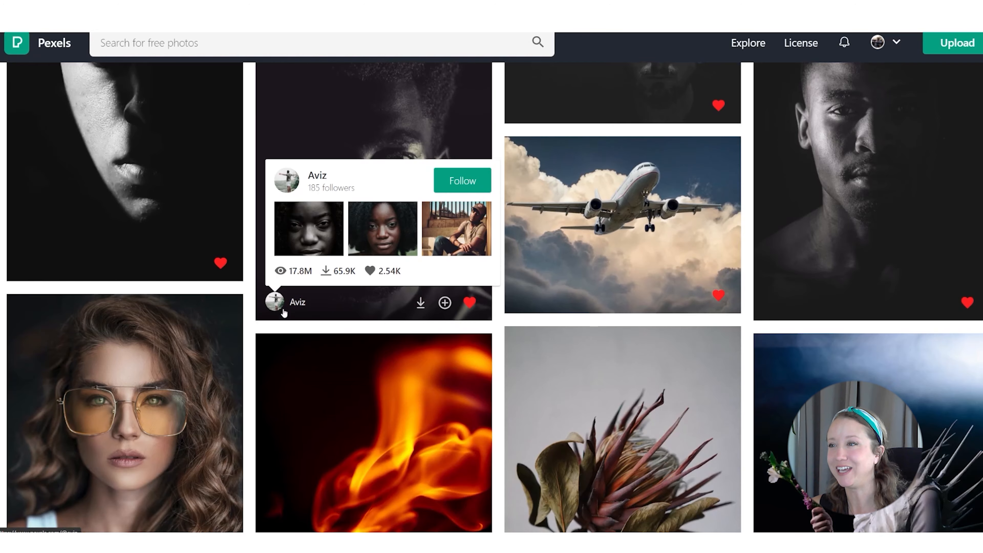
Step: Switch to Pexels and look through the liked photos for portraits and backgrounds suited to a movie poster
scroll(285, 314, "up", 4)
scroll(285, 313, "down", 10)
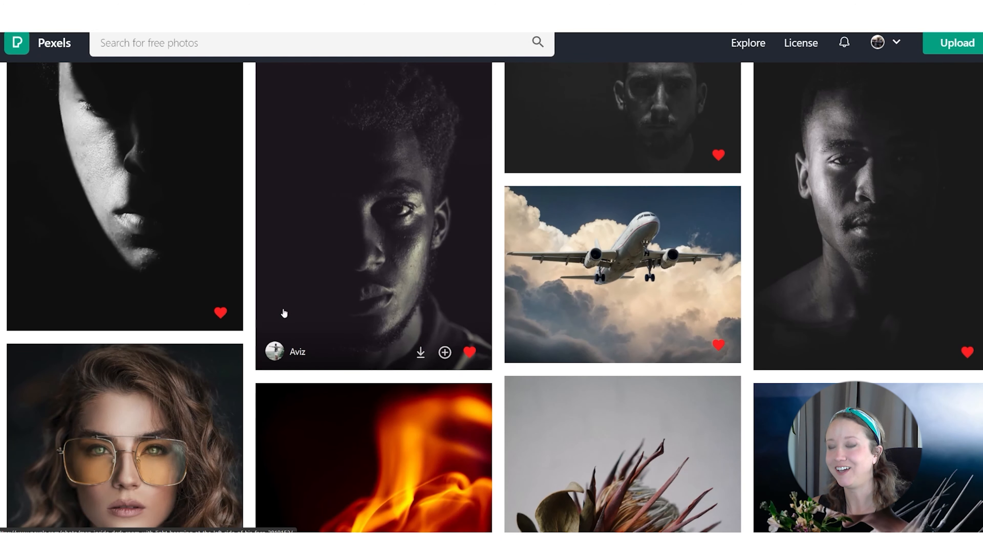
scroll(284, 314, "down", 20)
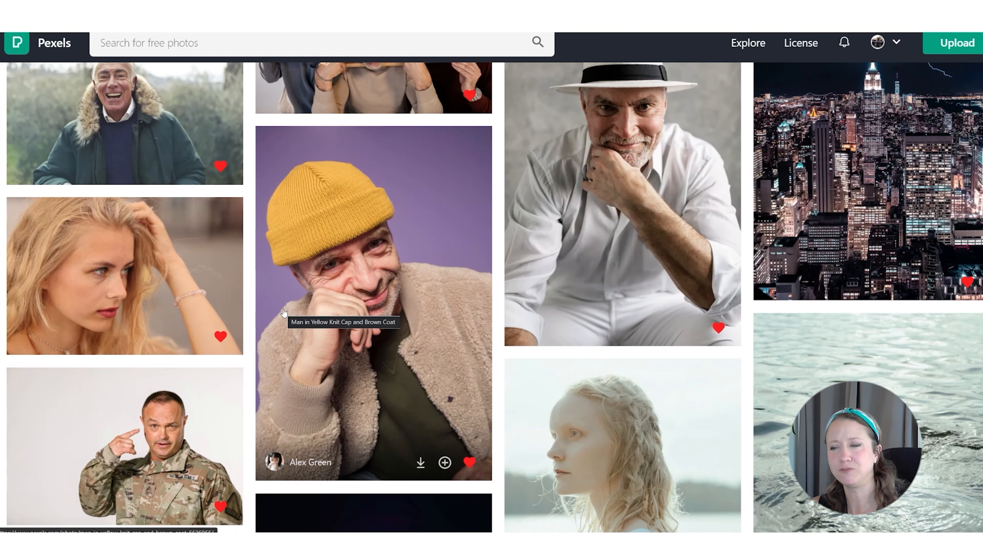
scroll(284, 312, "down", 15)
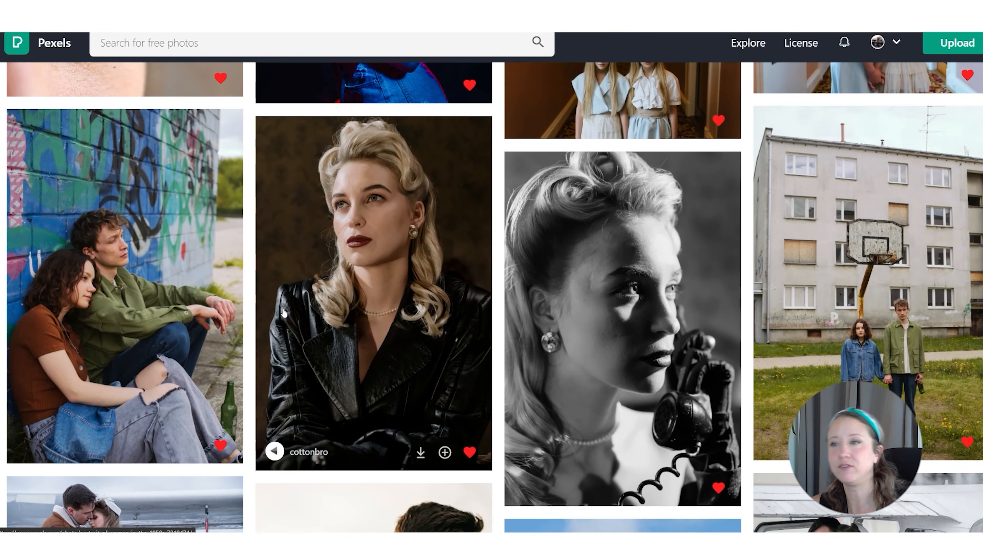
scroll(284, 313, "down", 20)
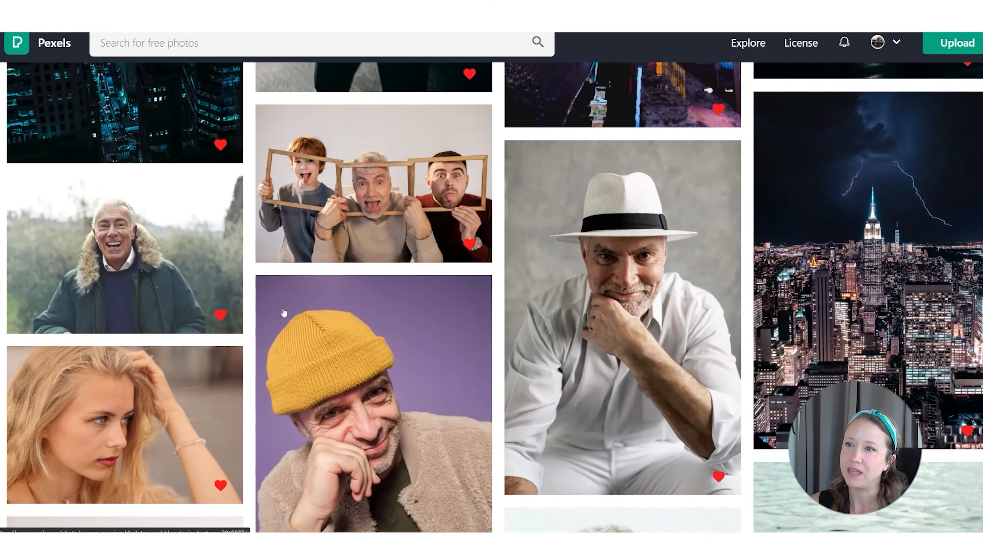
scroll(284, 313, "down", 5)
Step: Open the photo of the man in the yellow knit cap, then the similar photo of him facing the camera
left_click(333, 321)
scroll(332, 322, "down", 10)
scroll(333, 322, "down", 10)
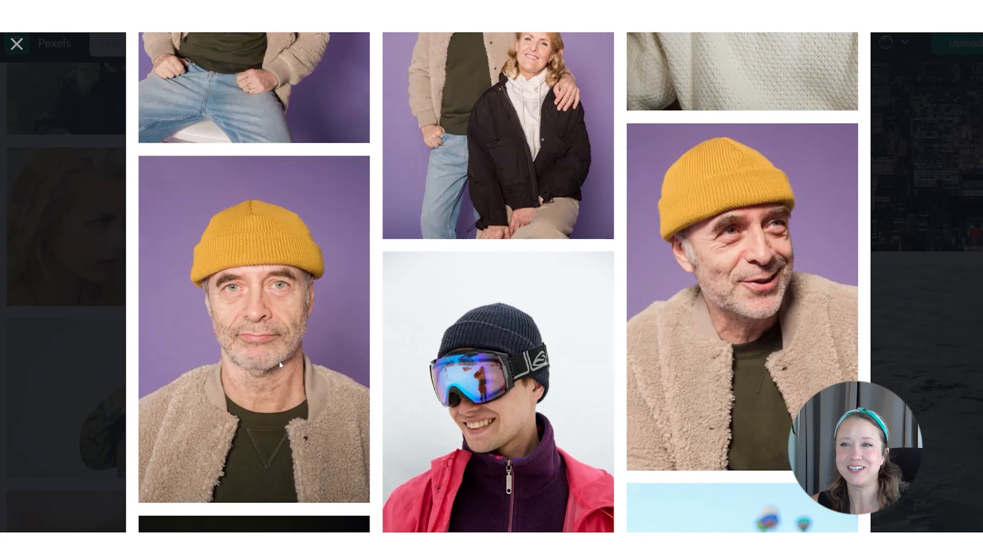
left_click(279, 363)
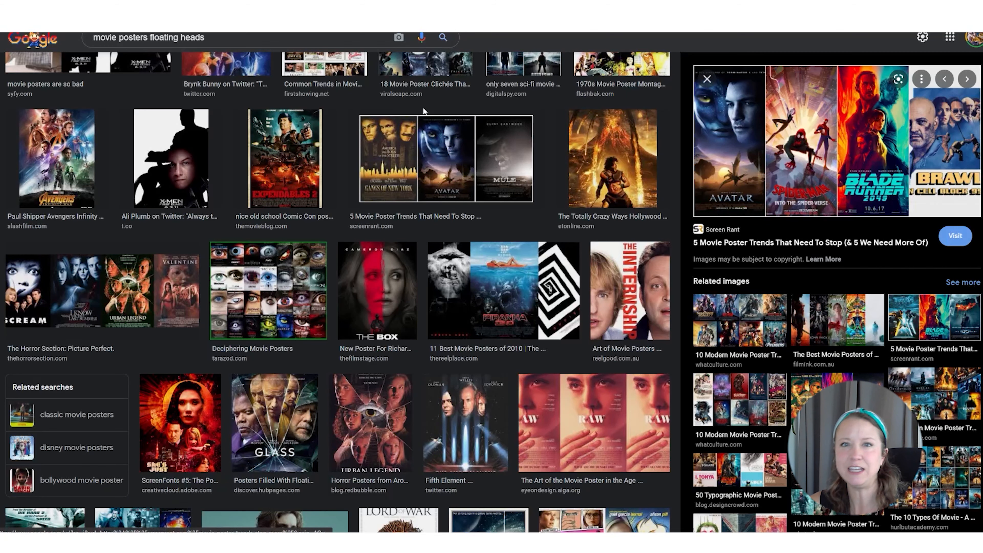
Step: Return to the floating heads image results and preview the Glass and The Fifth Element posters
left_click(291, 389)
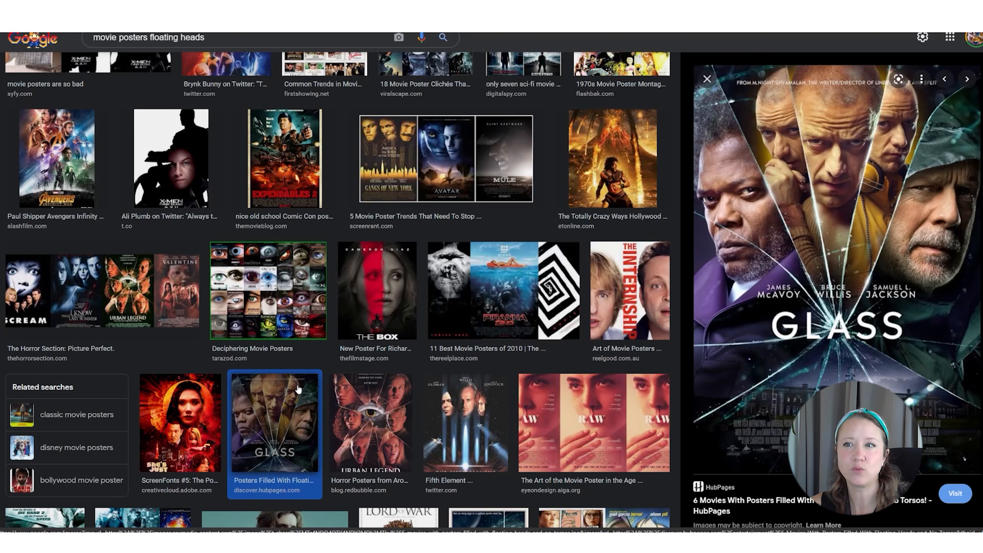
scroll(298, 387, "down", 5)
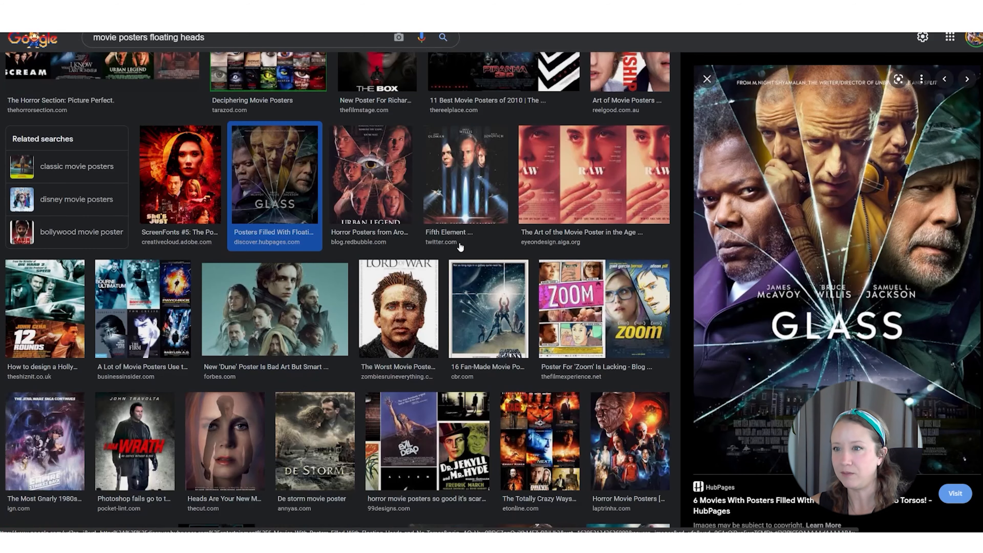
left_click(479, 209)
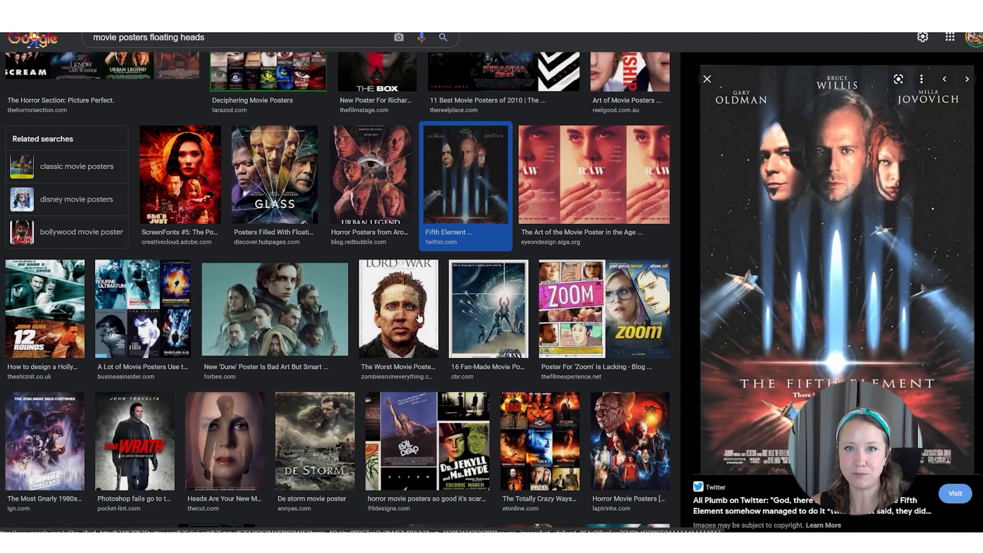
scroll(249, 406, "down", 6)
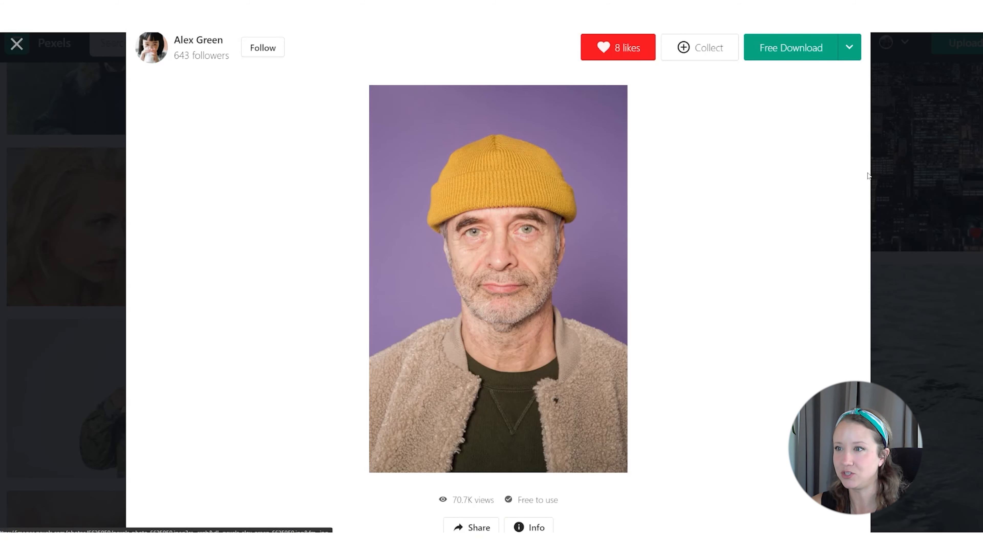
Step: Back on Pexels, close the opened photo, search for "portrait woman" and look through the results
left_click(876, 176)
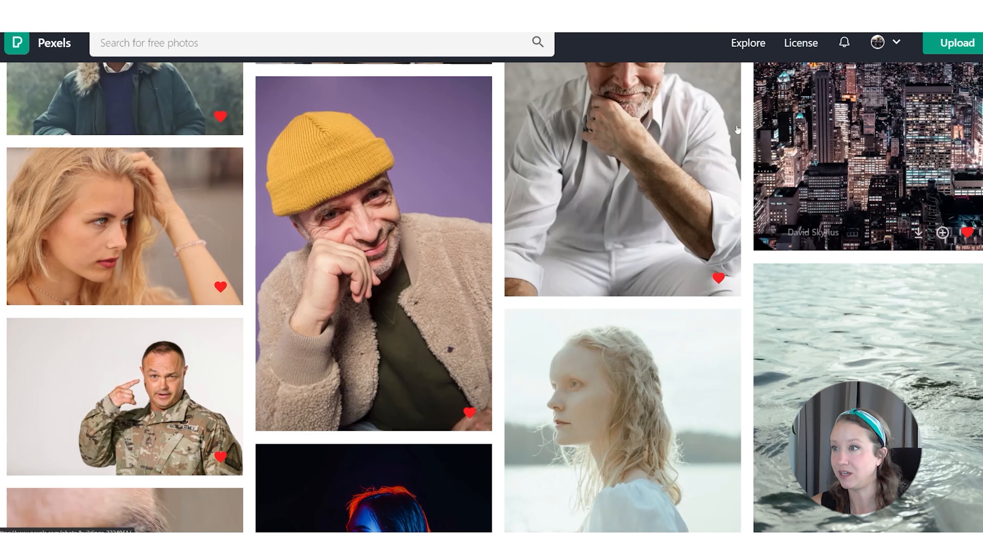
left_click(482, 45)
type("portrait woma")
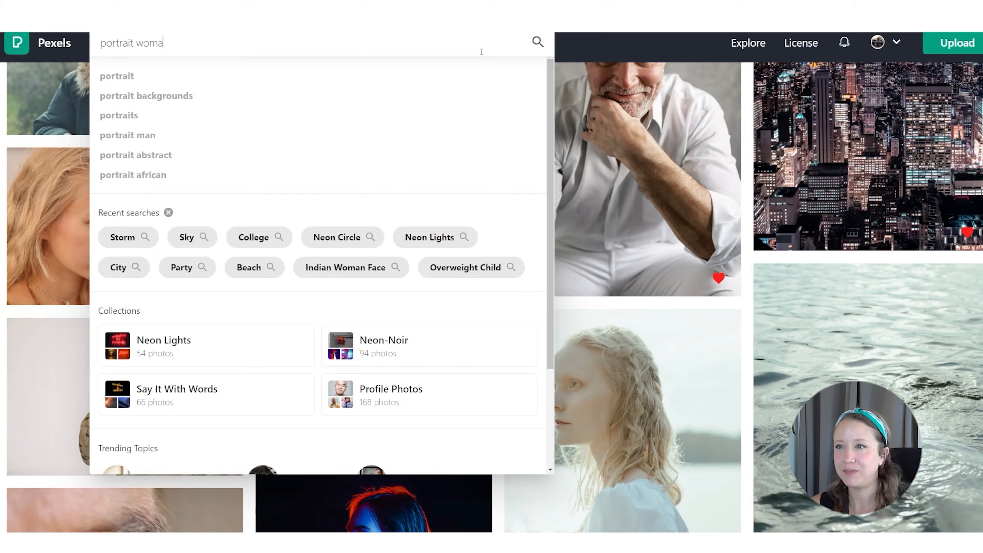
type("n")
key("Return")
scroll(520, 141, "down", 18)
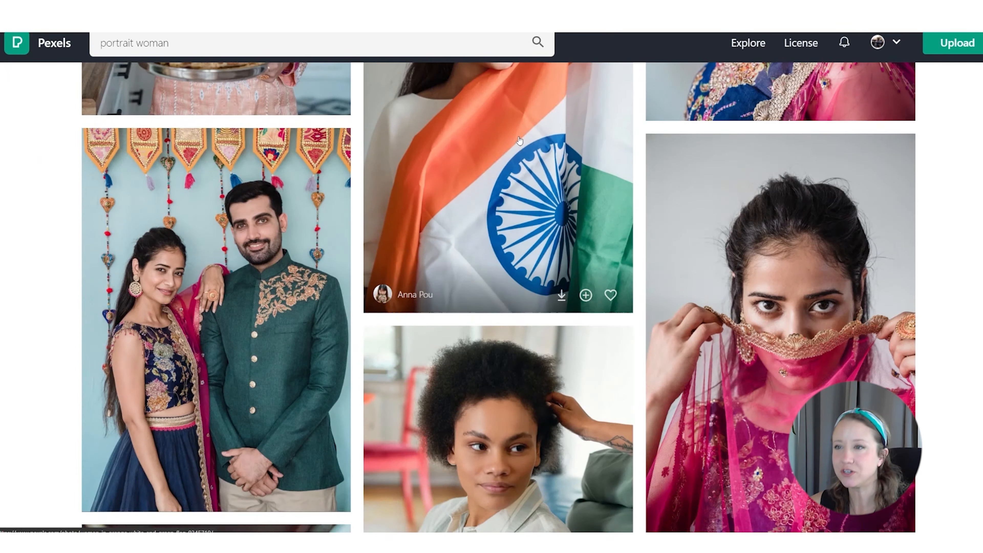
scroll(520, 140, "up", 15)
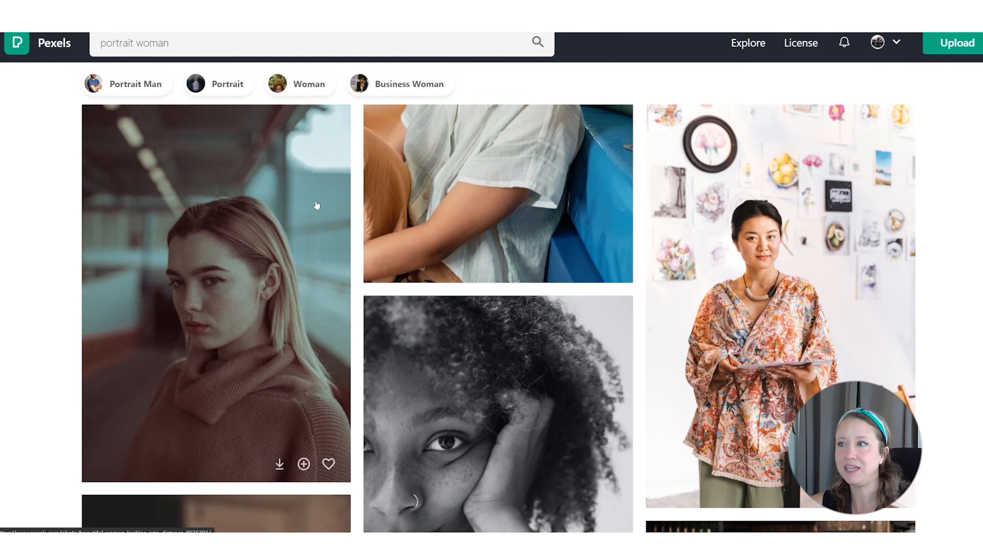
Step: Open the photo of the blonde woman in the turtleneck sweater, look through its similar photos, and close it
left_click(318, 209)
scroll(374, 231, "down", 5)
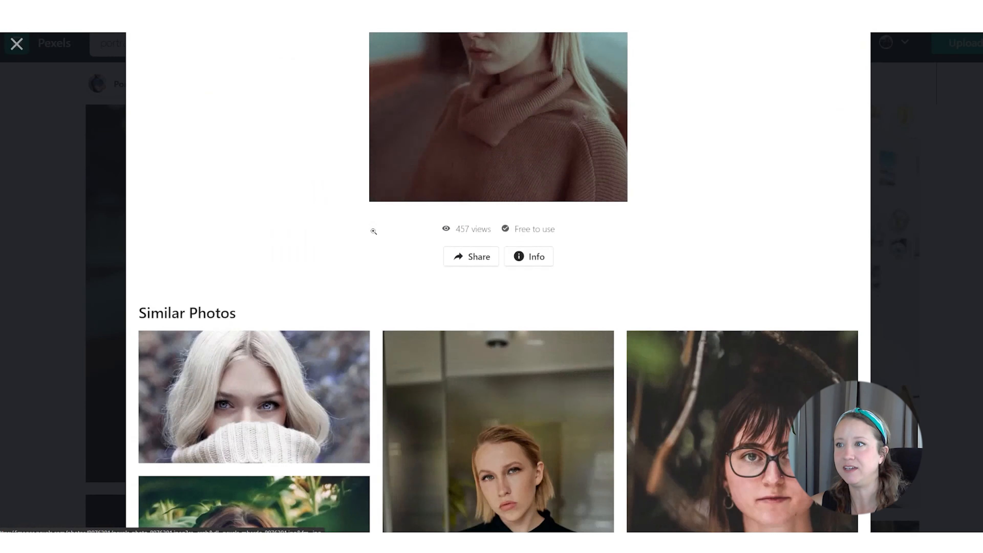
scroll(374, 231, "down", 20)
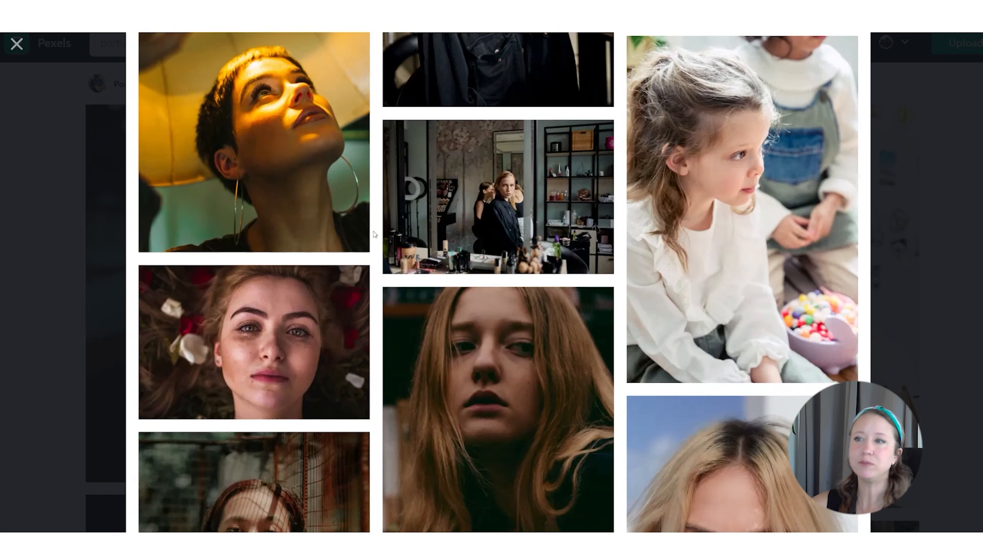
scroll(374, 234, "down", 10)
left_click(499, 364)
scroll(500, 370, "down", 6)
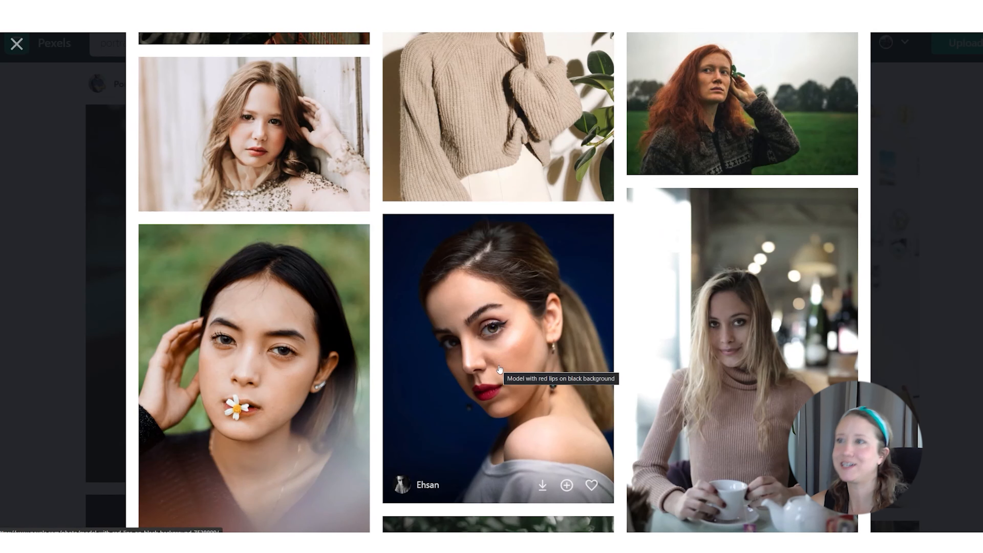
scroll(503, 352, "down", 7)
left_click(873, 351)
Step: Refine the photo search to the suggested "portrait woman black and white"
left_click(268, 37)
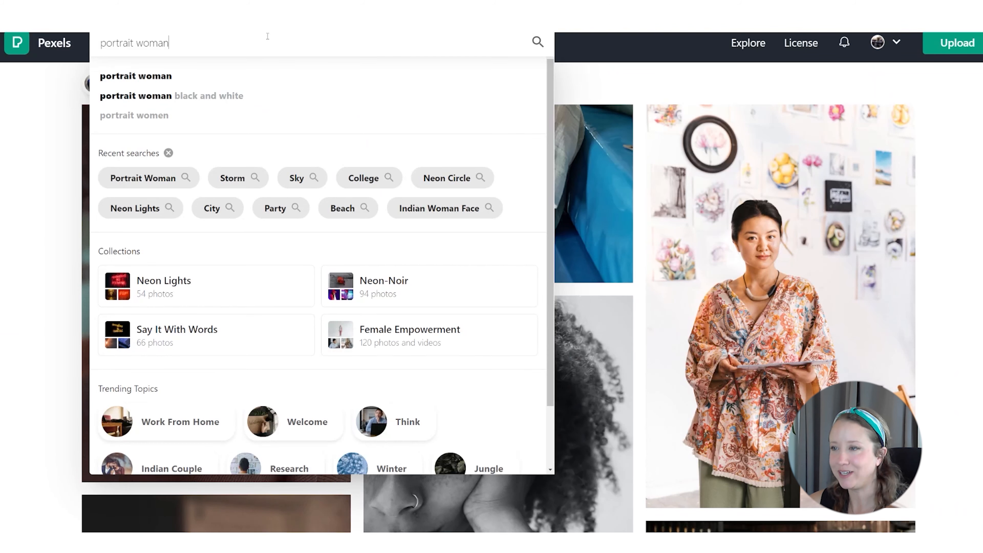
left_click(263, 96)
scroll(401, 239, "down", 15)
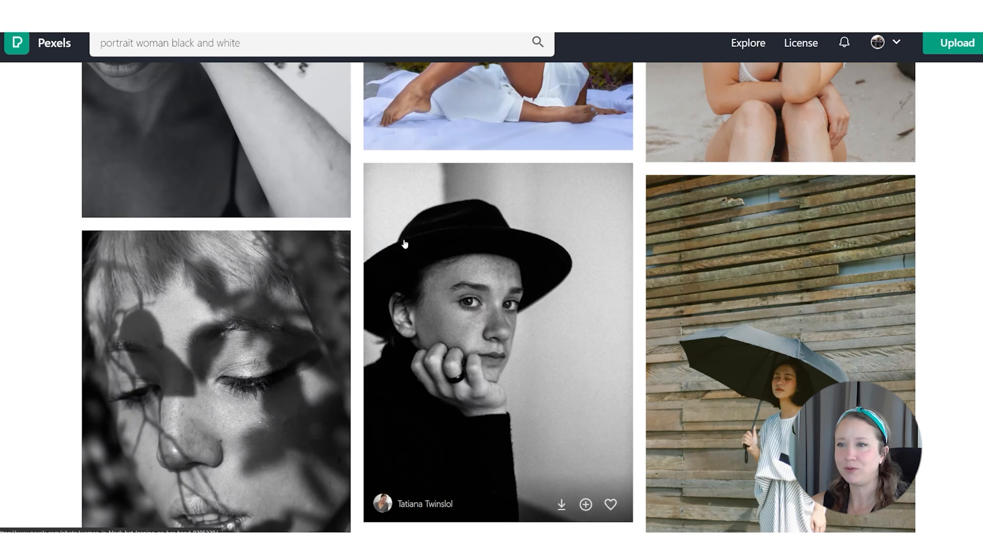
Step: Examine the black-and-white portrait results for women's faces with poses and lighting suited to a floating heads poster
scroll(401, 239, "down", 10)
scroll(401, 239, "up", 5)
scroll(400, 238, "down", 10)
scroll(400, 239, "down", 15)
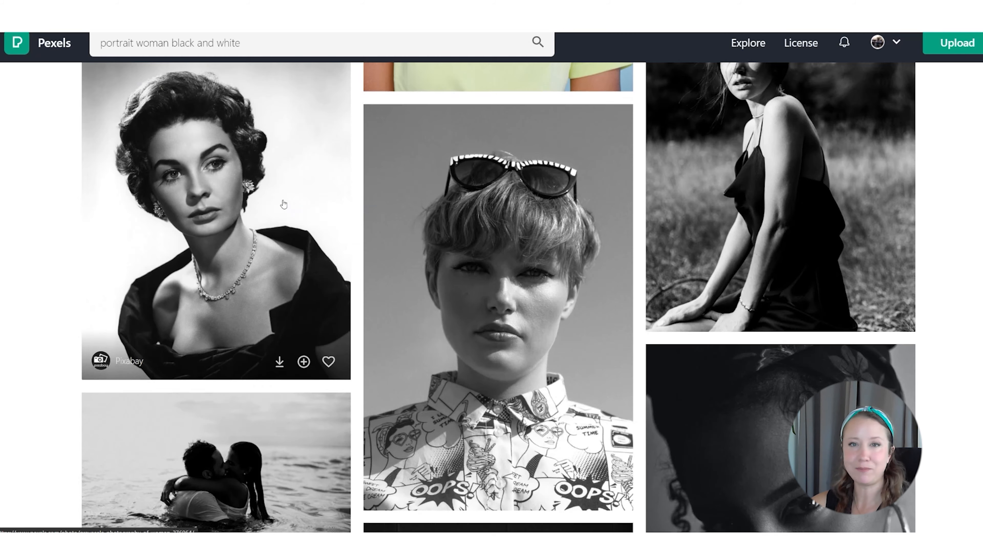
scroll(284, 204, "up", 5)
scroll(285, 203, "down", 8)
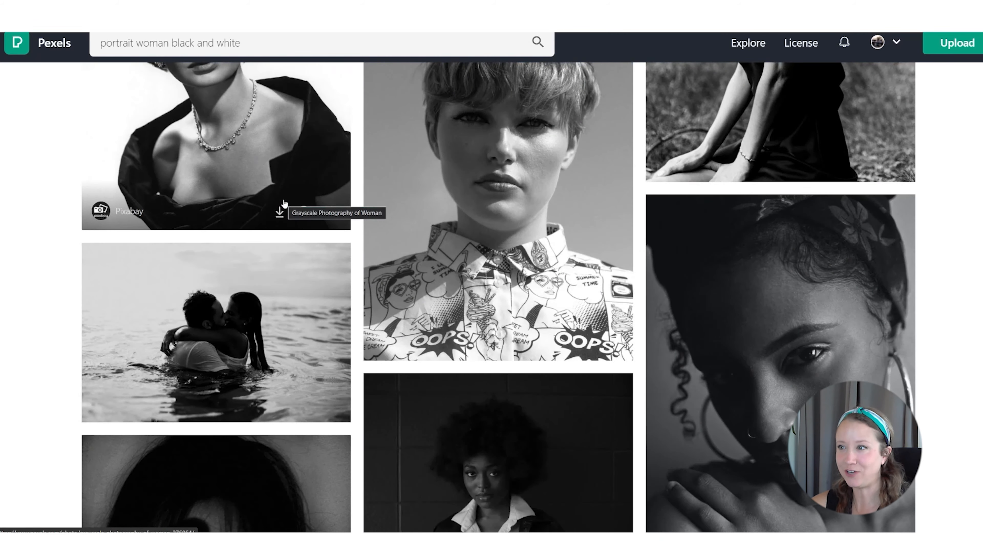
scroll(283, 204, "down", 12)
scroll(283, 204, "up", 5)
scroll(284, 204, "down", 20)
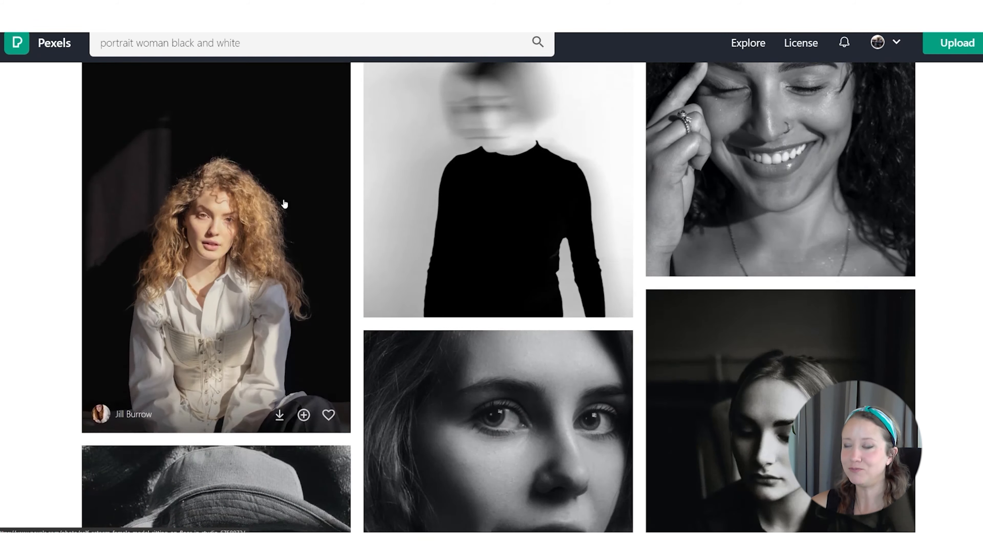
scroll(284, 204, "down", 20)
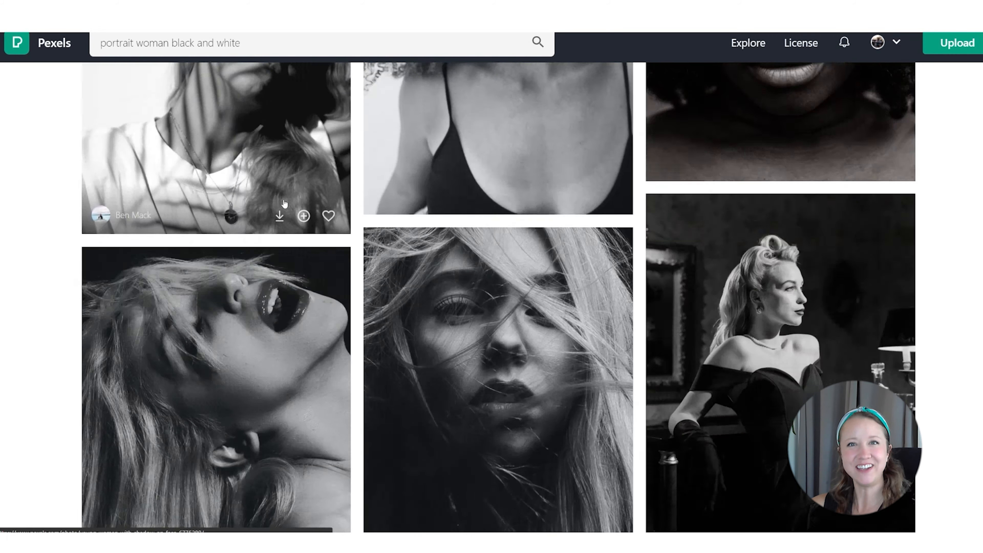
scroll(285, 204, "down", 15)
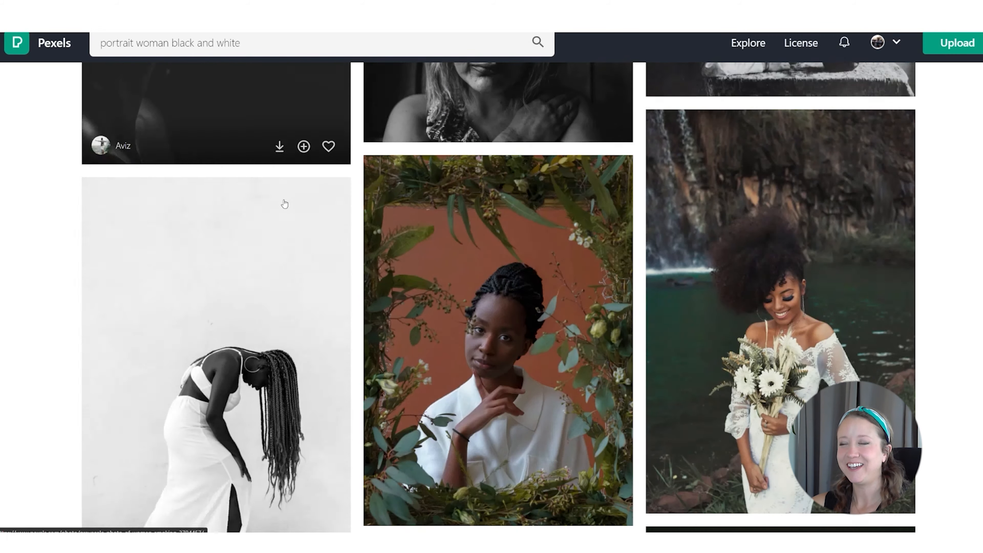
scroll(285, 204, "up", 6)
scroll(284, 204, "down", 20)
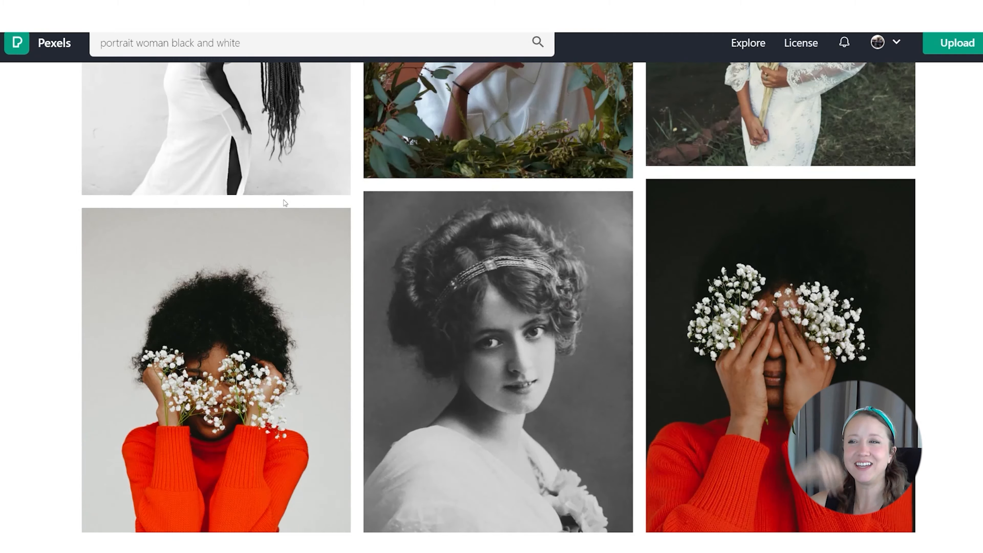
Step: Switch to the Google image results for floating-heads posters and preview the Matt Damon astronaut and Star Wars Episode III posters
scroll(285, 204, "down", 10)
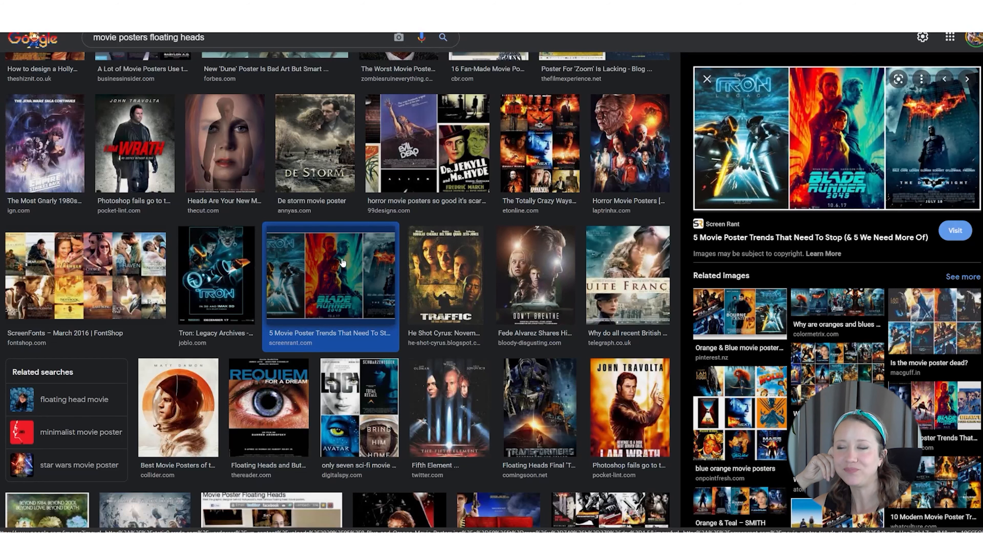
left_click(214, 374)
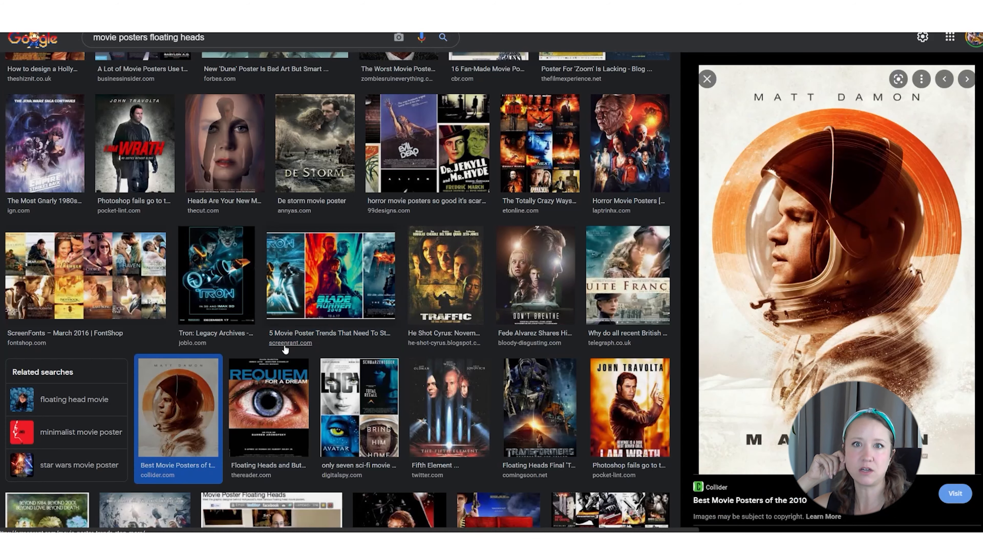
scroll(347, 353, "down", 5)
left_click(400, 290)
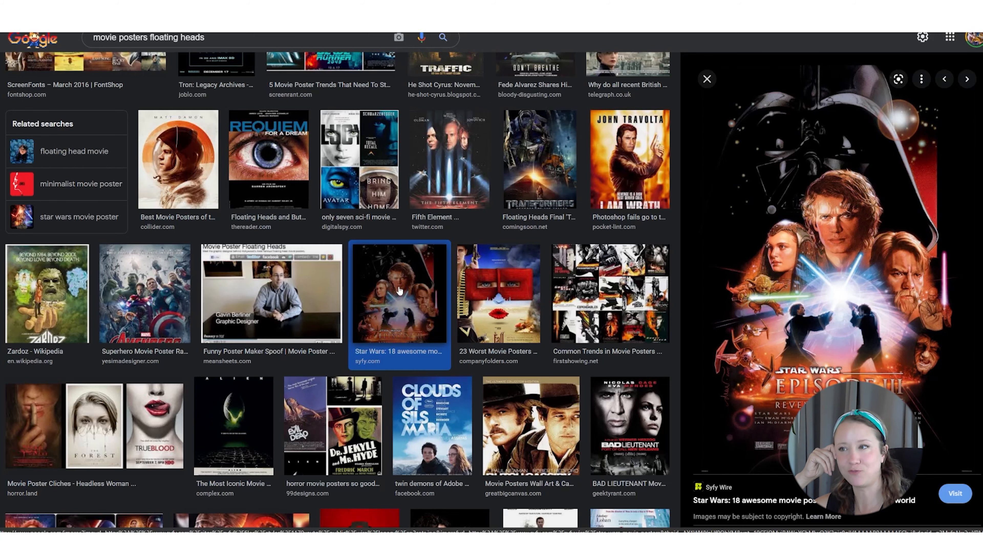
Step: Look through more floating-heads posters and preview the side-by-side comparison of Dark Phoenix, The Force Awakens and Aladdin
scroll(408, 352, "down", 9)
scroll(408, 351, "up", 5)
scroll(226, 336, "down", 3)
left_click(128, 308)
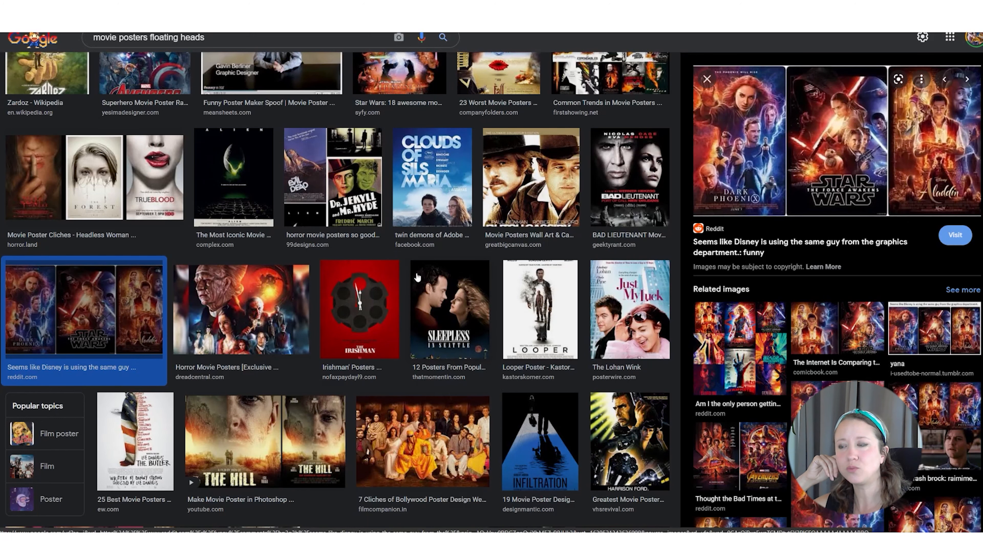
scroll(417, 277, "down", 5)
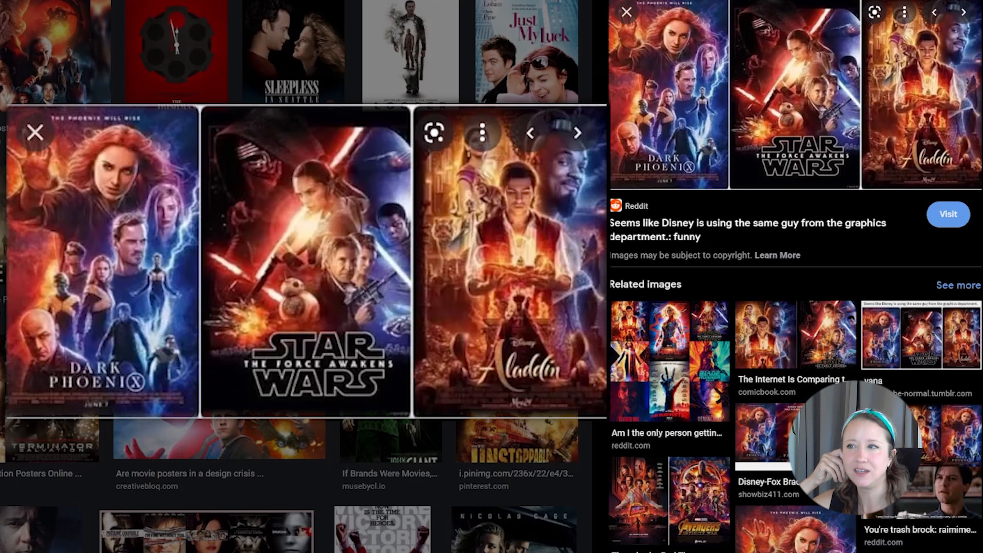
Step: Switch back to Pexels, change the photo search to "portrait woman face sci fi" and look through the results
left_click_drag(239, 42, 197, 46)
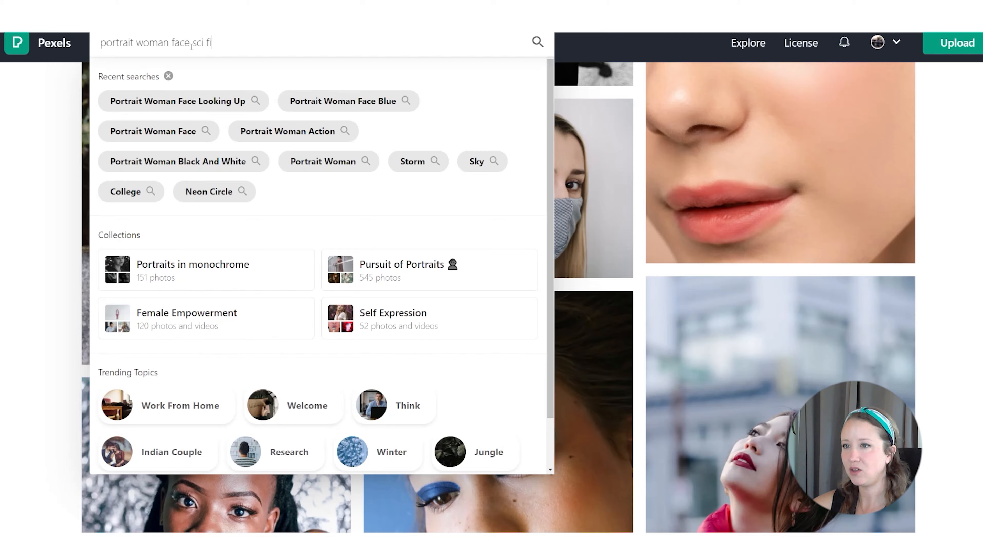
scroll(424, 214, "down", 20)
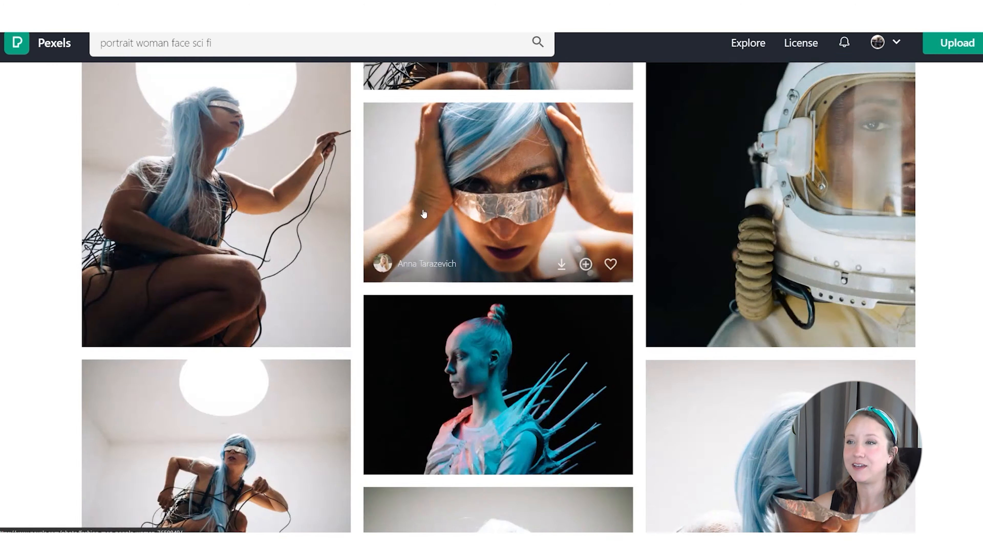
scroll(424, 214, "down", 10)
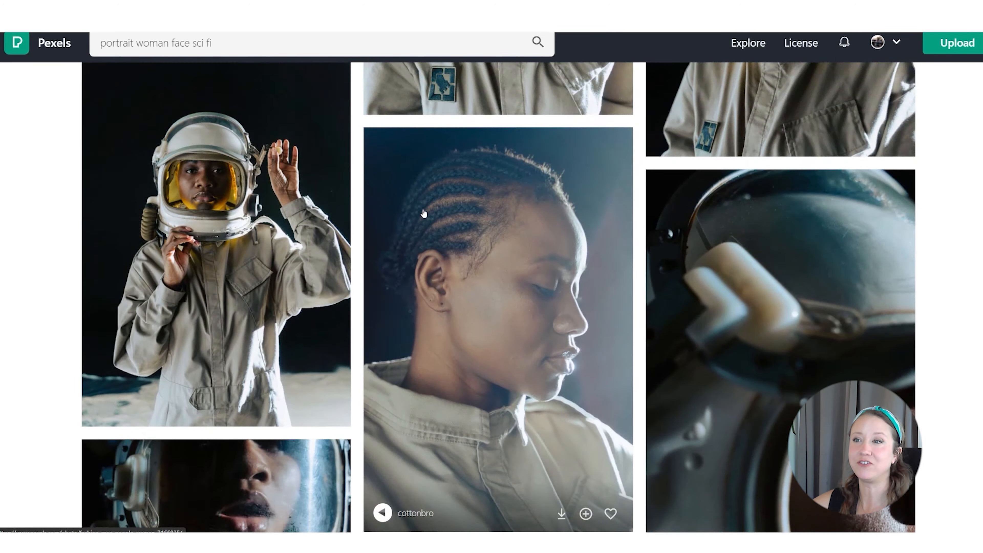
Step: Examine the profile portrait of the woman with braids and the related astronaut photos, opening several similar photos before closing the viewer
left_click(424, 213)
key("Escape")
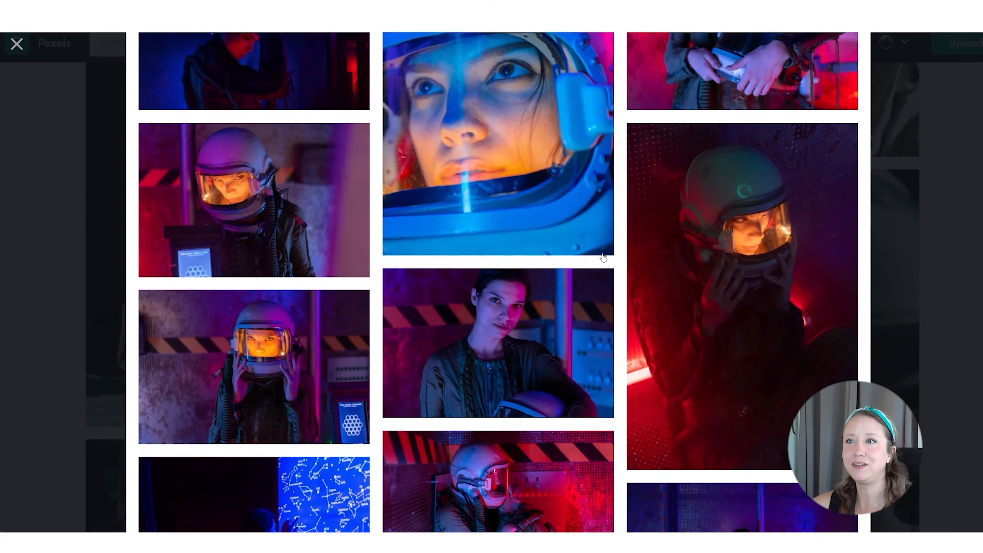
scroll(565, 247, "down", 5)
left_click(566, 247)
scroll(565, 247, "down", 10)
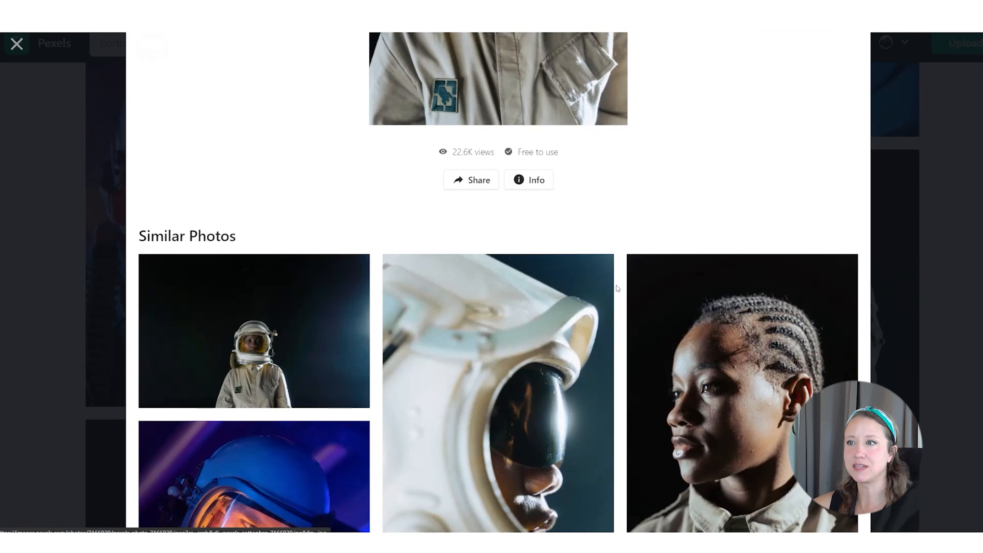
left_click(663, 272)
scroll(598, 191, "down", 8)
left_click(564, 387)
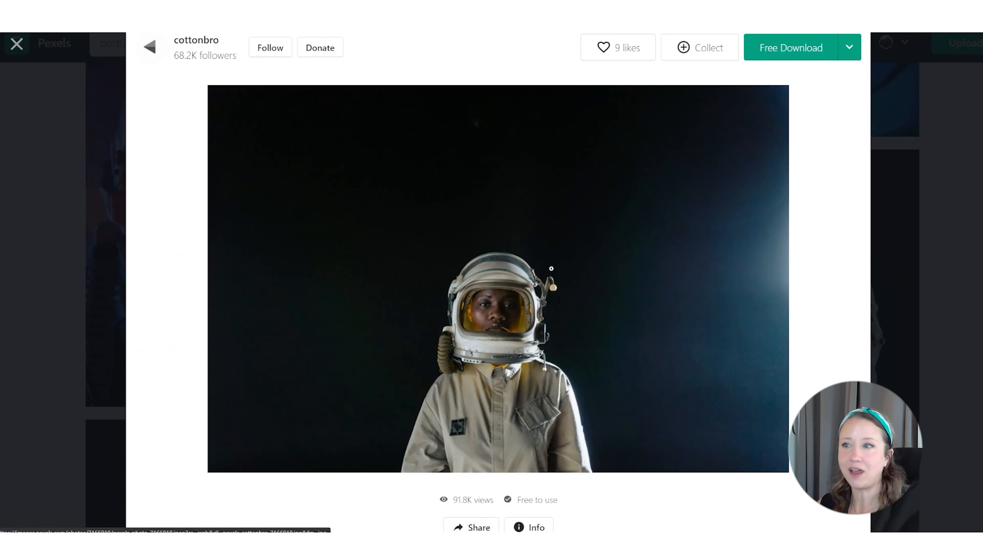
key("Escape")
Step: Open the photo of the two dark-haired women in black jackets and look through its similar photos
scroll(720, 268, "down", 15)
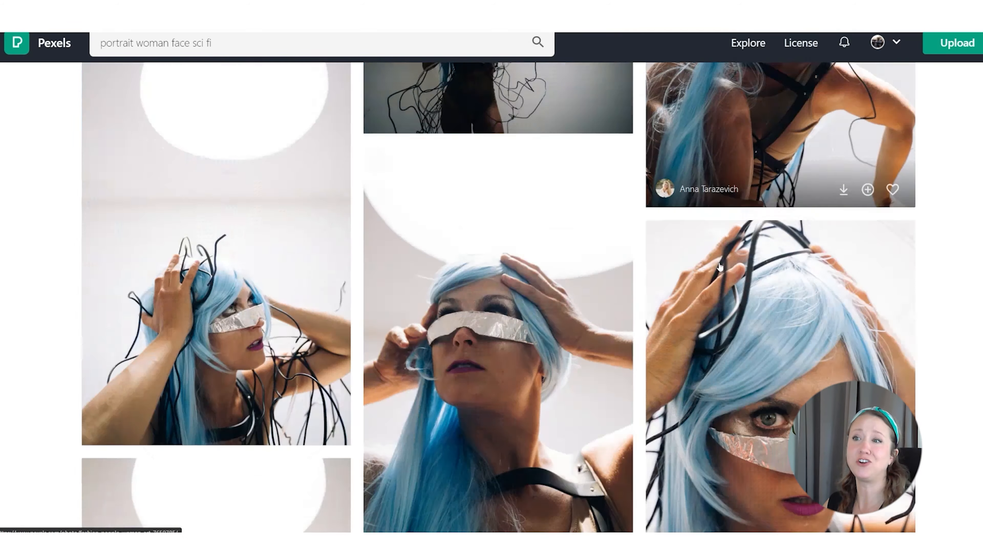
scroll(720, 268, "down", 5)
left_click(728, 265)
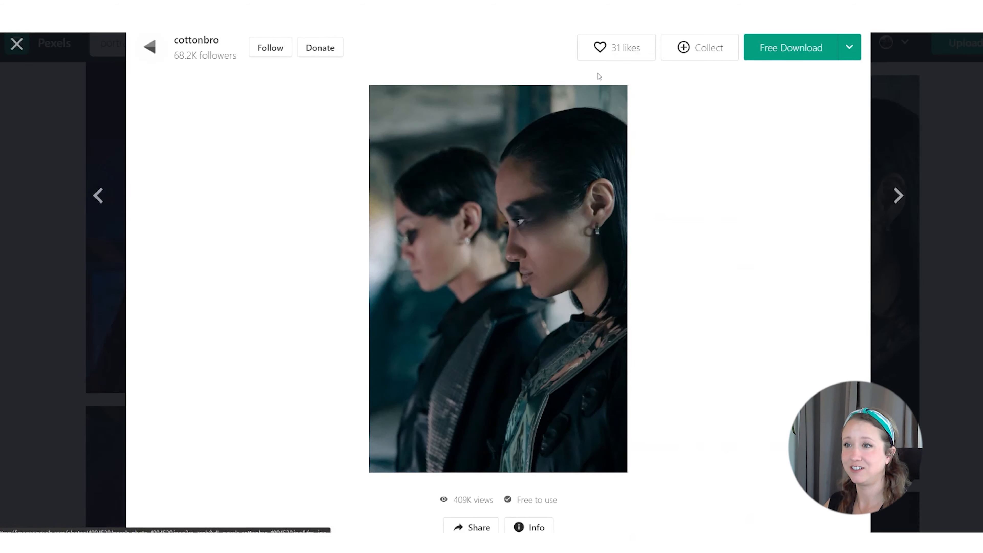
scroll(736, 283, "down", 15)
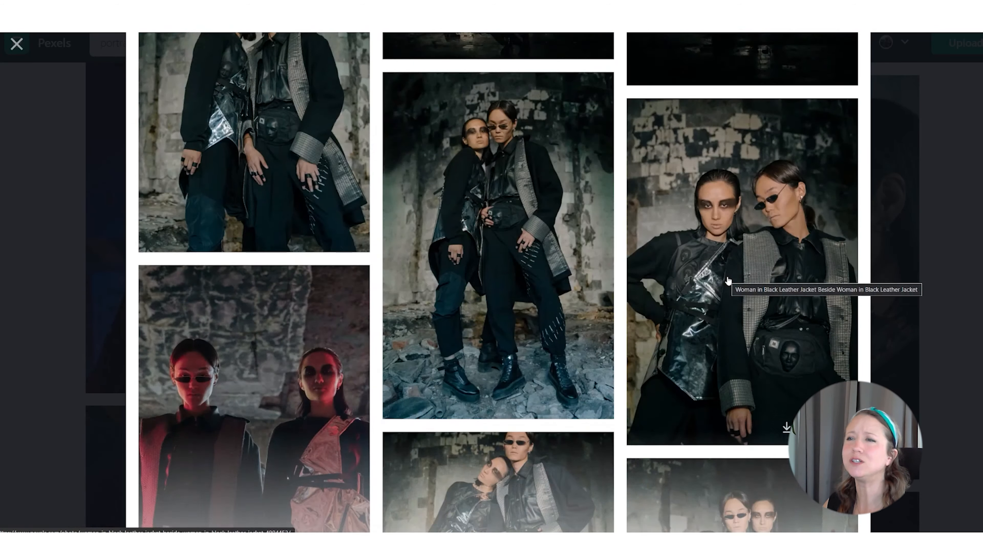
scroll(728, 280, "down", 20)
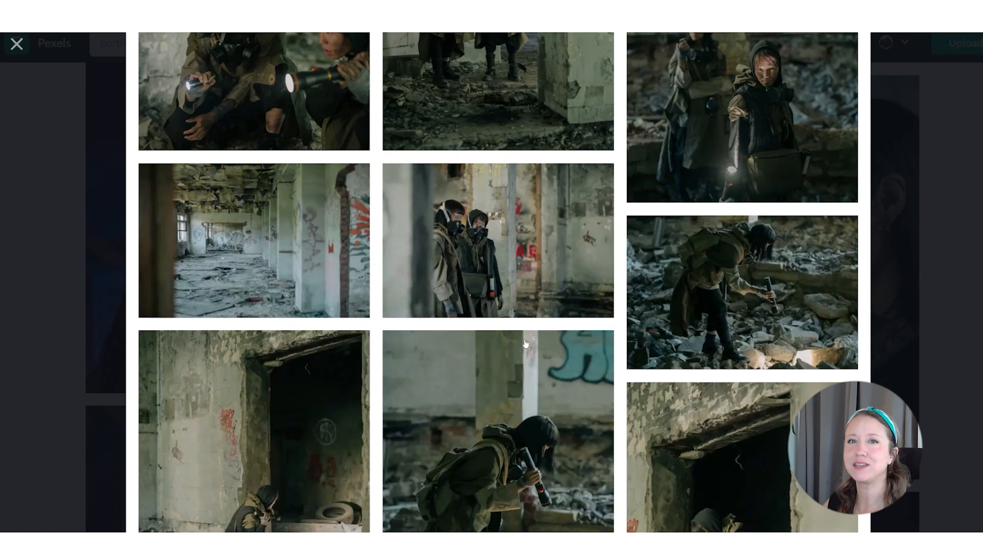
scroll(526, 348, "down", 20)
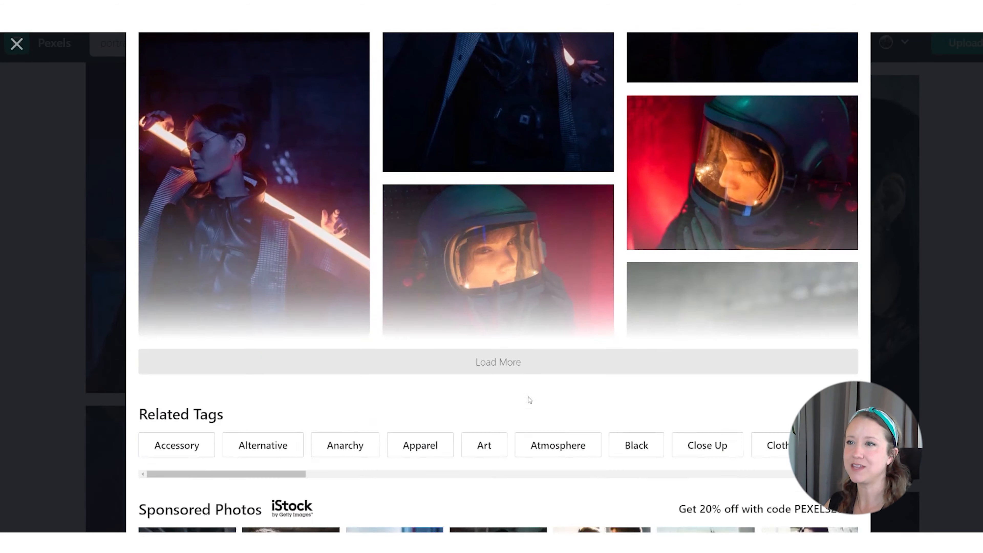
Step: Load more similar photos, like the portrait of the person in a black beanie with a gas mask, and close it
left_click(526, 364)
scroll(517, 401, "down", 4)
left_click(701, 283)
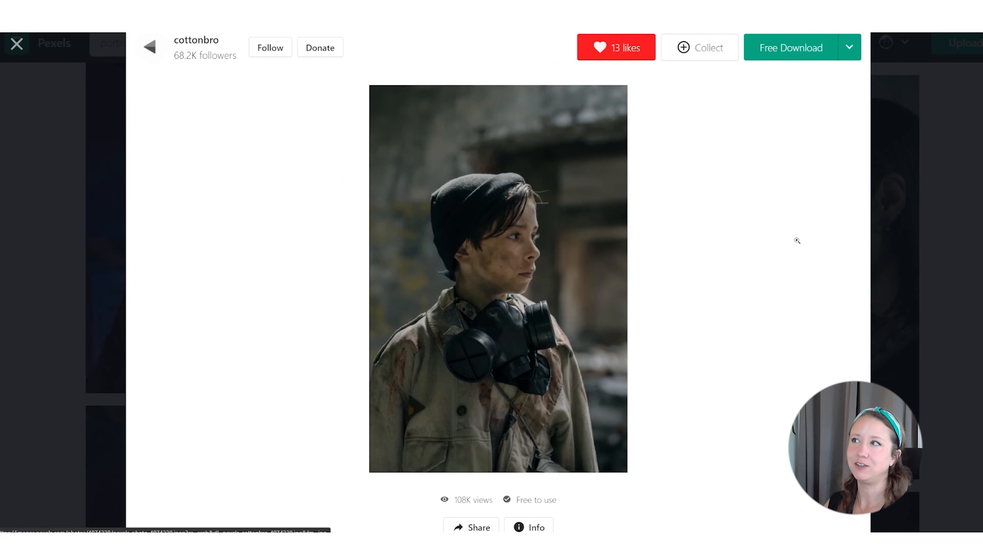
key("Escape")
Step: Find the red-and-blue-lit profile portrait of the person looking upward, view it enlarged, and close it
scroll(775, 348, "down", 8)
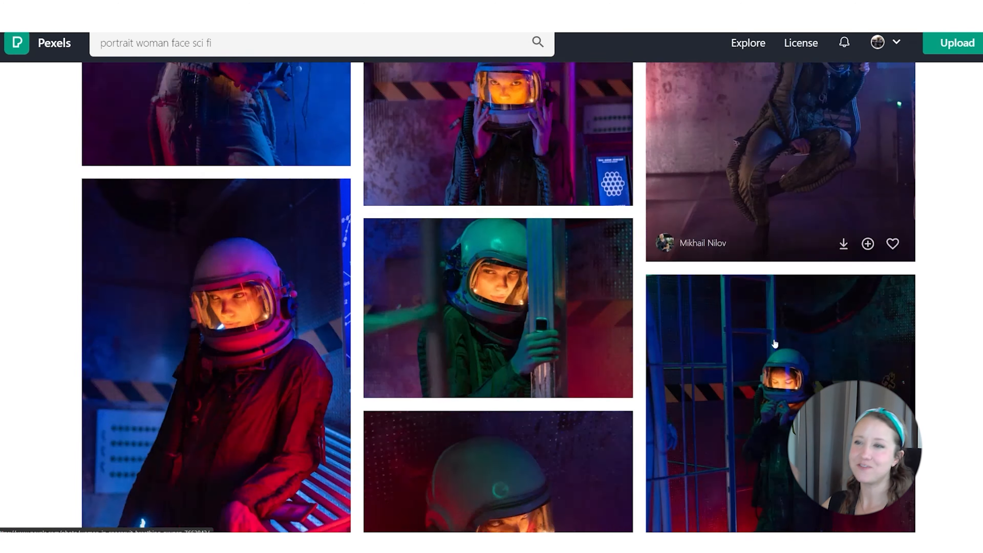
scroll(775, 343, "down", 10)
scroll(775, 344, "up", 4)
left_click(725, 367)
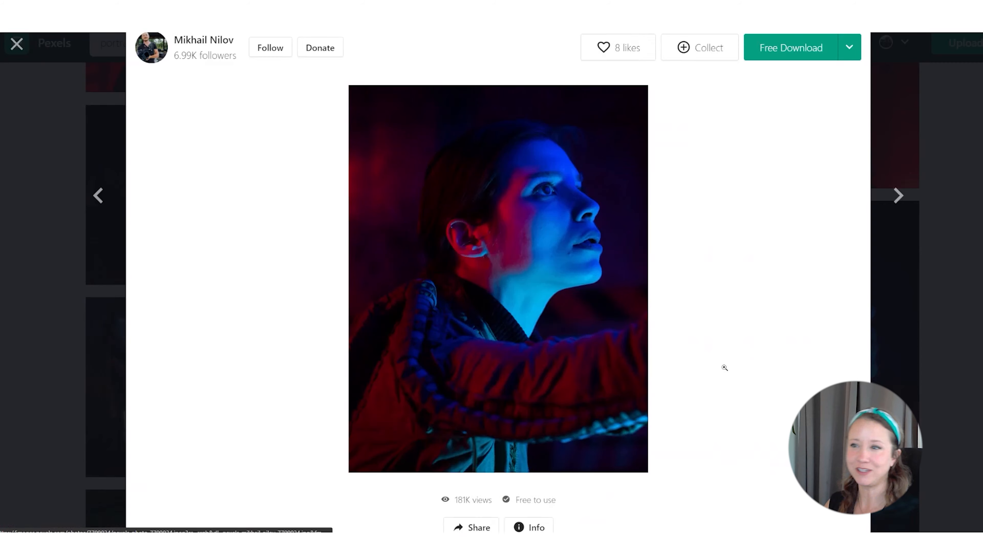
scroll(720, 198, "up", 5)
key("Escape")
Step: Open the neon-lit photo of the woman holding an astronaut helmet for a closer look and close it
scroll(654, 314, "down", 10)
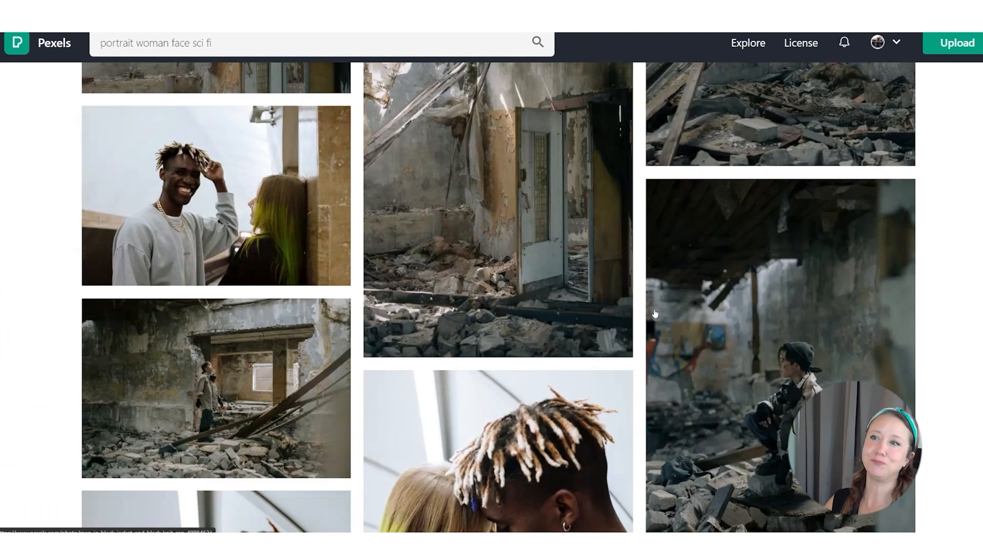
scroll(654, 314, "down", 5)
scroll(653, 313, "up", 6)
left_click(654, 314)
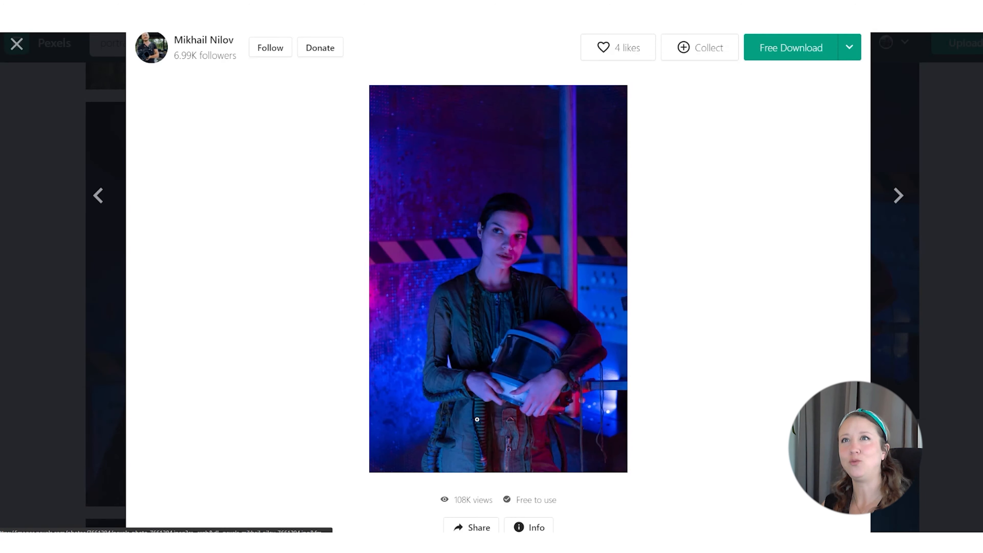
key("Escape")
Step: Open the portrait of the woman wearing a gas mask and like the hooded man's portrait among its similar photos
scroll(623, 344, "down", 10)
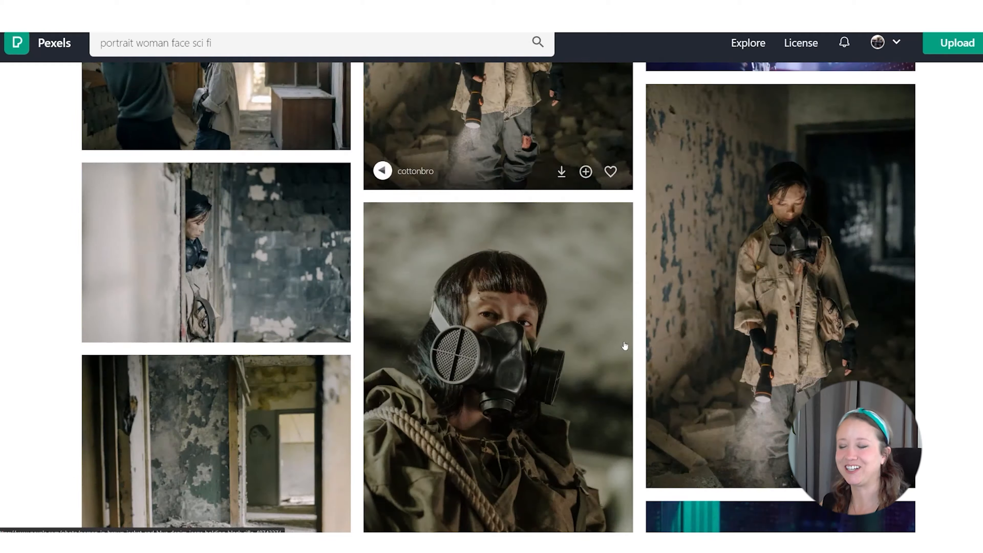
scroll(625, 346, "down", 3)
scroll(503, 330, "up", 2)
left_click(503, 327)
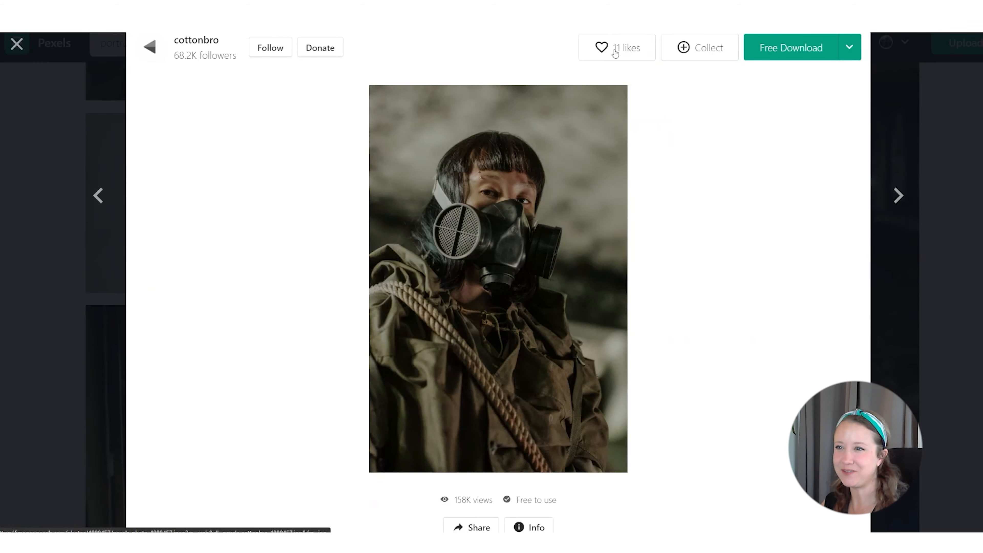
scroll(543, 301, "down", 10)
scroll(543, 301, "down", 4)
left_click(708, 323)
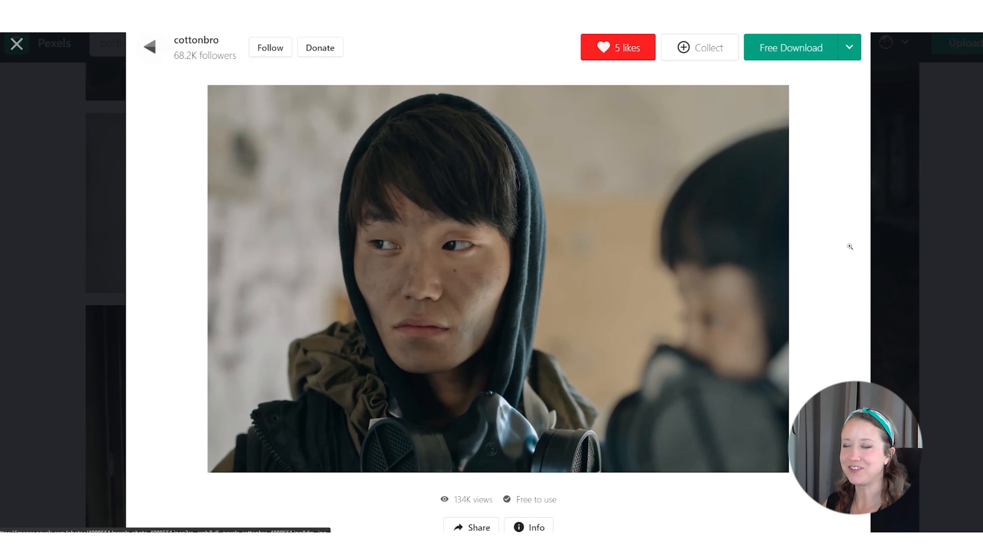
key("Escape")
Step: Like the portrait of the beanie-wearing person with a gas mask around the neck beneath the wooden slats, and close it
scroll(546, 274, "down", 10)
right_click(270, 231)
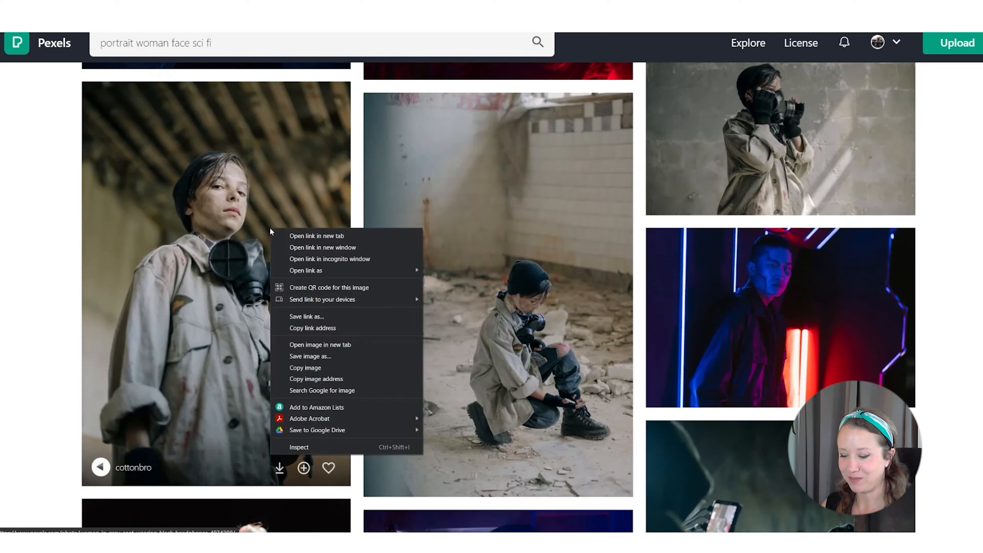
left_click(267, 231)
left_click(621, 47)
left_click(925, 304)
Step: Like the blue-lit portrait of the blonde woman in the spiked white costume and close it
scroll(589, 277, "down", 9)
left_click(248, 252)
left_click(624, 47)
left_click(921, 294)
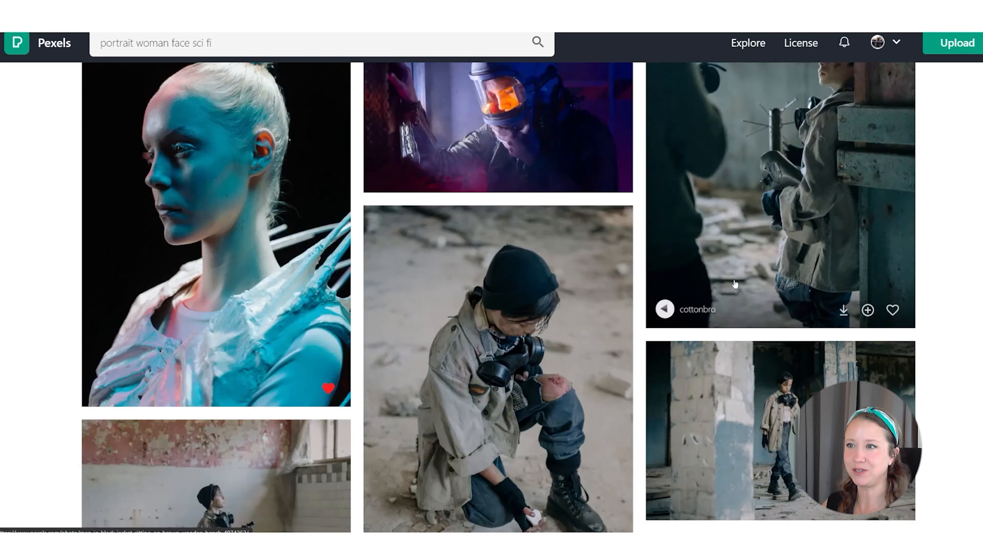
Step: Look further through the sci-fi results, open one more photo for a closer view, and close it
scroll(735, 284, "down", 15)
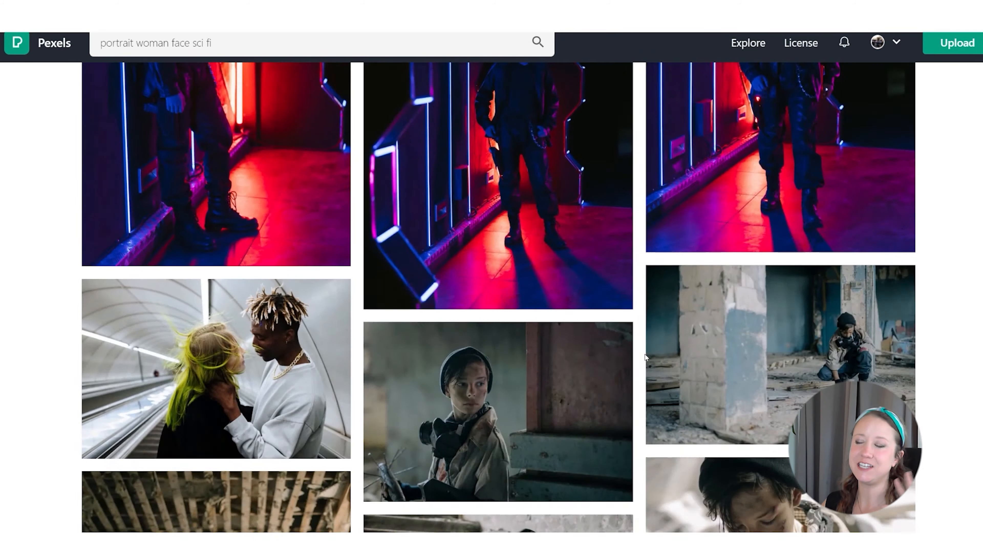
scroll(646, 358, "down", 6)
scroll(542, 279, "up", 4)
left_click(541, 274)
left_click(922, 300)
Step: Look through the neon cyberpunk portraits and view the pink-and-blue close-up of the man with cyborg face markings
scroll(710, 313, "down", 15)
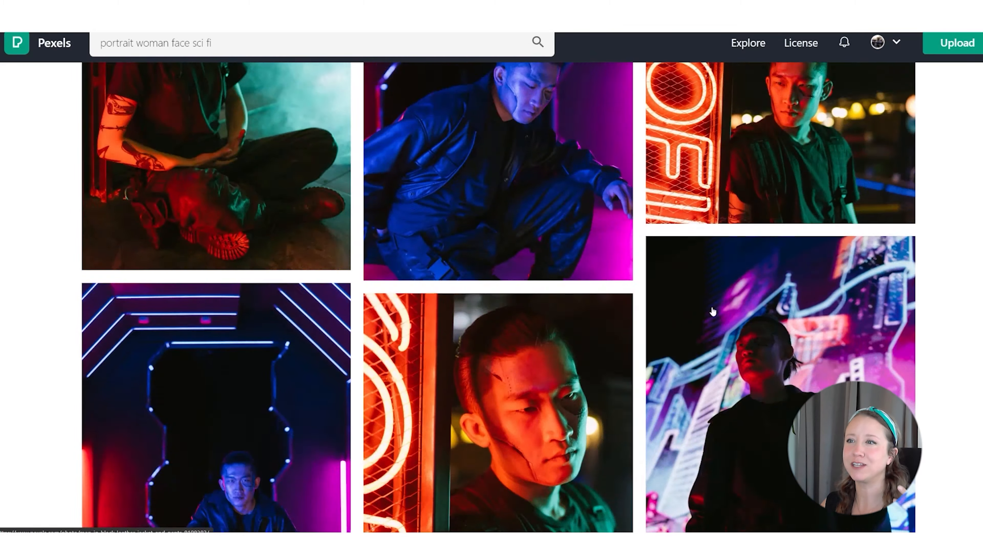
scroll(714, 311, "down", 10)
scroll(713, 312, "up", 10)
scroll(714, 312, "down", 1)
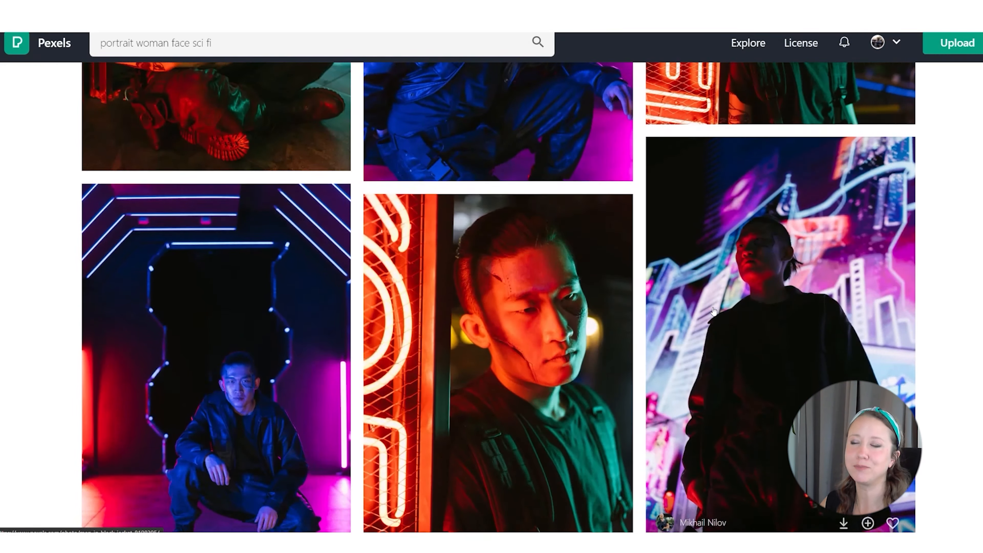
scroll(714, 311, "down", 10)
scroll(715, 311, "down", 20)
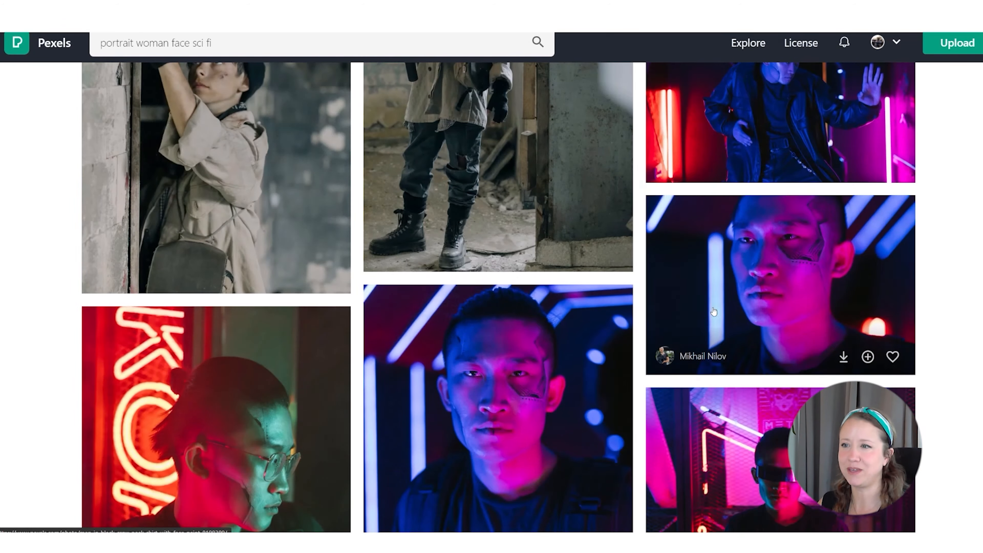
left_click(714, 311)
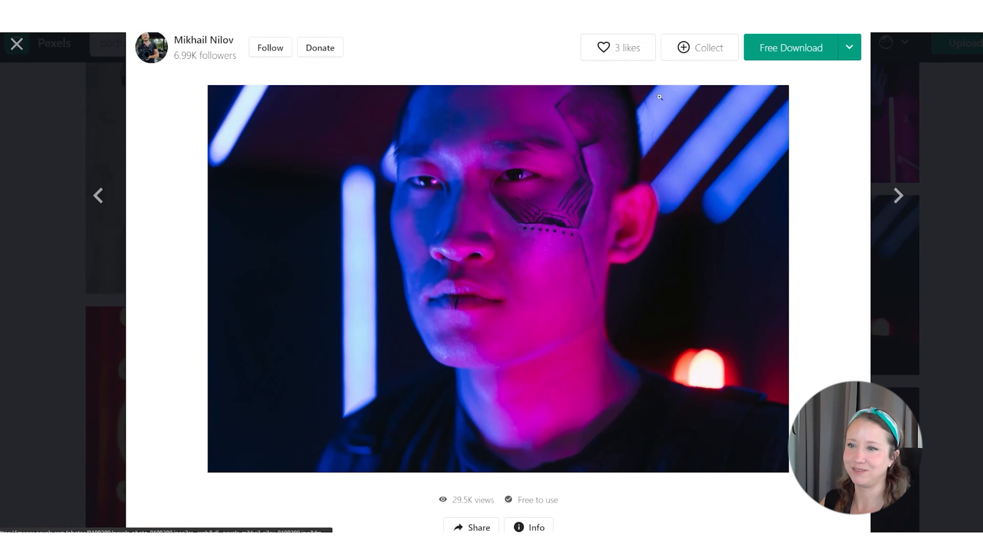
scroll(710, 250, "down", 10)
scroll(731, 314, "down", 20)
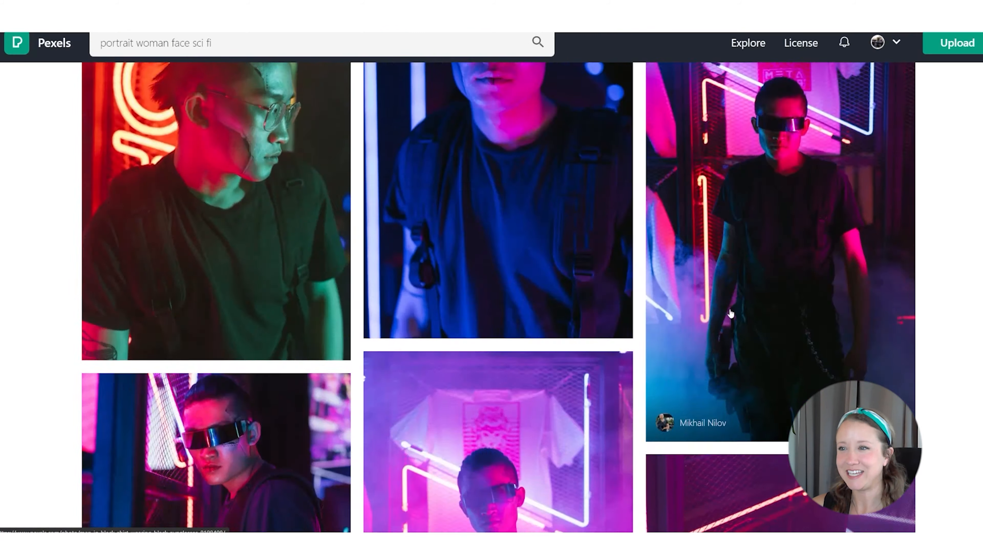
Step: Like the green-lit portrait of the man in glasses beside the red neon sign and close it
scroll(731, 314, "down", 1)
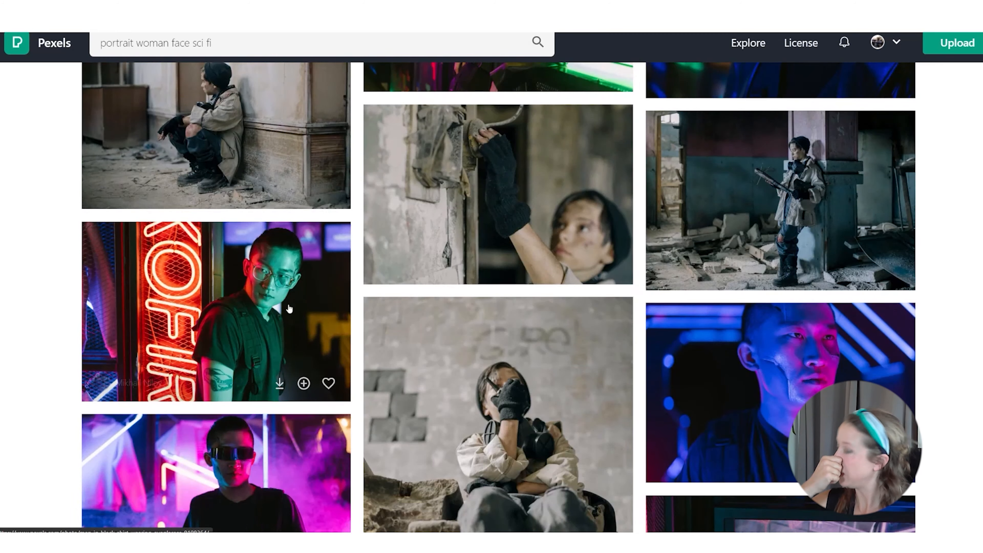
left_click(288, 308)
left_click(618, 47)
left_click(904, 241)
Step: Like another portrait further down the sci-fi results, close it, and keep looking through the neon photos
scroll(596, 439, "down", 11)
scroll(597, 439, "down", 10)
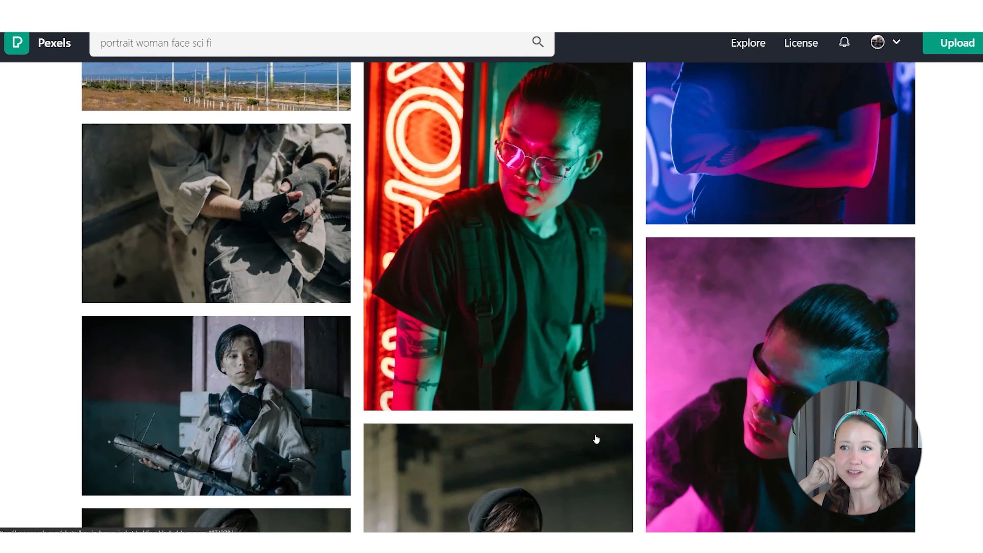
scroll(596, 439, "down", 12)
left_click(764, 292)
left_click(624, 47)
left_click(904, 240)
scroll(568, 280, "down", 16)
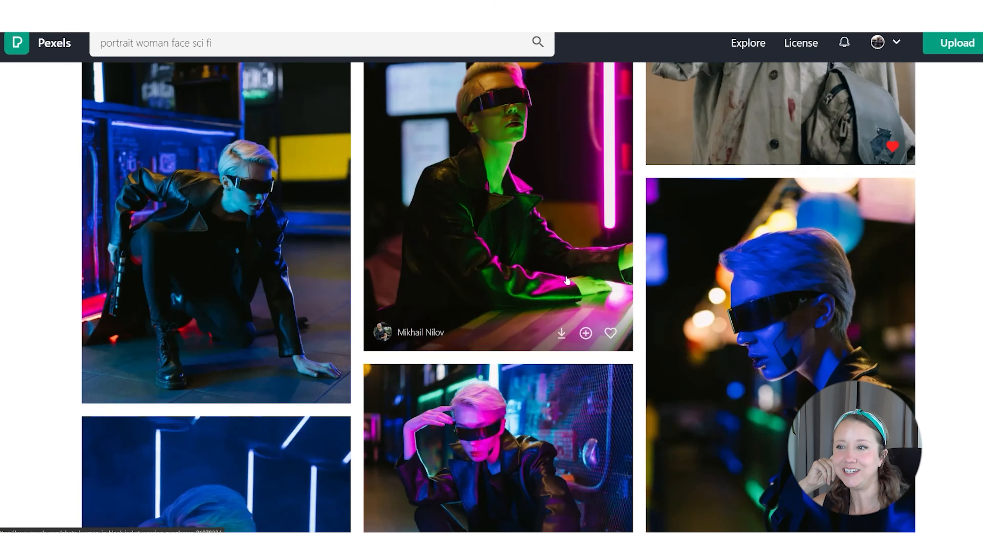
Step: Look further through the sci-fi results for cyberpunk and post-apocalyptic portraits with clearly visible faces
scroll(568, 281, "down", 10)
scroll(568, 280, "down", 20)
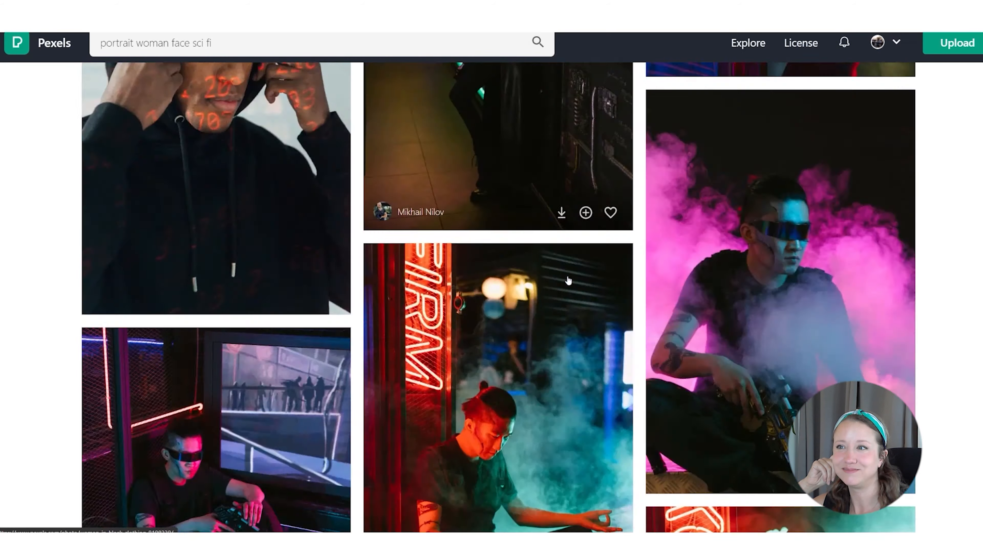
scroll(568, 280, "down", 5)
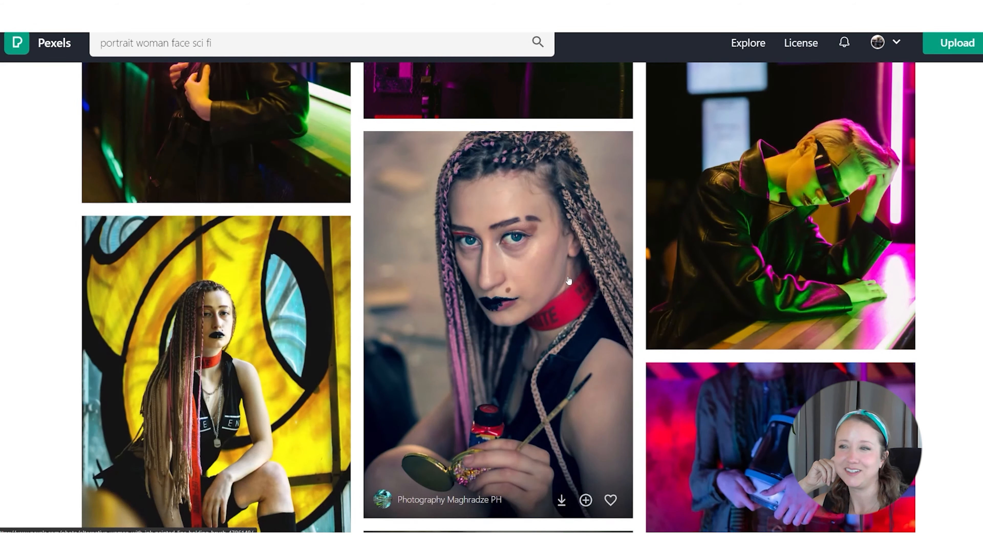
left_click(568, 280)
scroll(569, 281, "down", 20)
left_click(906, 311)
scroll(656, 322, "down", 20)
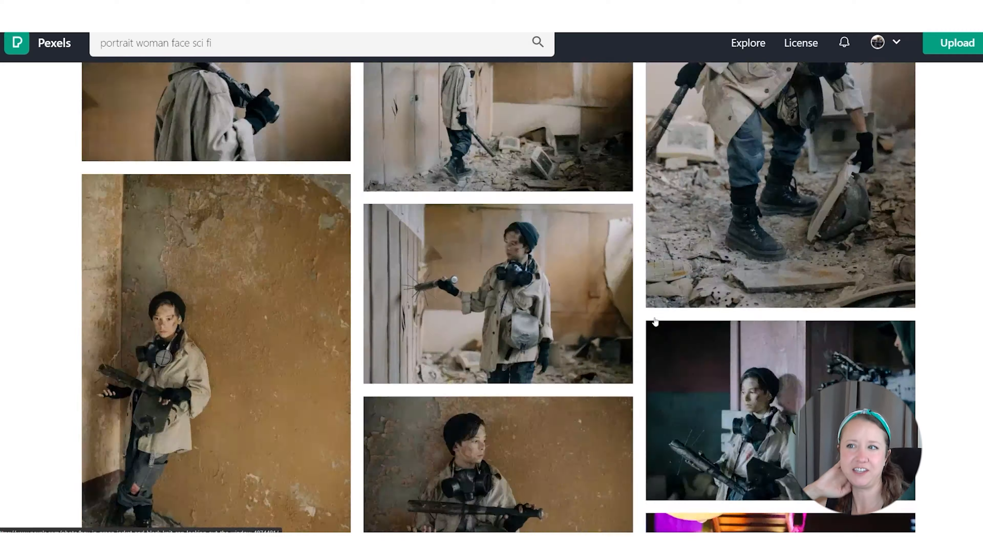
scroll(656, 322, "down", 10)
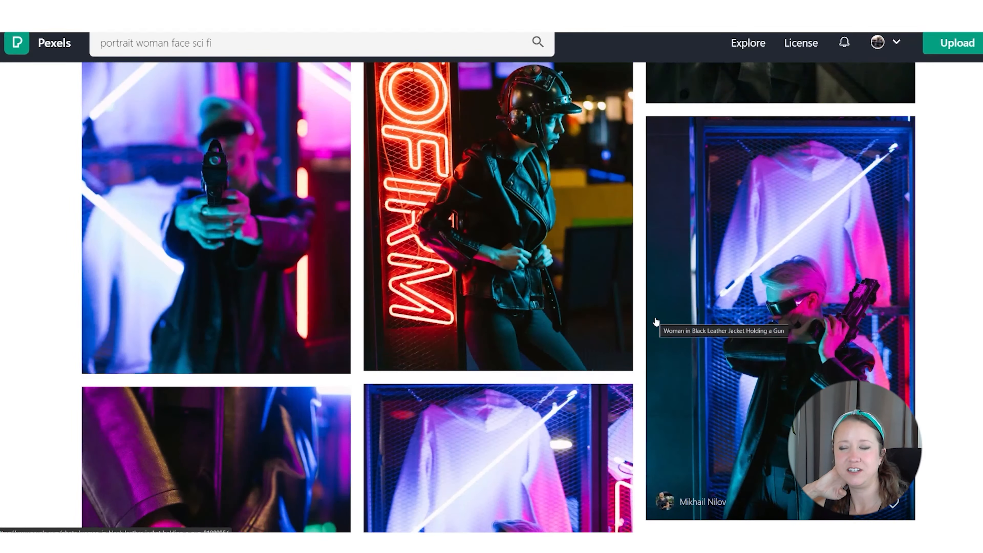
scroll(620, 313, "down", 10)
scroll(594, 311, "down", 20)
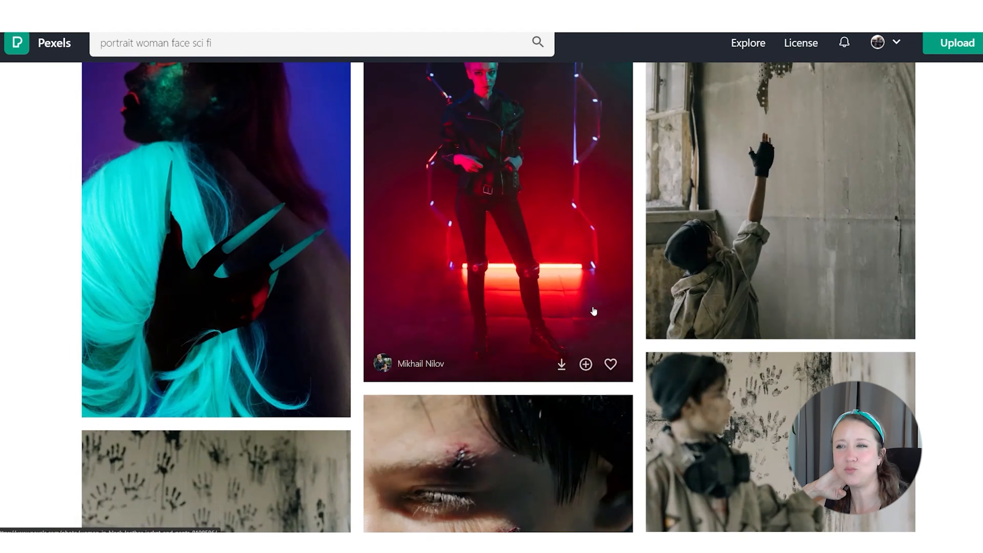
scroll(594, 311, "down", 10)
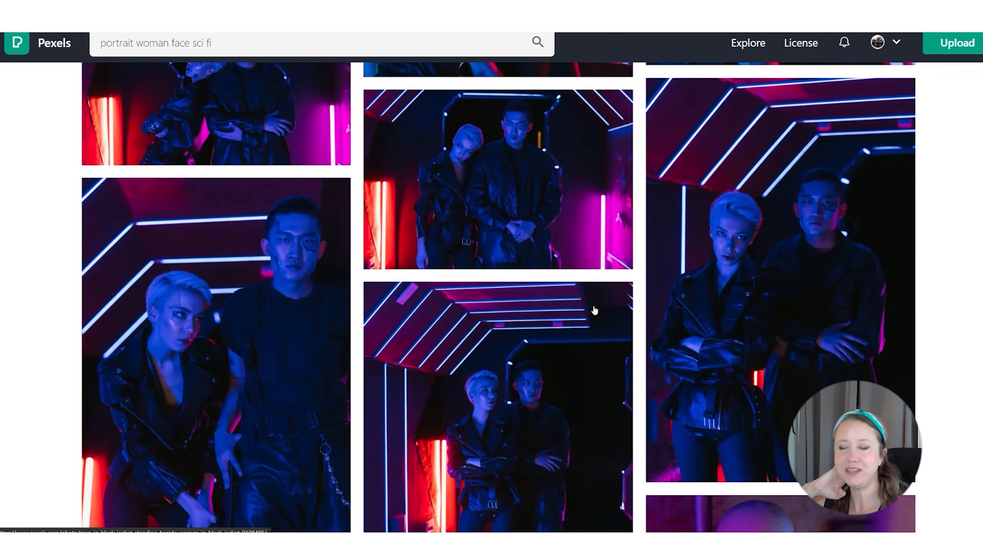
Step: Like two blue-lit photos of the man and short-haired woman in the neon tunnel, and close them
left_click(308, 303)
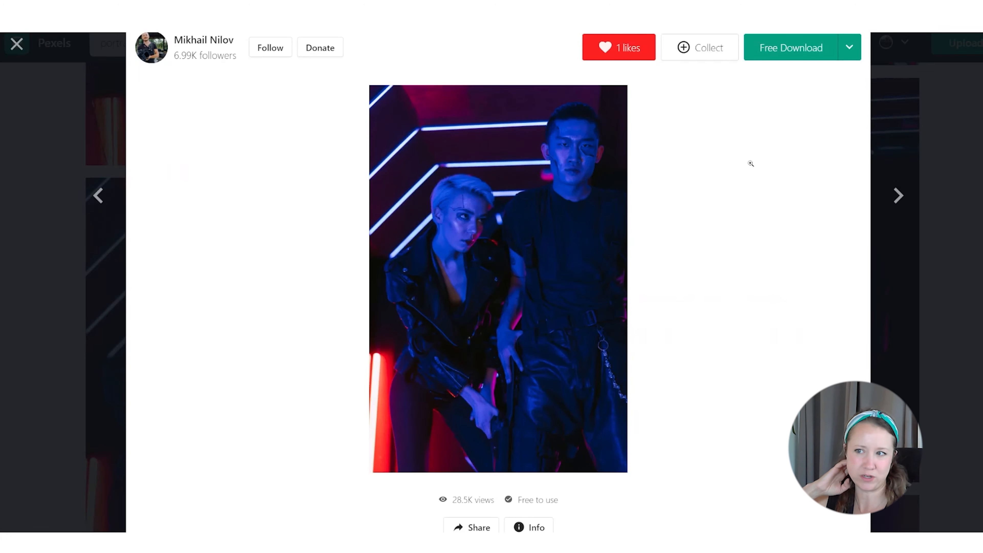
left_click(929, 216)
scroll(685, 195, "up", 5)
right_click(633, 206)
left_click(308, 302)
left_click(619, 47)
left_click(929, 217)
scroll(650, 282, "down", 4)
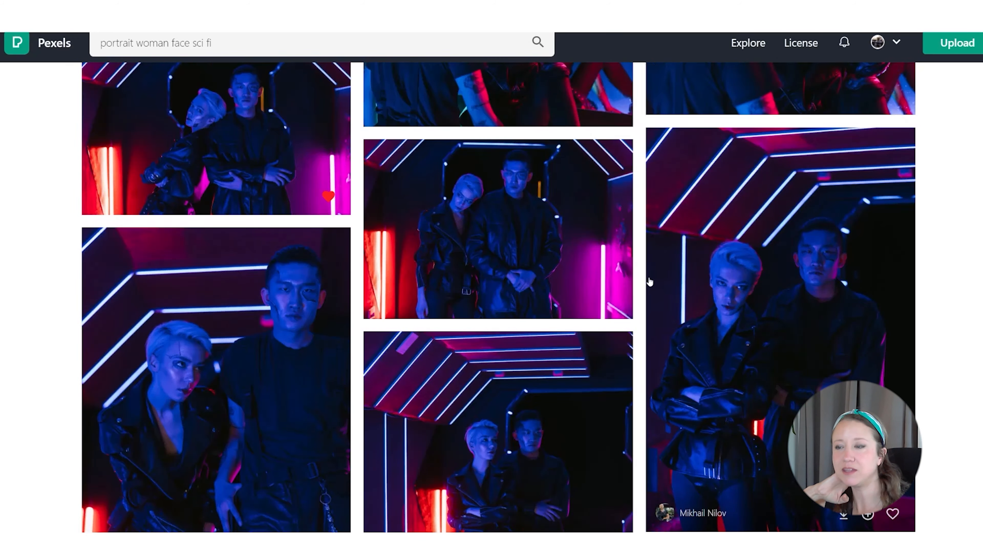
Step: Open another photo and look through its similar images of astronauts and red-and-blue-lit women in profile
left_click(650, 282)
scroll(703, 204, "down", 15)
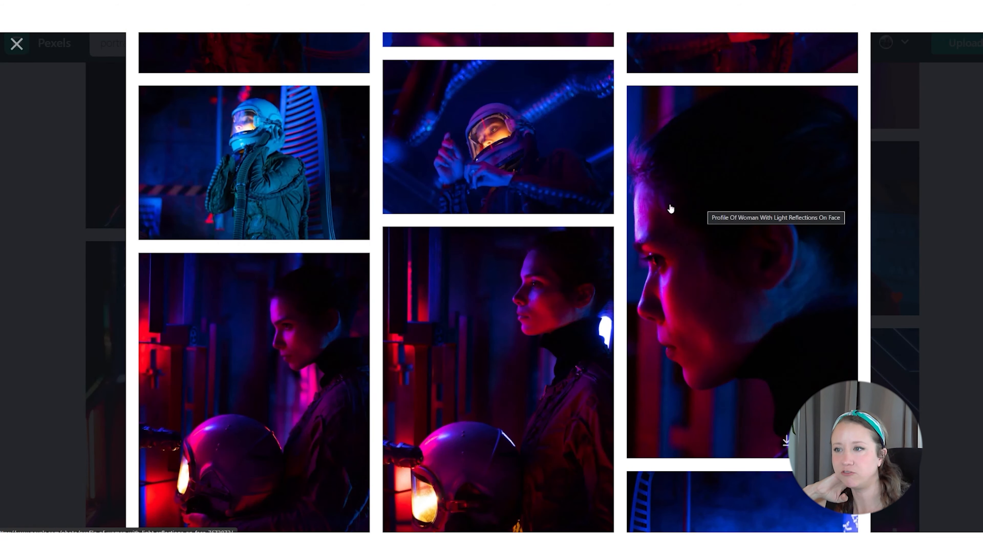
scroll(522, 384, "down", 3)
left_click(522, 358)
scroll(583, 265, "down", 5)
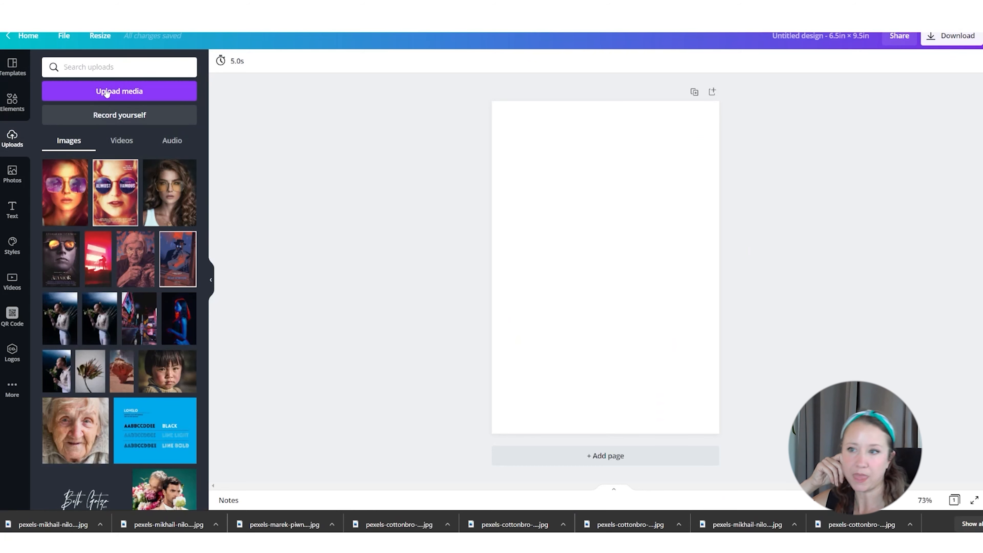
Step: Switch to Canva, upload the downloaded Pexels photos, and add the flame photo to the blank page, enlarged toward its top-left corner
left_click(109, 91)
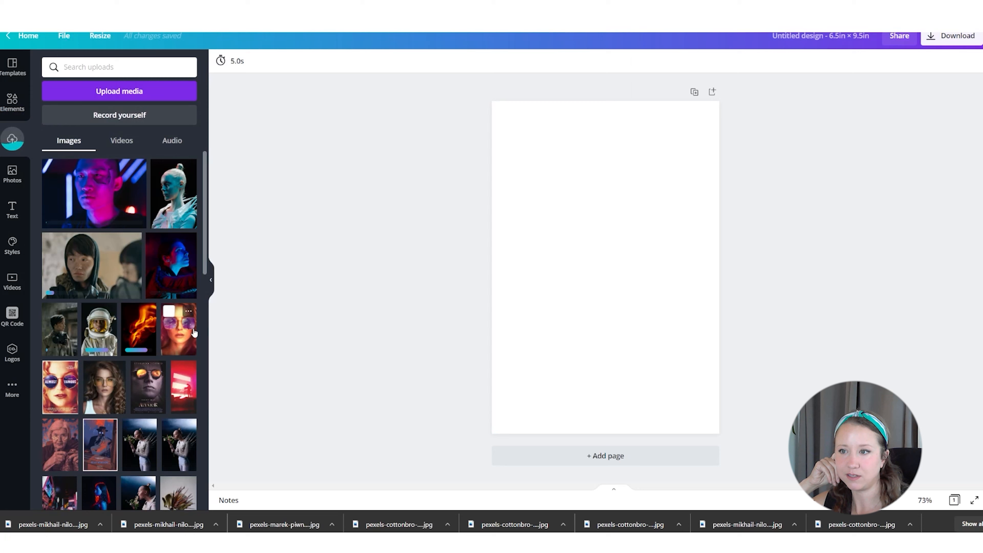
left_click(139, 329)
left_click_drag(523, 143, 475, 113)
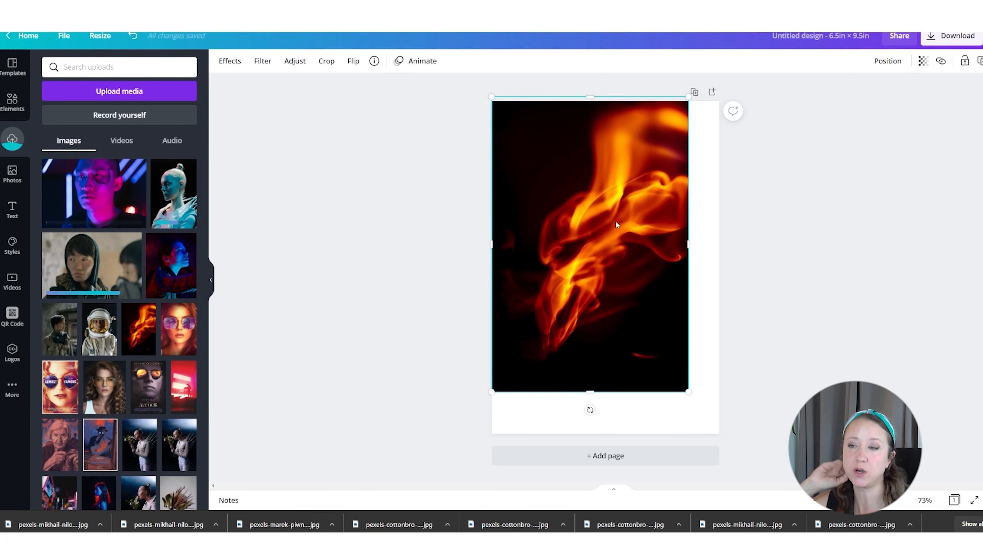
Step: Stretch the flame photo to cover the whole page and flip it horizontally
left_click_drag(612, 224, 566, 228)
left_click_drag(645, 395, 697, 416)
left_click_drag(629, 356, 671, 363)
left_click_drag(493, 270, 491, 273)
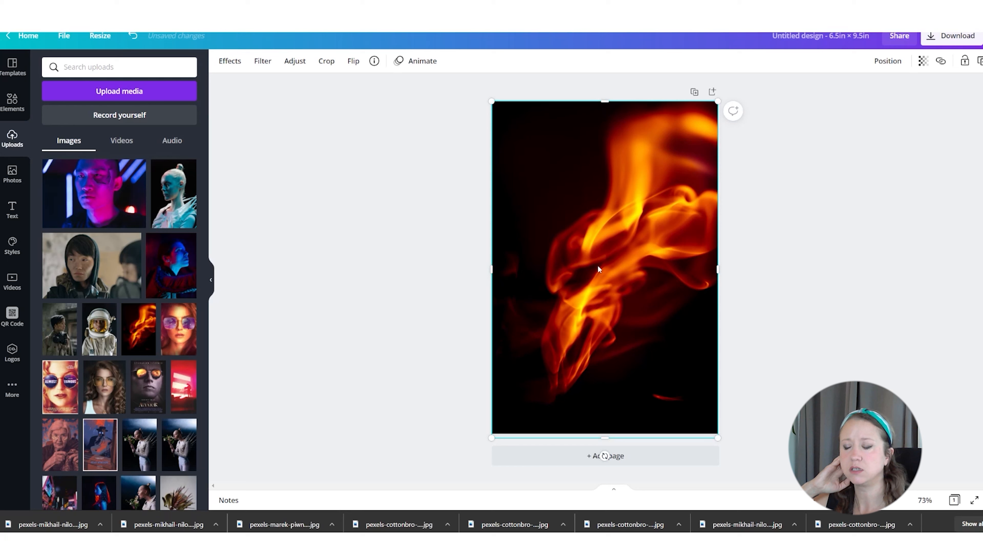
left_click_drag(713, 271, 720, 272)
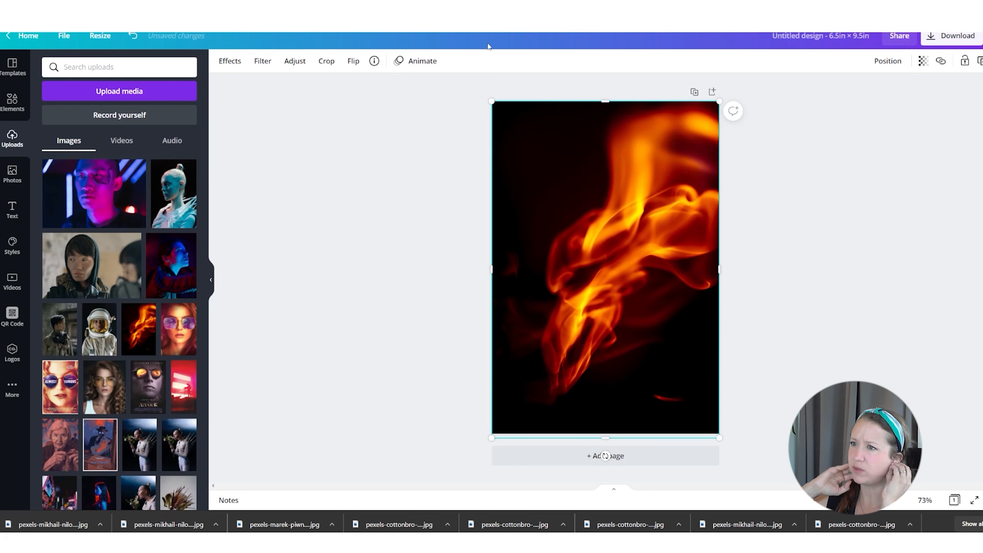
left_click(361, 68)
left_click(366, 89)
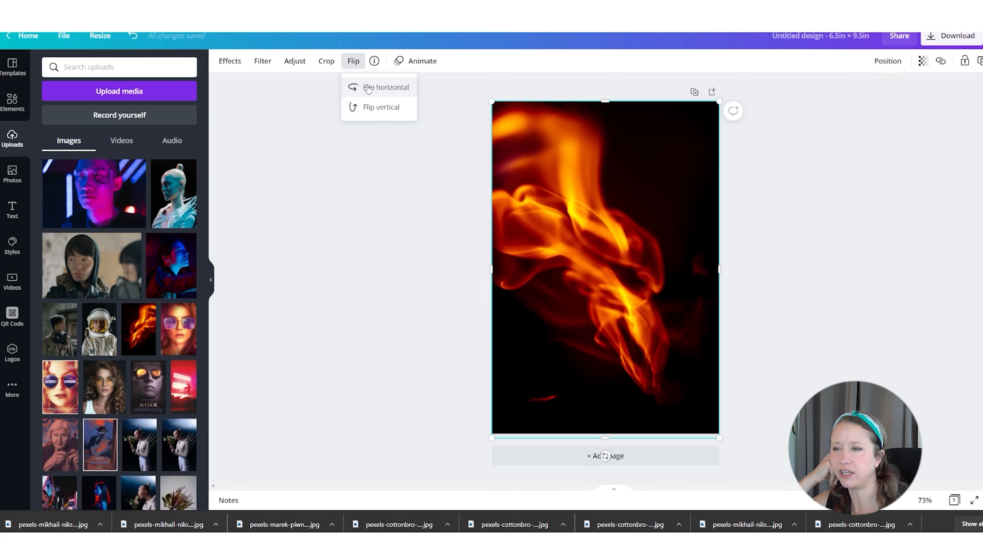
left_click(757, 213)
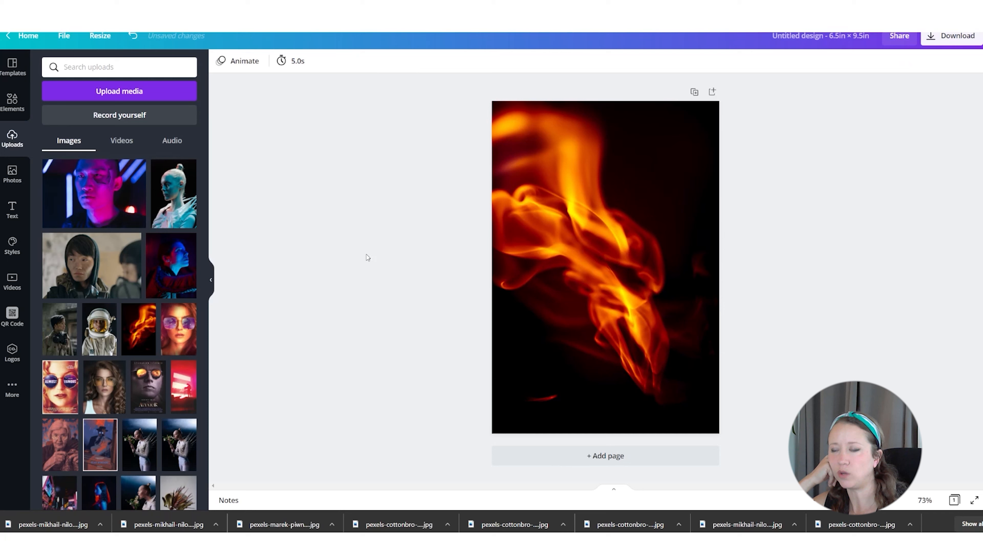
Step: Add the astronaut photo over the flames and remove its background with Background Remover
left_click(98, 341)
left_click(230, 61)
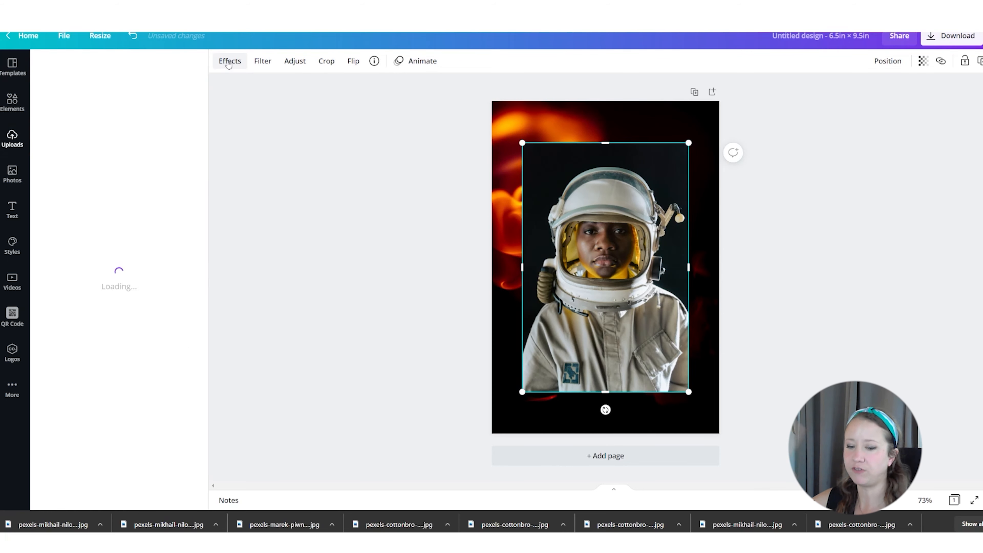
left_click(129, 130)
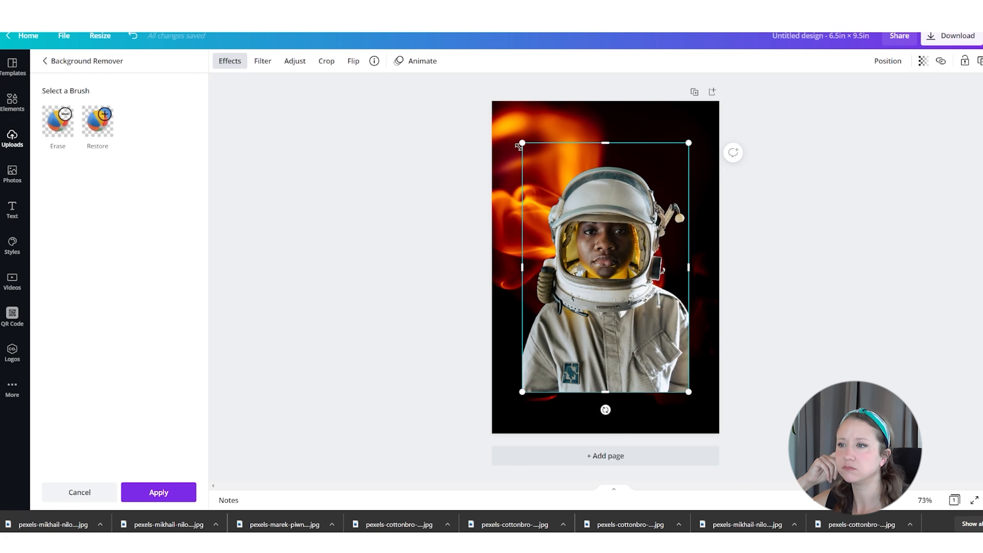
Step: Enlarge the astronaut to the full page width and position it so the torso runs past the page's bottom edge
left_click_drag(517, 148, 514, 143)
left_click_drag(601, 330, 598, 376)
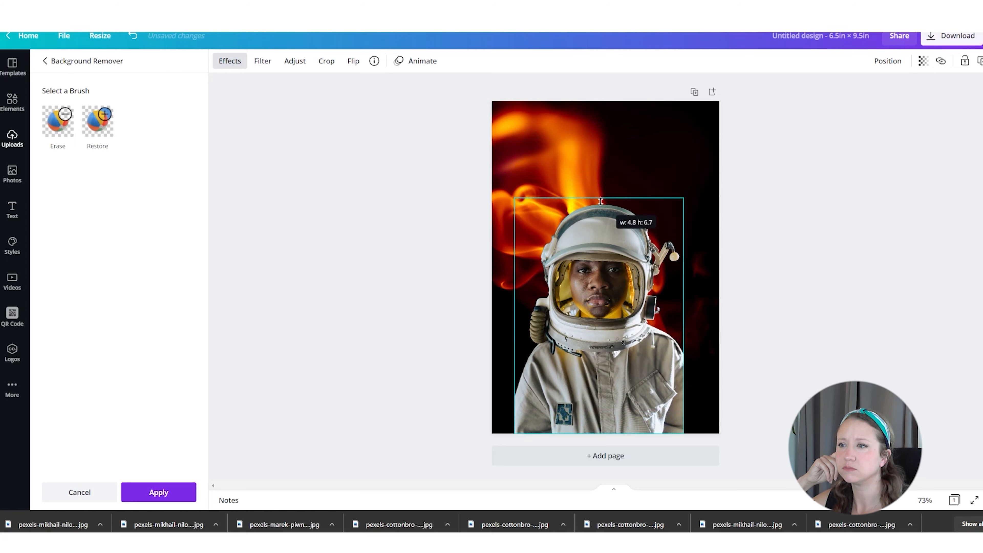
left_click_drag(683, 180, 722, 157)
left_click_drag(516, 152, 481, 153)
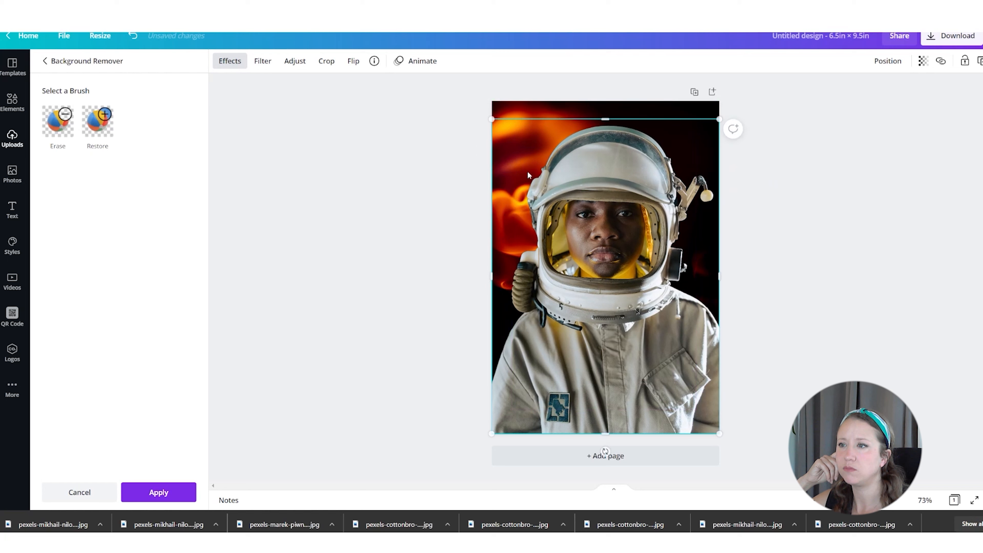
left_click_drag(602, 201, 621, 238)
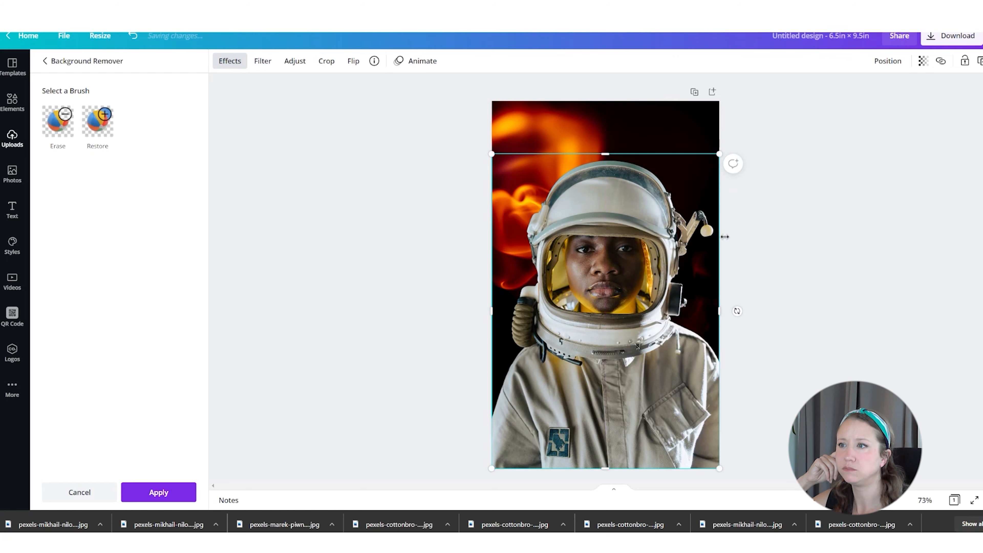
left_click(798, 275)
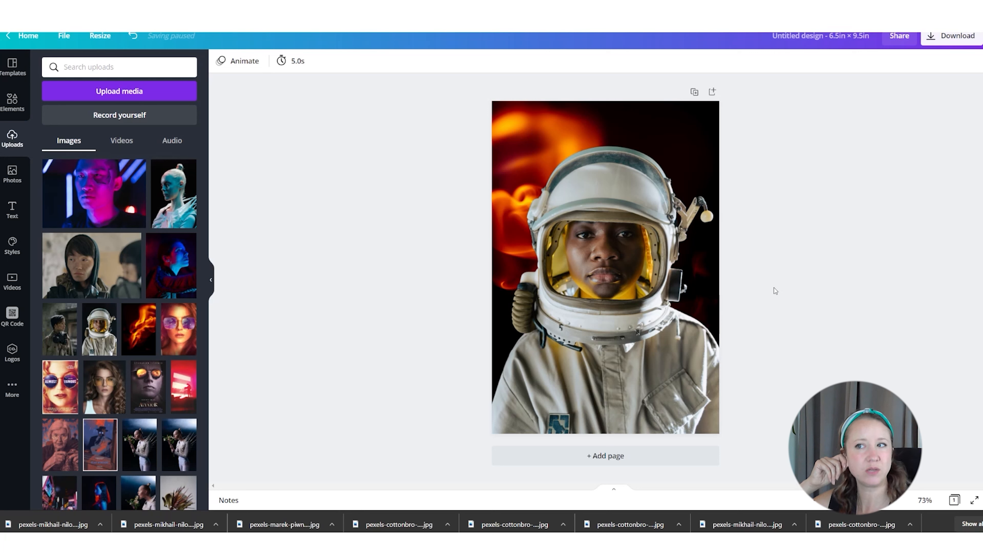
Step: Add the blue-lit profile portrait in the red jacket and remove its background
left_click(172, 267)
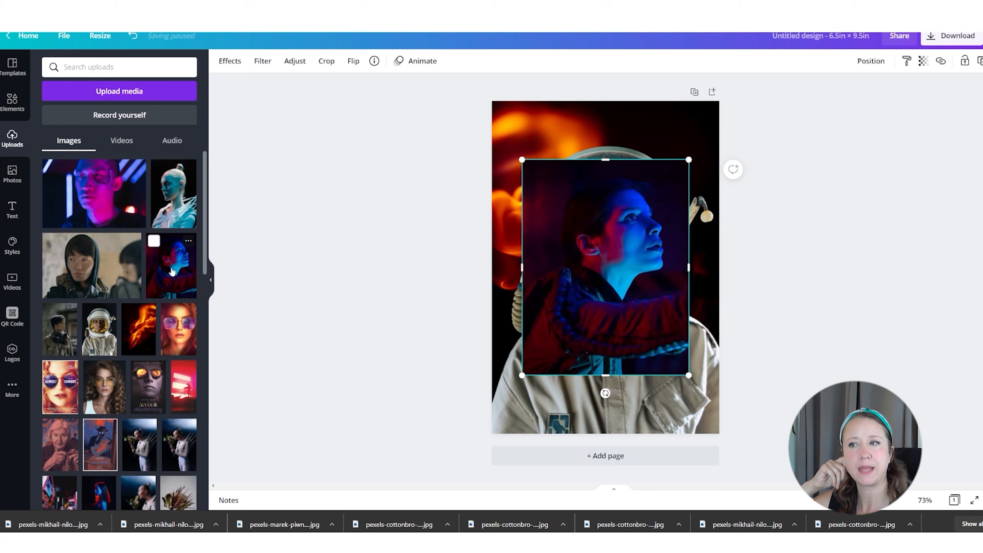
left_click(229, 60)
left_click(140, 121)
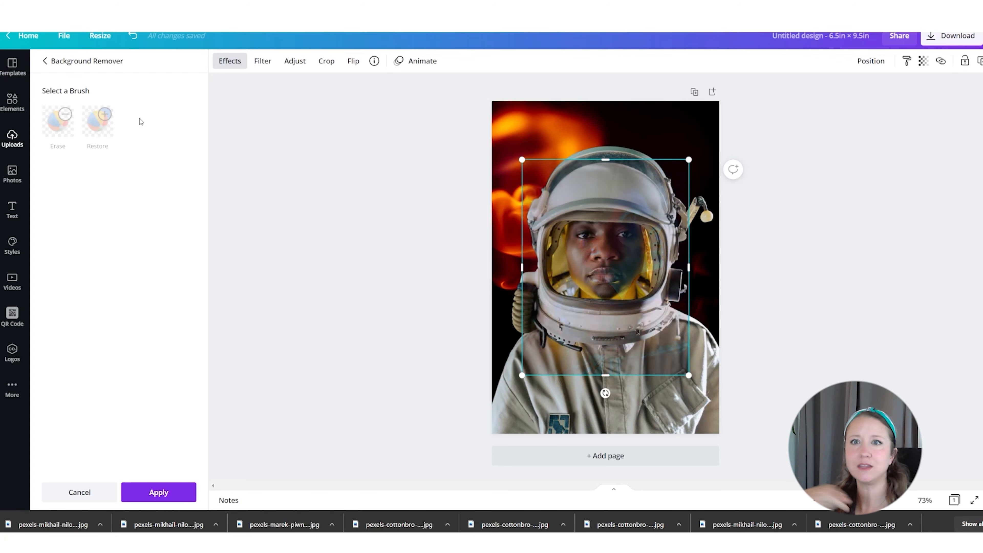
Step: Shrink the blue-lit profile portrait and place it at the page's right edge, over the astronaut's shoulder
left_click_drag(687, 163, 637, 234)
left_click_drag(555, 330, 646, 325)
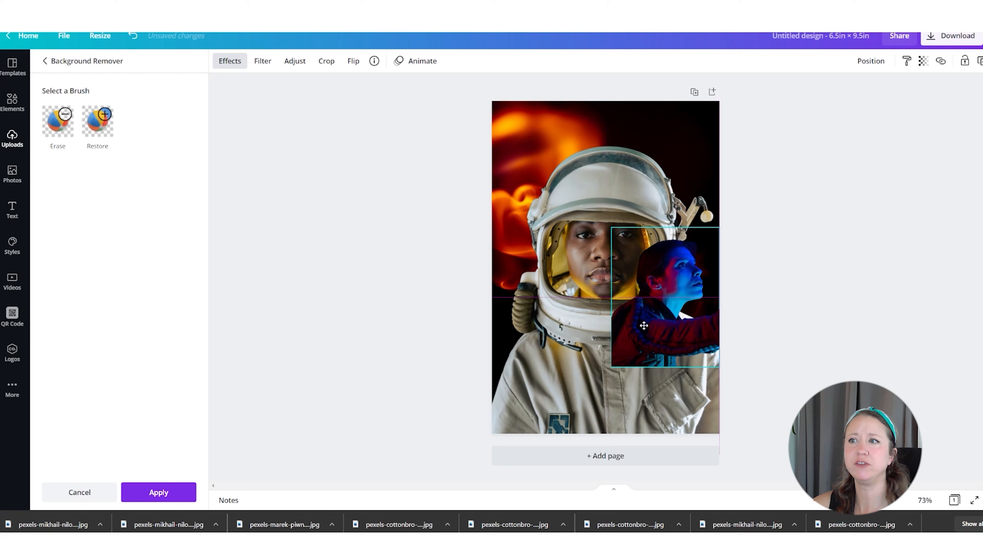
left_click_drag(718, 228, 698, 257)
left_click_drag(658, 323, 681, 322)
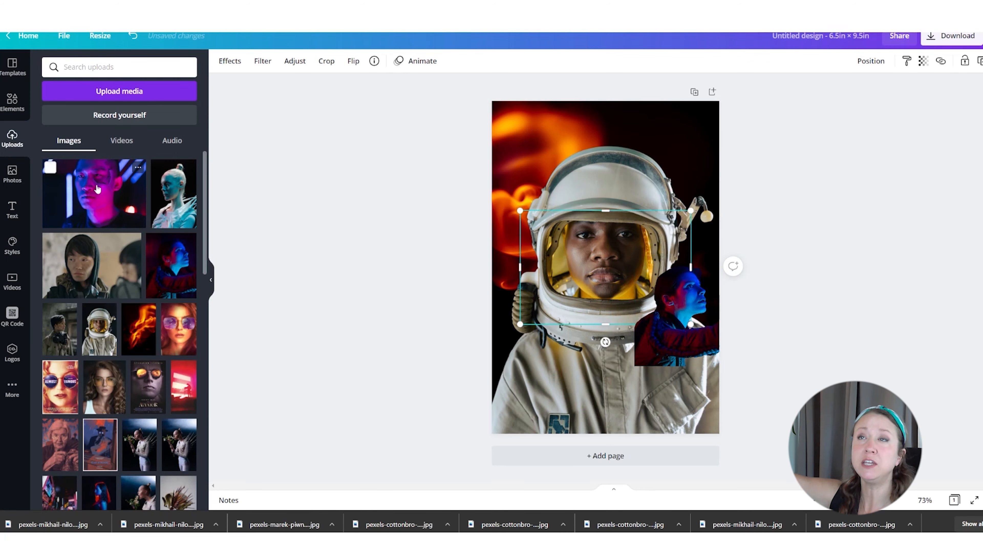
Step: Add the magenta-lit portrait of the man with face markings, flip it horizontally, and remove its background
left_click(94, 194)
left_click(353, 60)
left_click(377, 87)
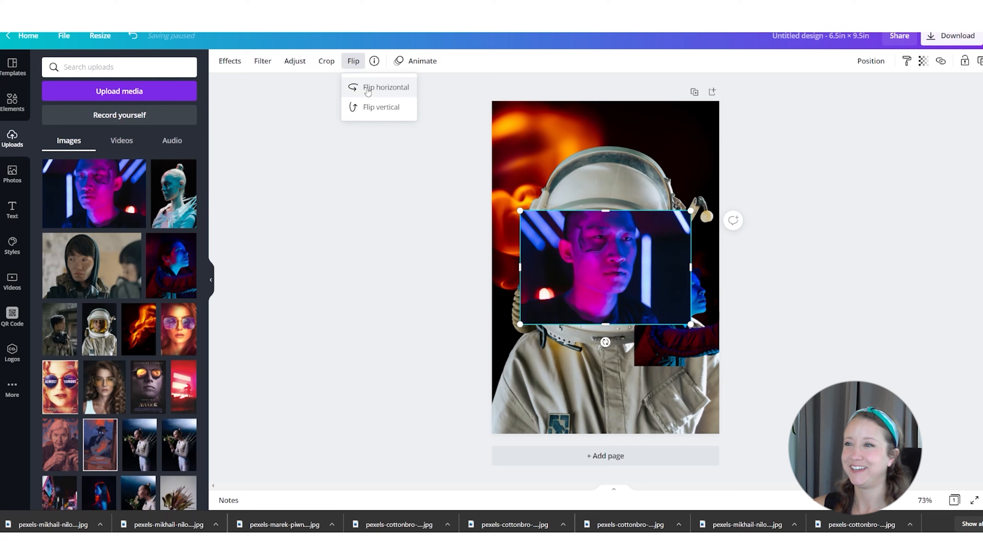
left_click(230, 62)
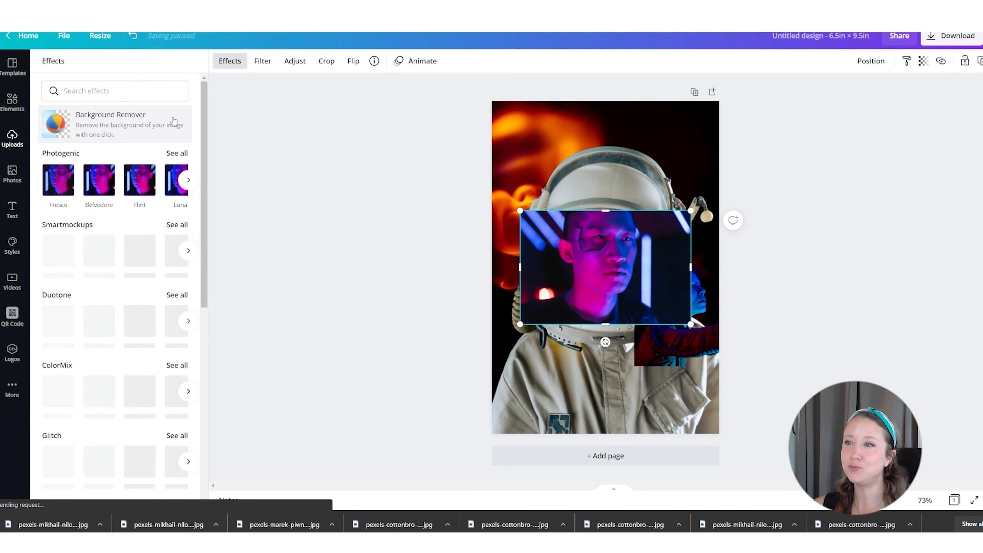
left_click(168, 123)
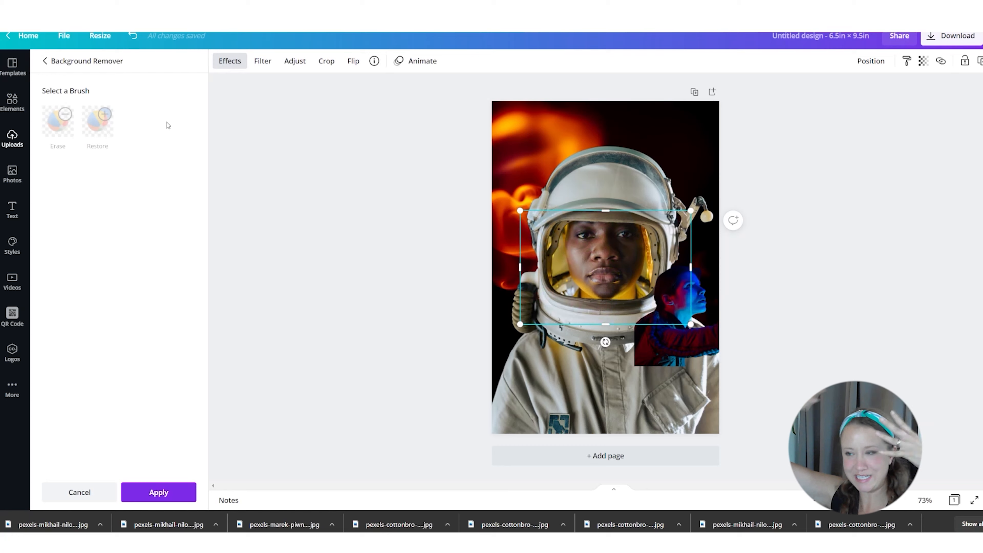
Step: Move the magenta-lit man to the page's right side, then shrink the astronaut and shift it upward
left_click_drag(539, 260, 656, 258)
left_click(596, 337)
left_click_drag(719, 140, 686, 191)
left_click_drag(590, 374, 606, 303)
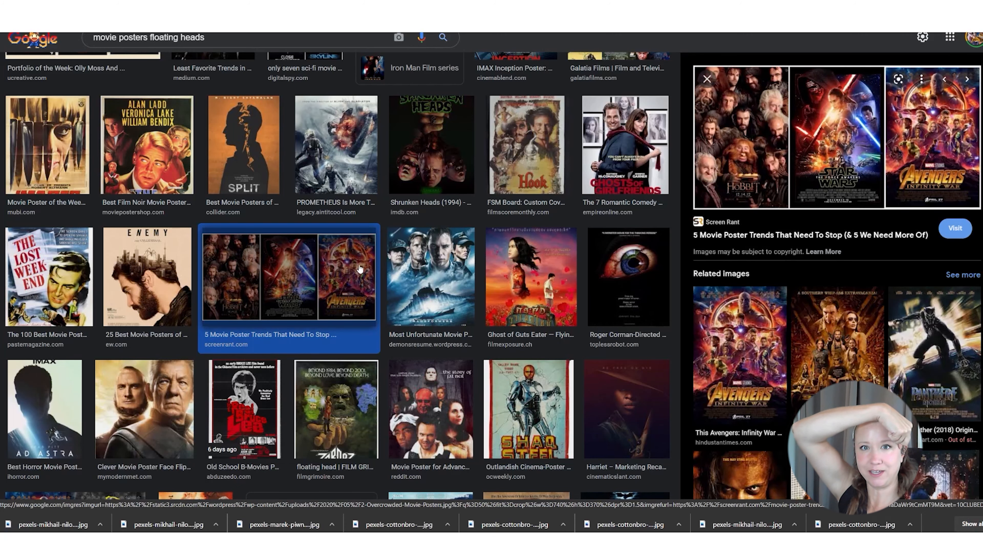
Step: View the Avengers: Infinity War poster in the image results for reference, and lower the astronaut slightly in the Canva design
left_click(723, 353)
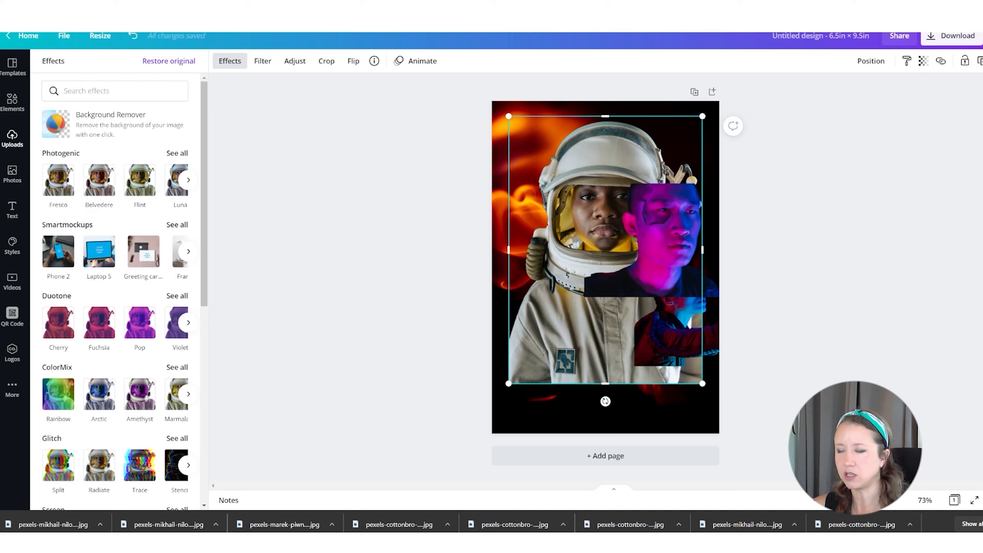
left_click_drag(592, 164, 590, 180)
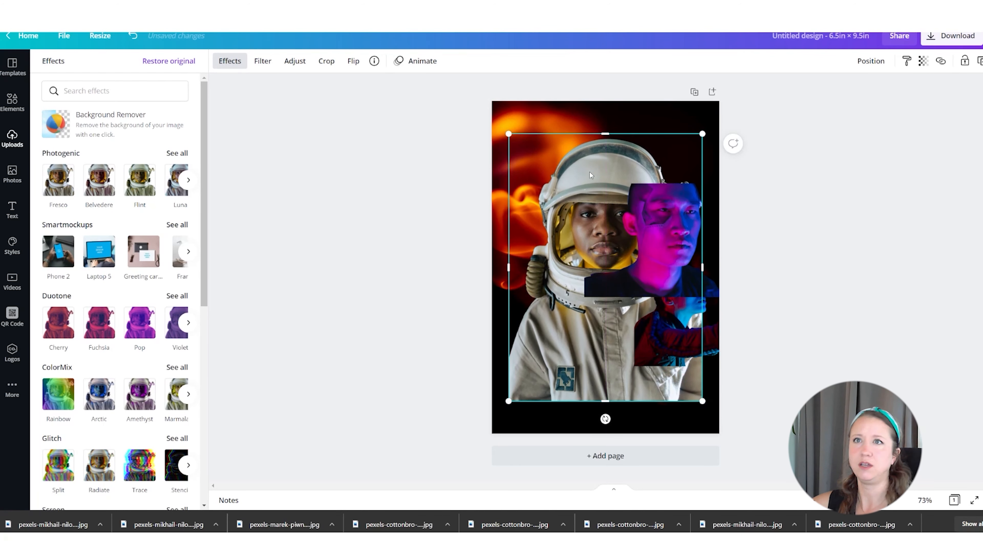
Step: Shrink the magenta-lit man and stack him above the lowered blue-lit profile portrait beside the astronaut
left_click(674, 219)
left_click_drag(755, 184, 697, 223)
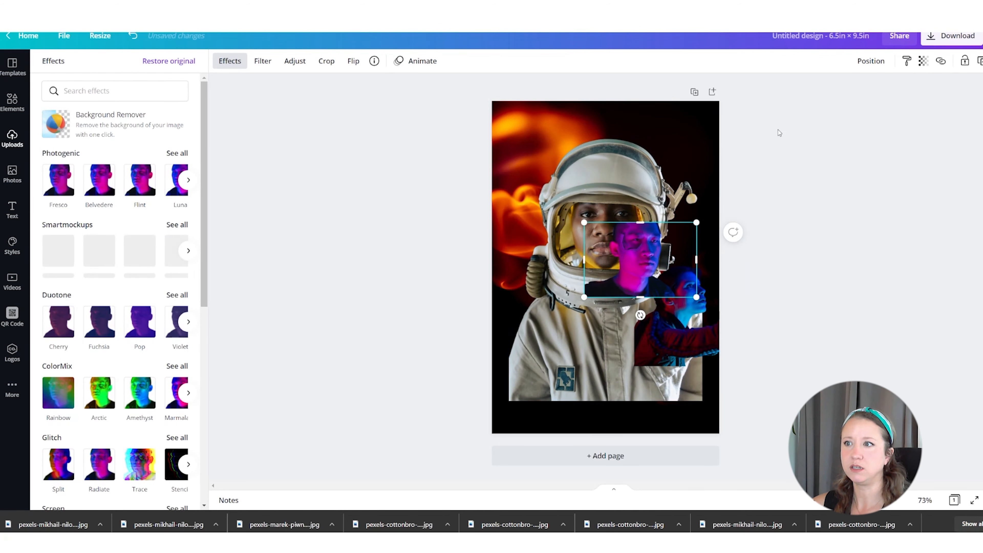
left_click_drag(658, 343, 657, 379)
left_click(637, 264)
left_click_drag(636, 263, 677, 276)
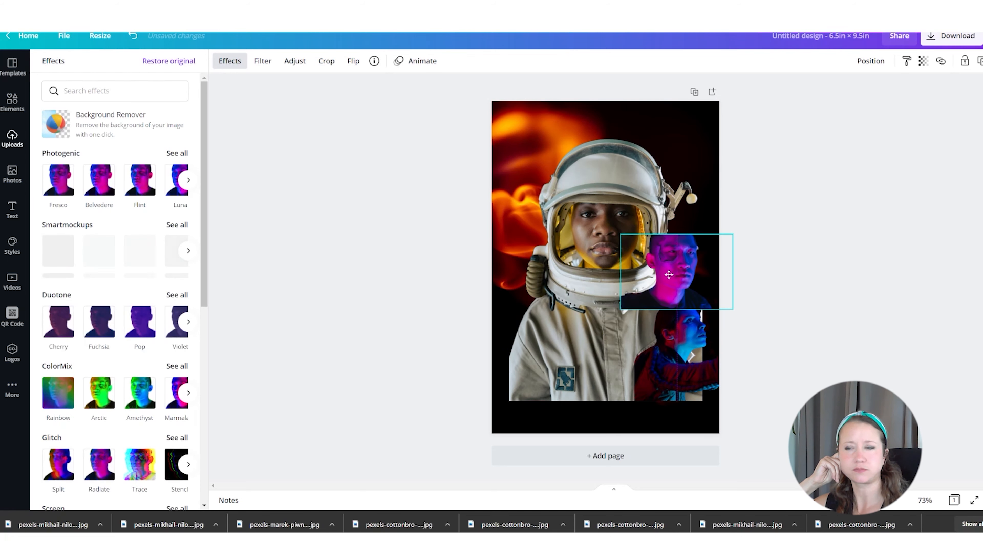
Step: Bring the blue-lit profile portrait forward, in front of the magenta-lit man
left_click(669, 339)
left_click(871, 60)
left_click(736, 92)
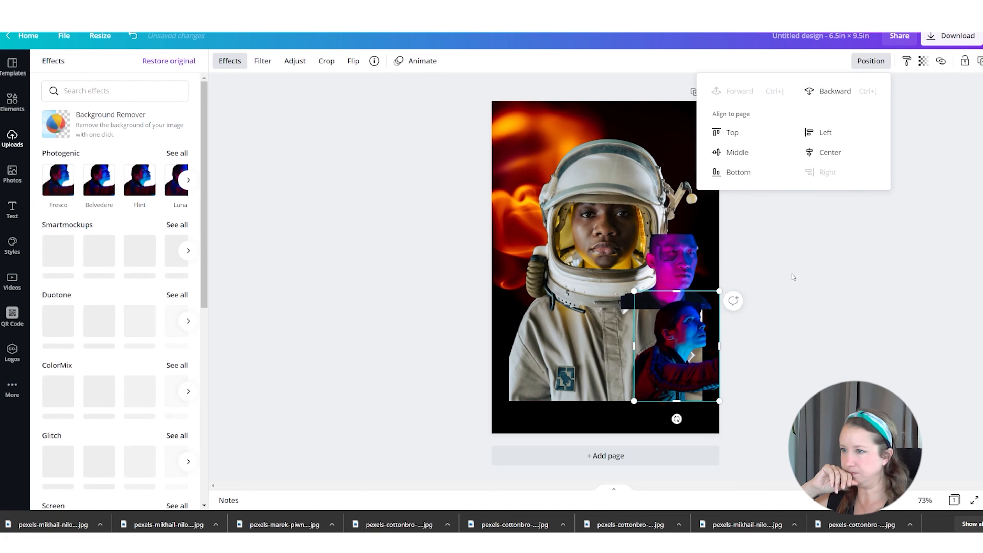
Step: Shift the magenta-lit man down toward the page's right edge, then shrink and raise the blue-lit profile portrait below him
left_click_drag(688, 270, 697, 307)
left_click_drag(662, 372, 672, 355)
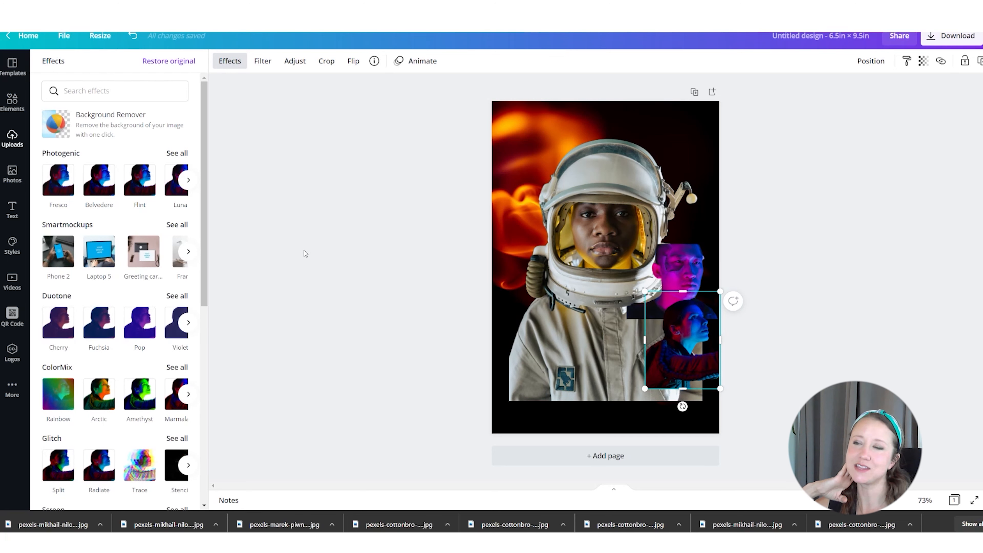
Step: Add the uploaded teal-lit woman's portrait, remove its background and clean up the cutout around her shoulder
left_click(12, 137)
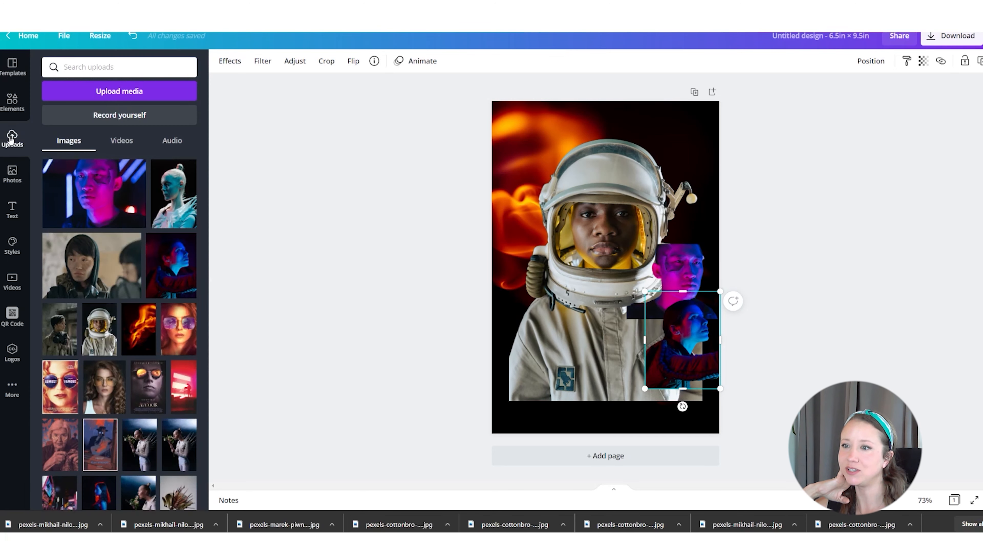
left_click(167, 211)
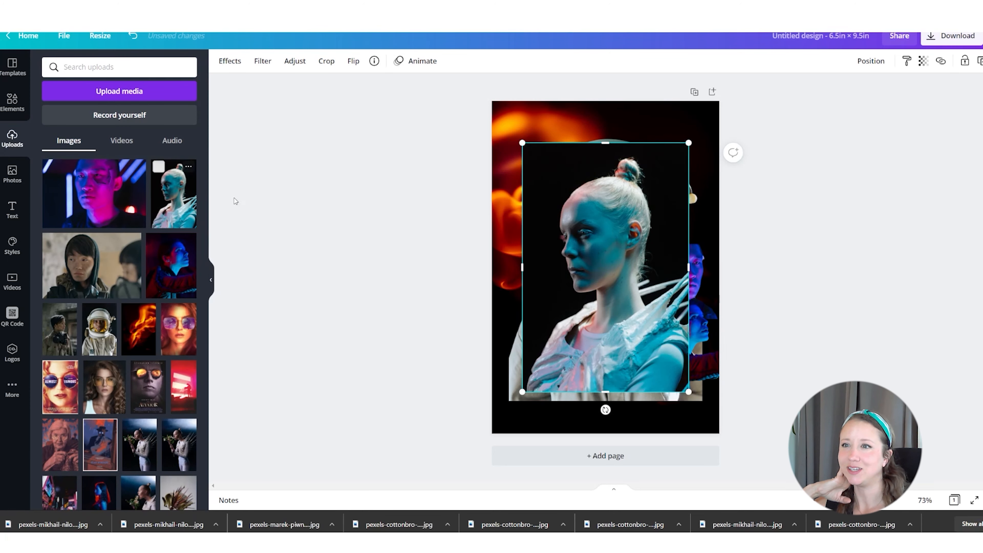
left_click(227, 62)
left_click(114, 131)
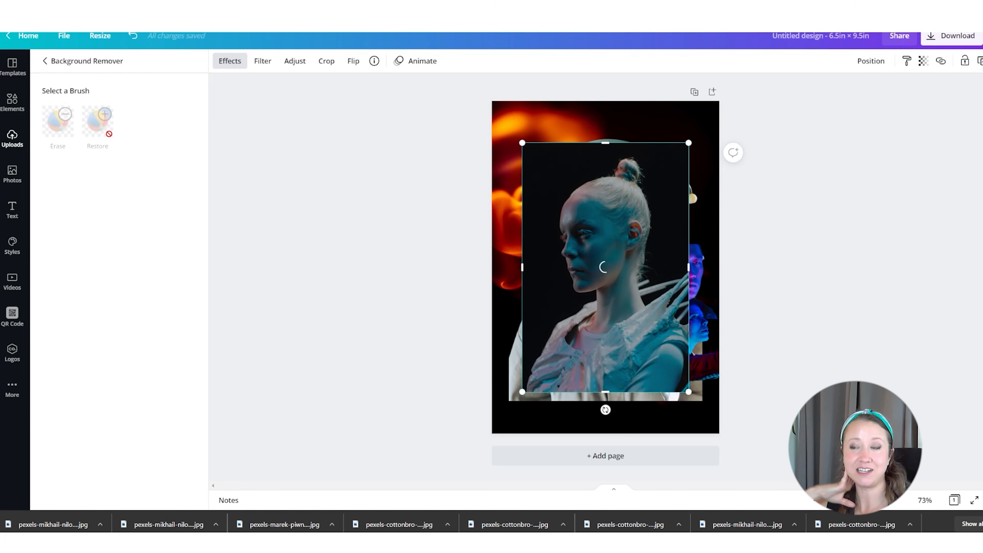
left_click(58, 120)
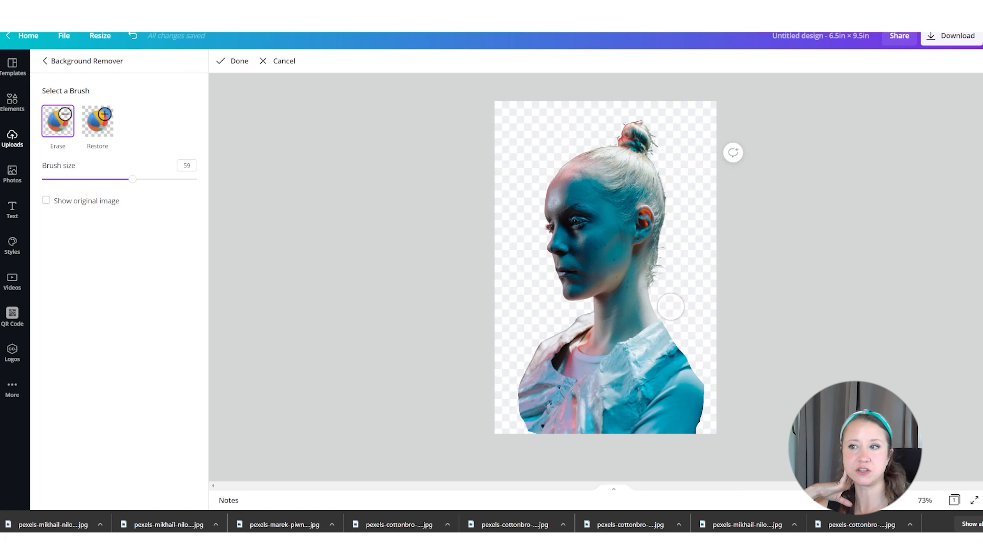
key("ctrl+z")
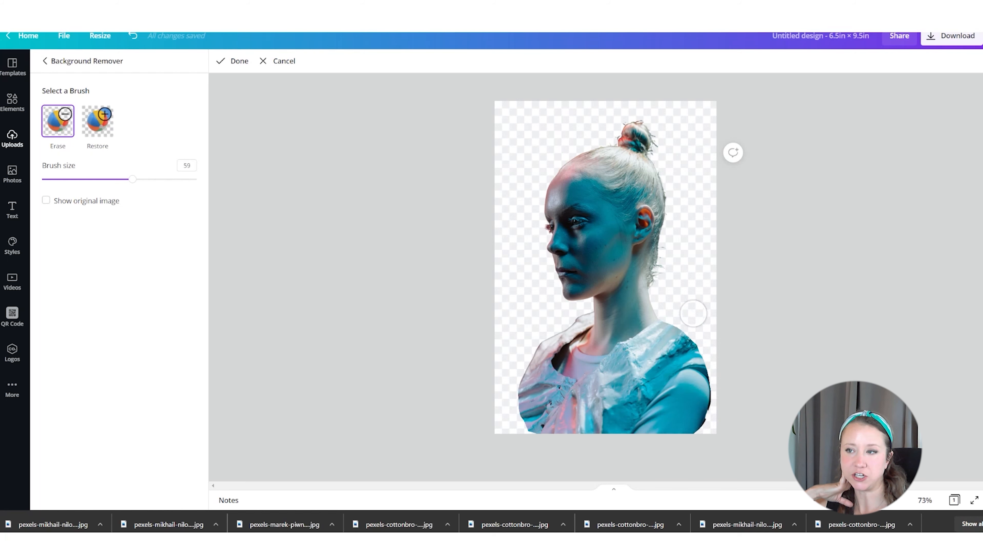
left_click(232, 62)
Step: Shrink the teal-lit woman and place her at the page's left side beside the astronaut's shoulder
left_click_drag(689, 143, 620, 244)
left_click_drag(572, 361, 546, 326)
left_click_drag(590, 208, 575, 231)
left_click_drag(542, 300, 547, 297)
left_click(176, 496)
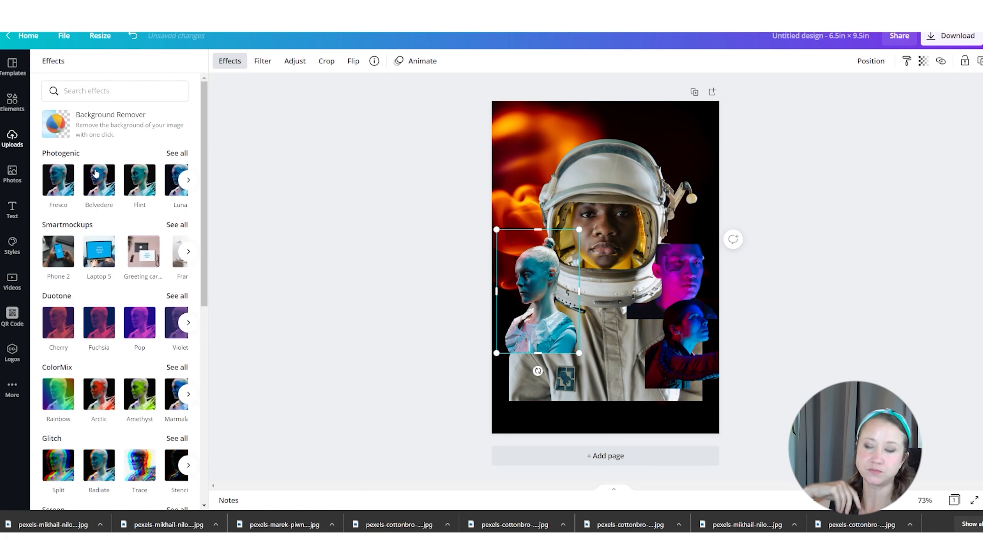
Step: Add the uploaded hooded man's photo, remove its background and erase the blurred second figure beside him
left_click(17, 142)
left_click(95, 266)
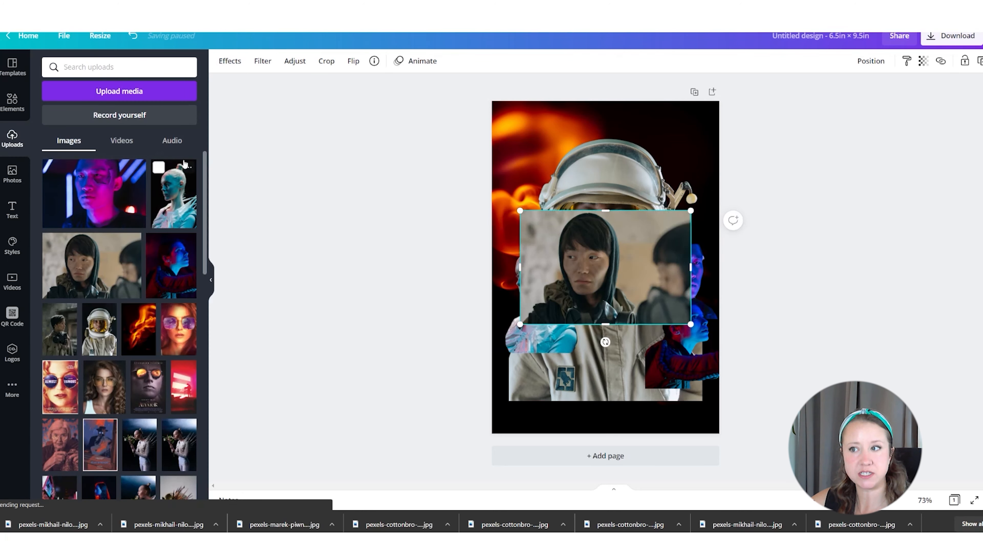
left_click(229, 61)
left_click(114, 126)
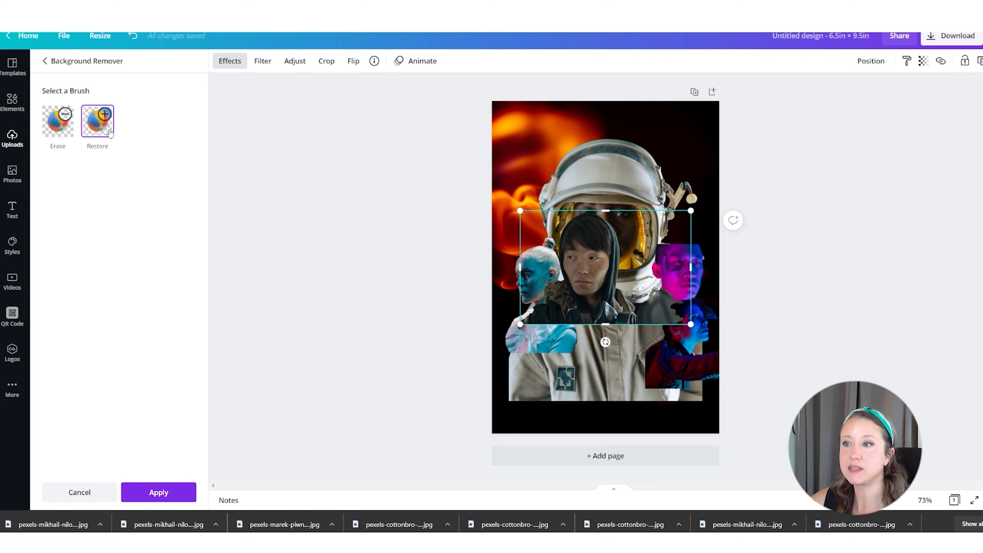
left_click(58, 121)
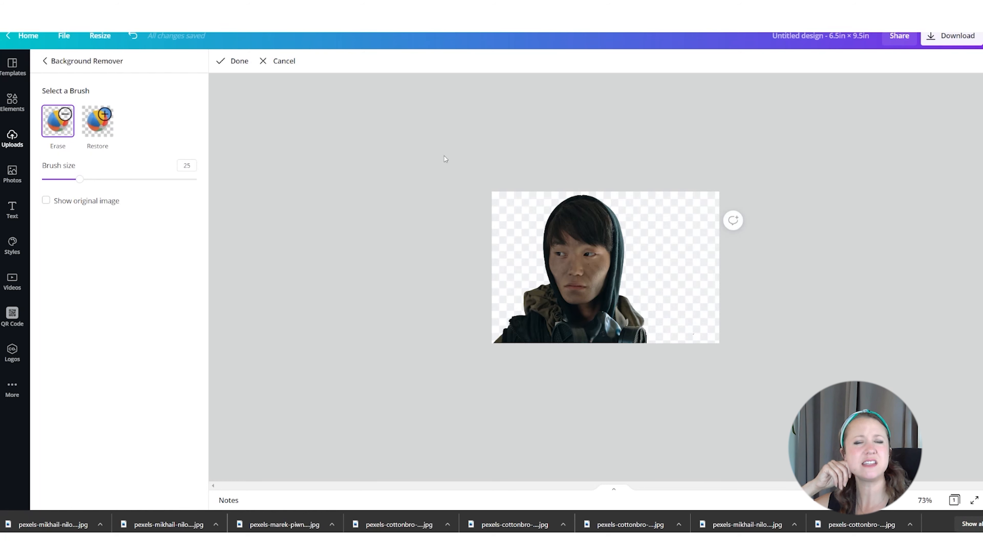
left_click(232, 61)
Step: Shrink the hooded man and place him at the page's lower left, with the teal-lit woman raised above him
left_click_drag(689, 267, 521, 335)
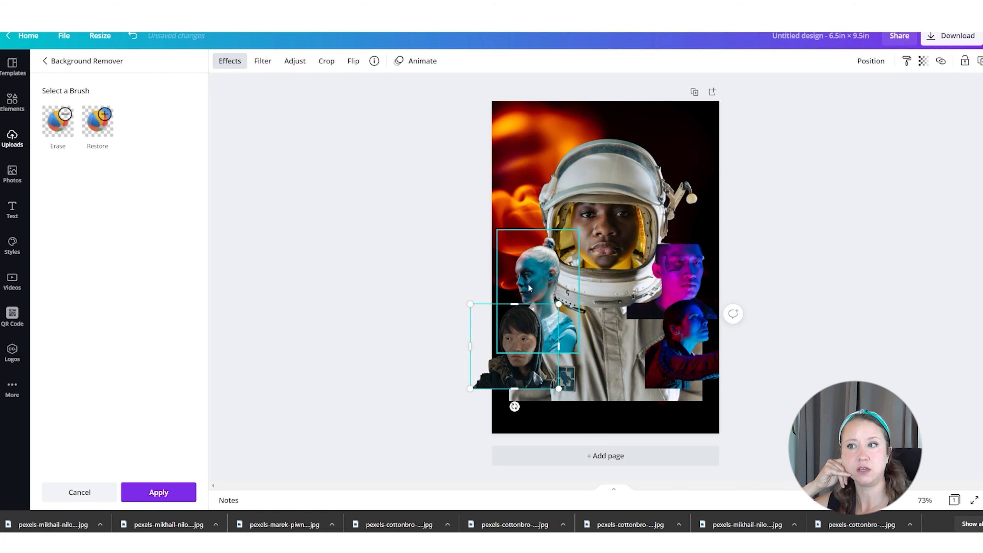
left_click(531, 268)
left_click_drag(531, 268, 533, 264)
Step: Shrink the astronaut and center it horizontally in the upper part of the page
left_click_drag(597, 252, 596, 229)
left_click_drag(703, 111, 675, 149)
left_click_drag(613, 225, 628, 205)
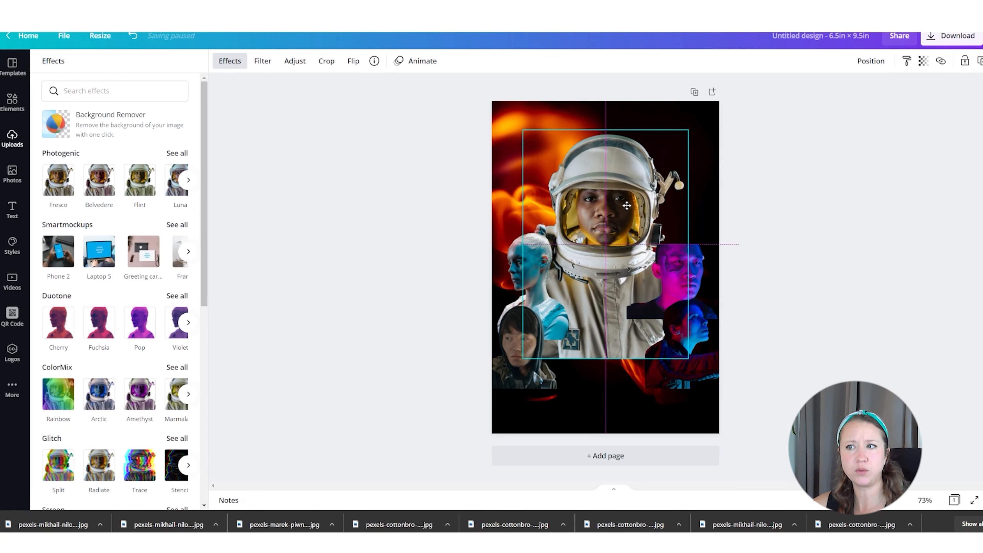
Step: Move the four side portraits upward and closer around the astronaut to tighten the composition
left_click_drag(533, 271, 540, 264)
left_click_drag(665, 270, 647, 254)
left_click_drag(685, 285, 670, 270)
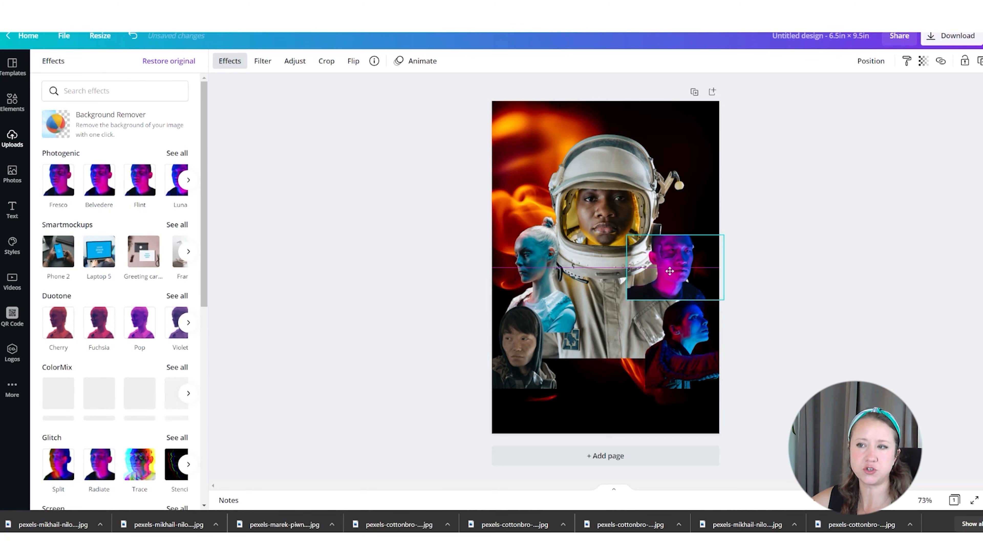
left_click(670, 357)
mouse_move(671, 359)
left_mouse_down()
mouse_move(651, 260)
mouse_move(658, 350)
left_mouse_up()
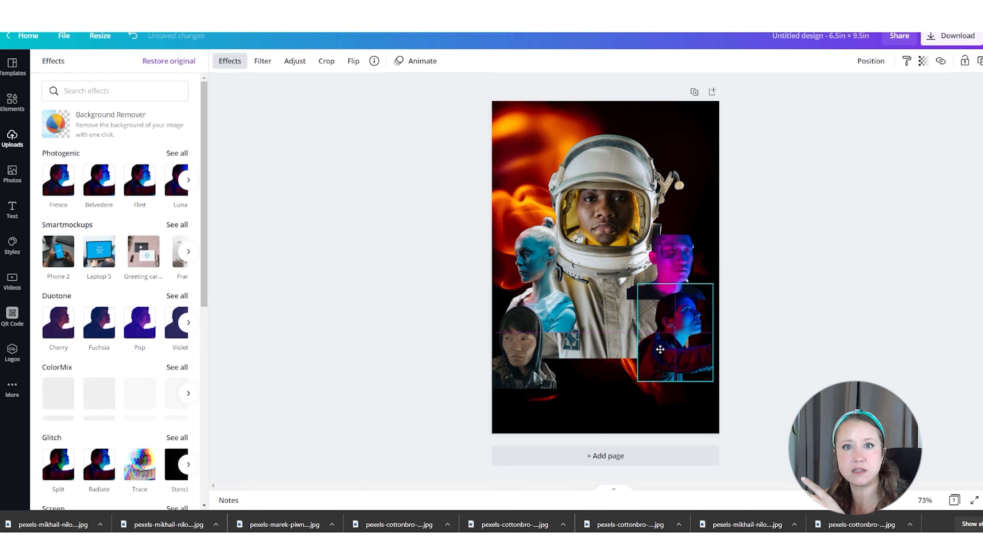
left_click(516, 378)
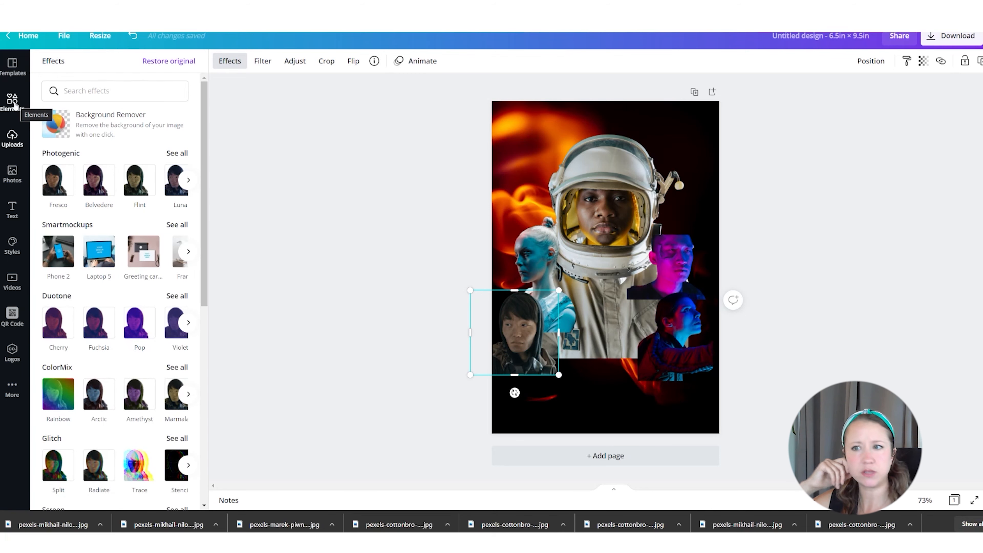
Step: Search the stock photos for "blue" and add the dark blue light-burst image to the page
left_click(12, 173)
left_click(85, 68)
type("blue")
key("Return")
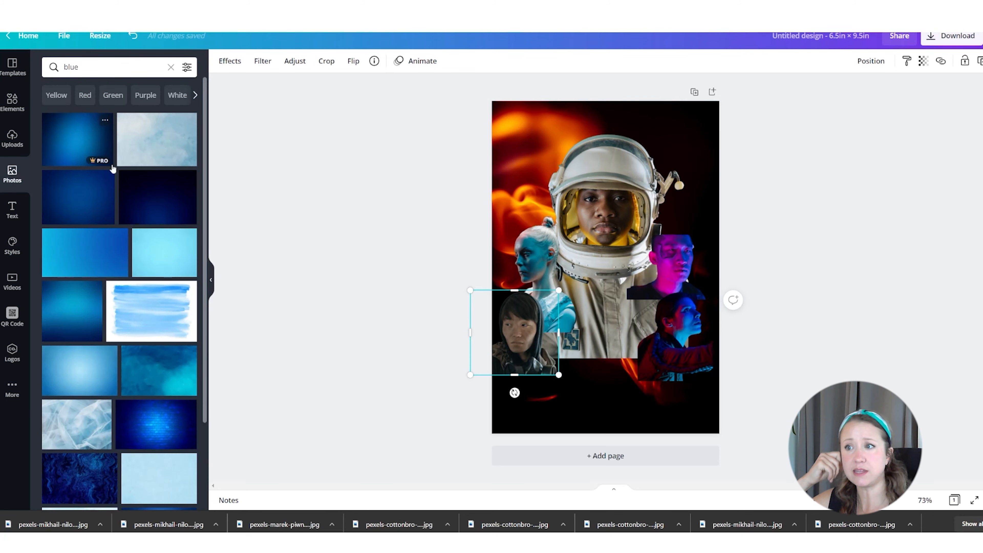
scroll(116, 252, "down", 10)
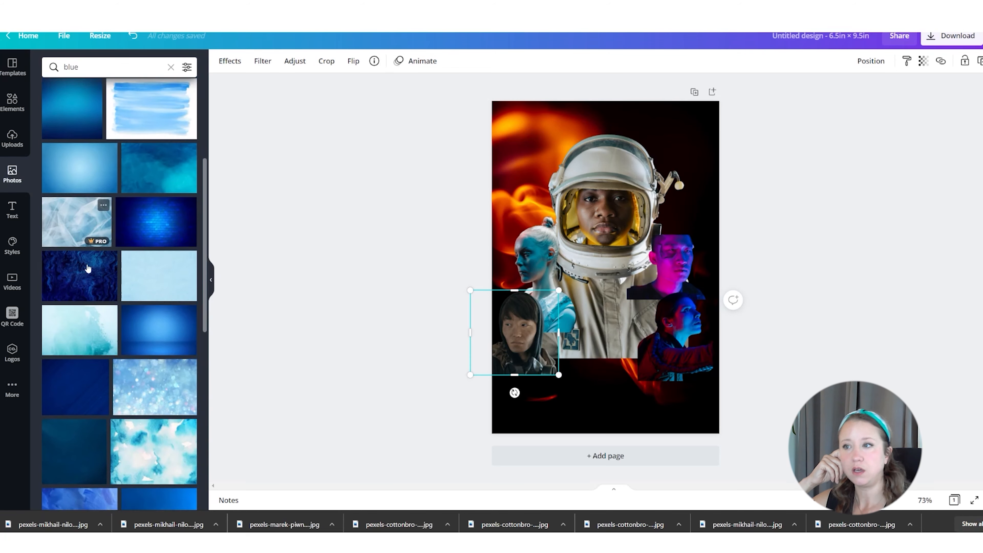
scroll(87, 269, "down", 6)
left_click(160, 286)
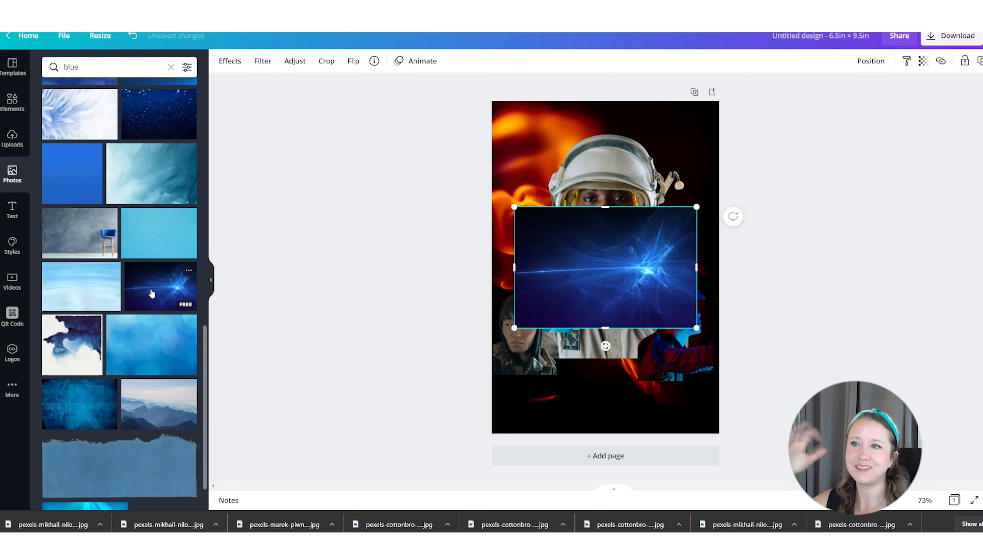
Step: Rotate the blue light-burst image upright, fit it into the page's upper-right corner and send it backward behind the astronaut
left_click_drag(606, 346, 683, 269)
left_click_drag(590, 313, 643, 233)
left_click_drag(600, 281, 609, 266)
left_click(871, 61)
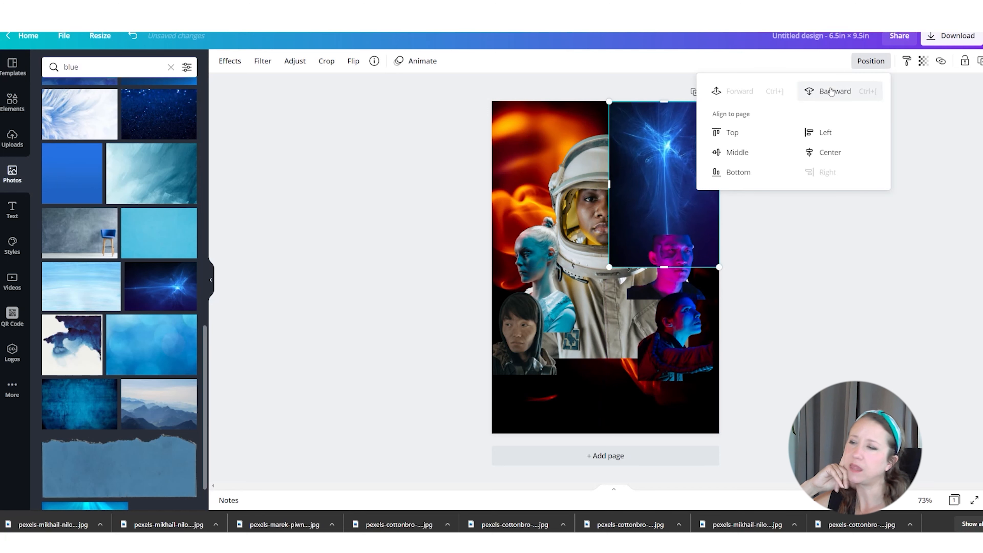
left_click(830, 91)
left_click(801, 251)
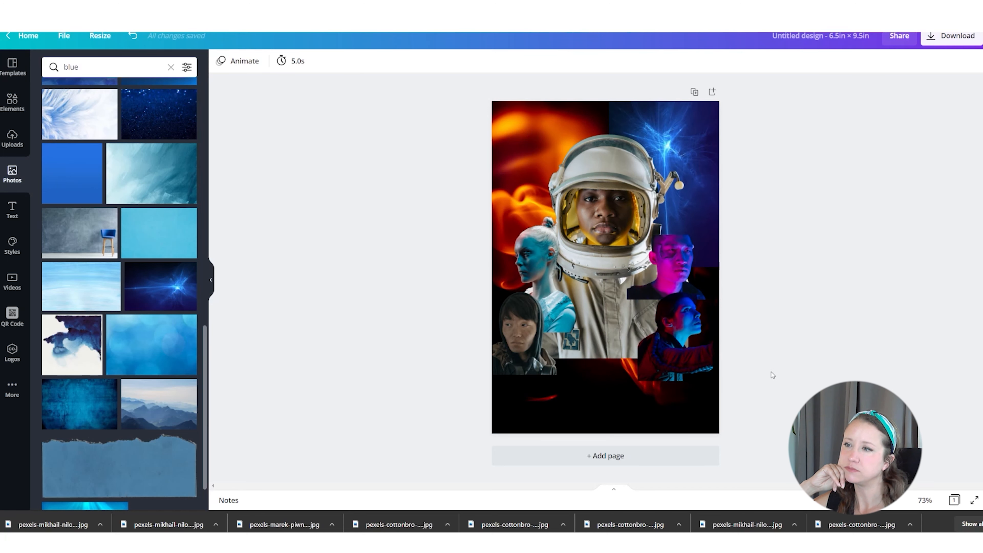
Step: Try a smaller blue light-burst image in the page's upper-right corner
left_click(684, 127)
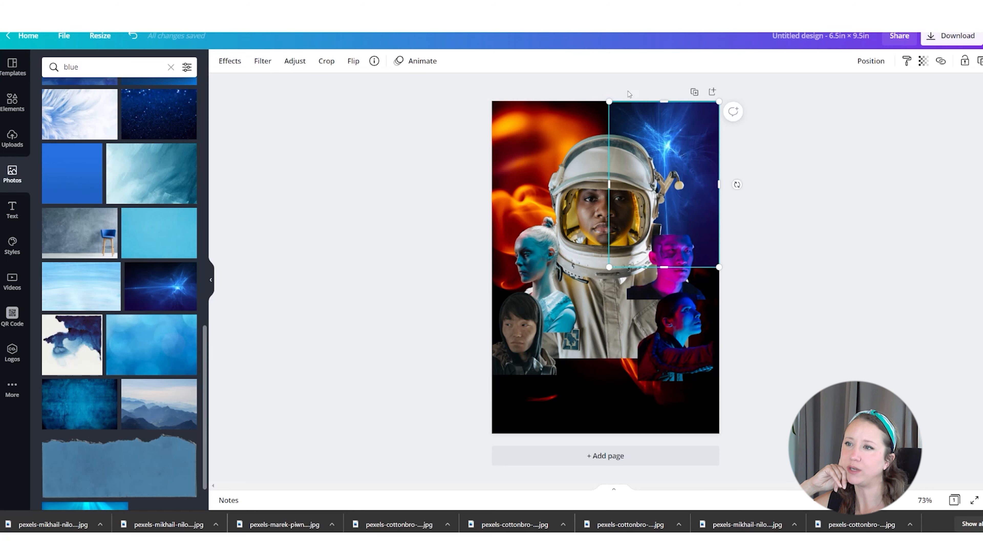
left_click_drag(609, 101, 627, 123)
left_click_drag(700, 174, 699, 161)
left_click(775, 165)
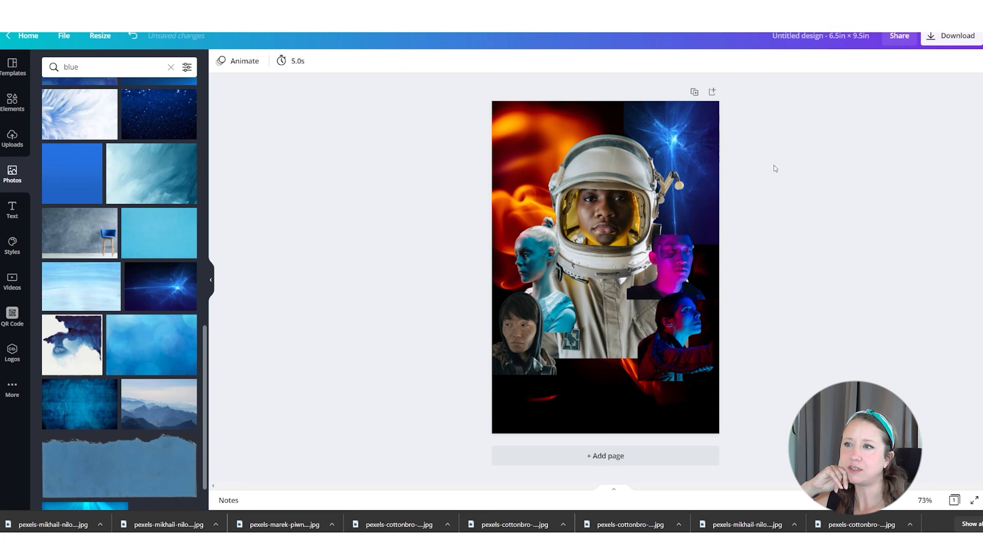
left_click(701, 154)
mouse_move(672, 244)
left_mouse_down()
mouse_move(673, 260)
mouse_move(675, 235)
left_mouse_up()
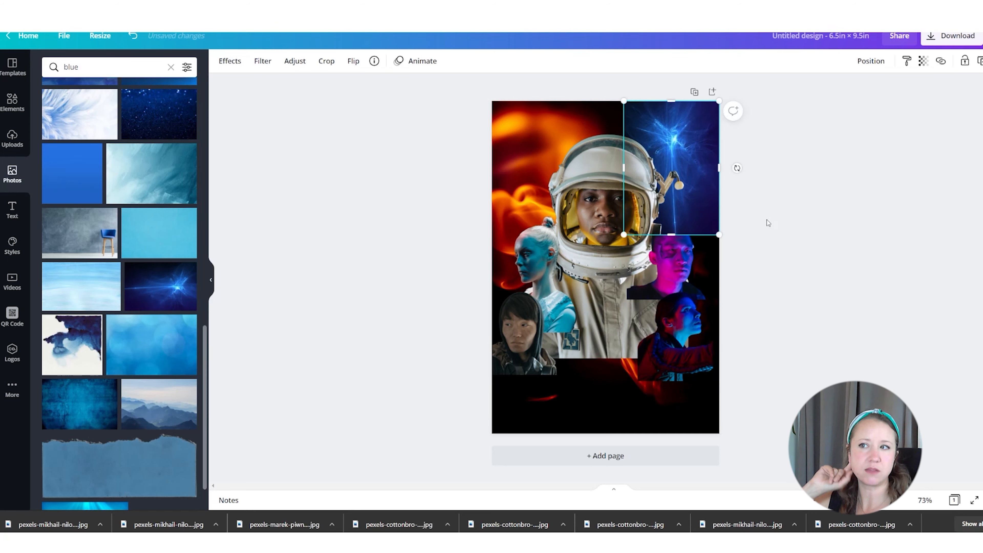
left_click(765, 220)
Step: Undo the last size and position changes to the blue light-burst image
key("ctrl+z")
key("ctrl+z")
key("ctrl+z")
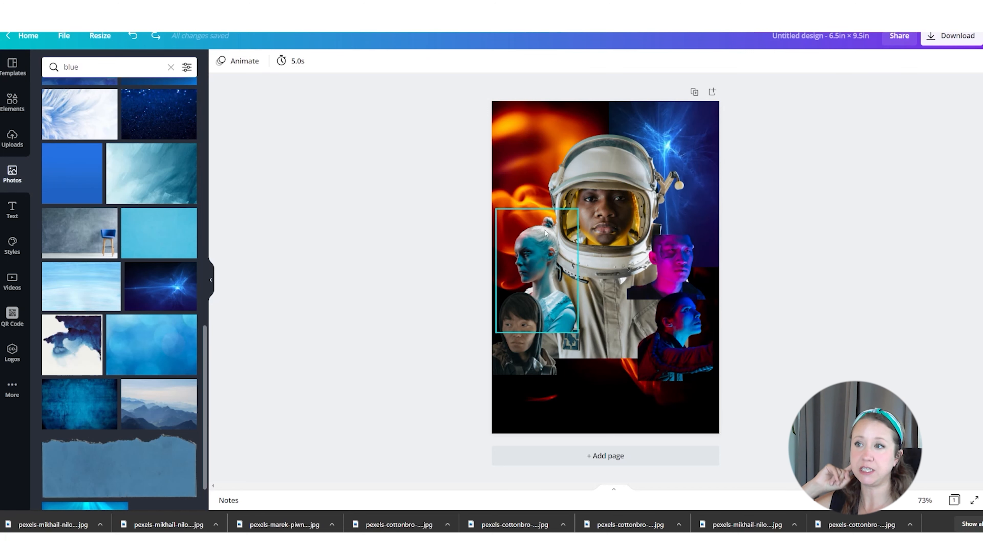
Step: Switch to Pexels and download the photo of the dark-haired figure in a beige coat with a gas mask
left_click(17, 145)
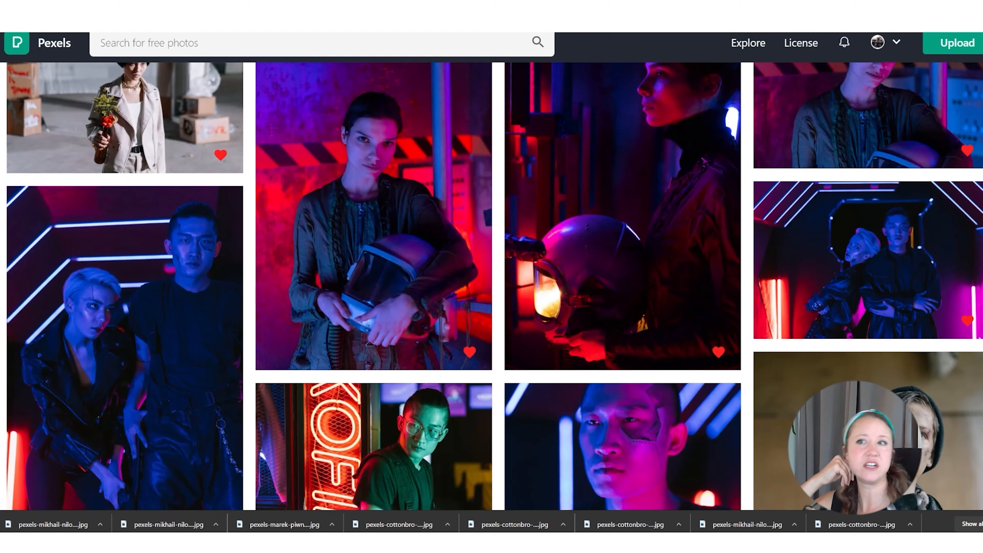
scroll(387, 271, "down", 5)
left_click(815, 274)
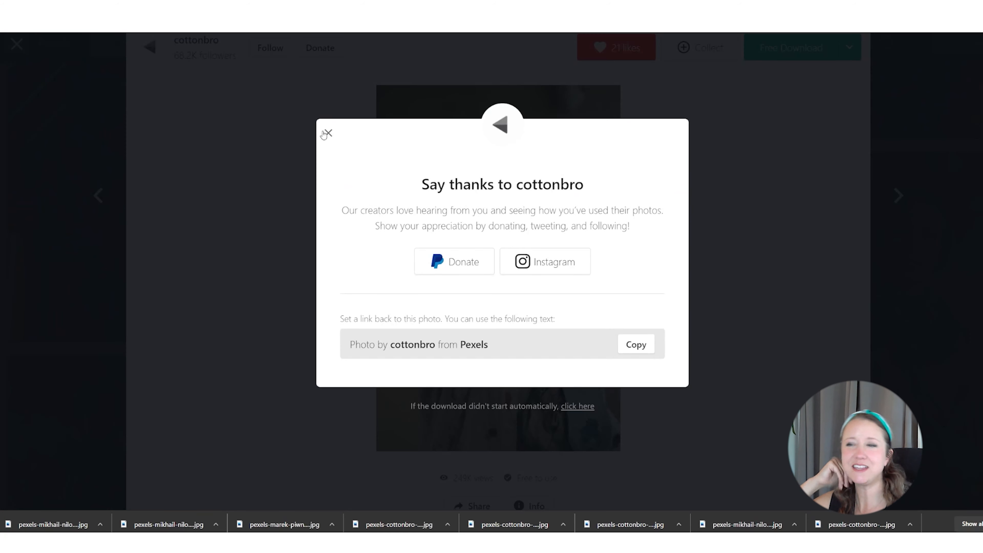
left_click(324, 134)
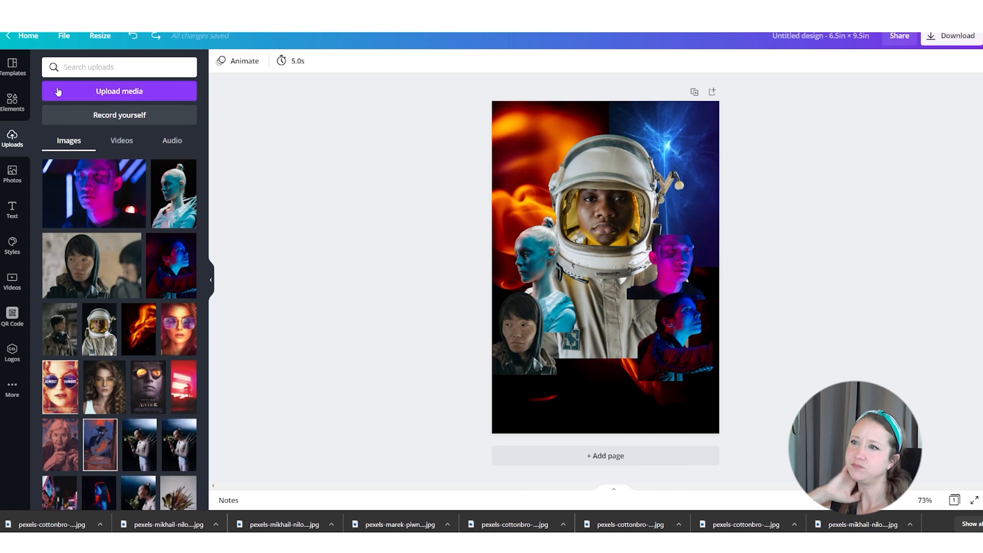
Step: Upload the downloaded gas-mask figure photo to the Canva image library
left_click(120, 91)
left_click(58, 117)
left_click(550, 405)
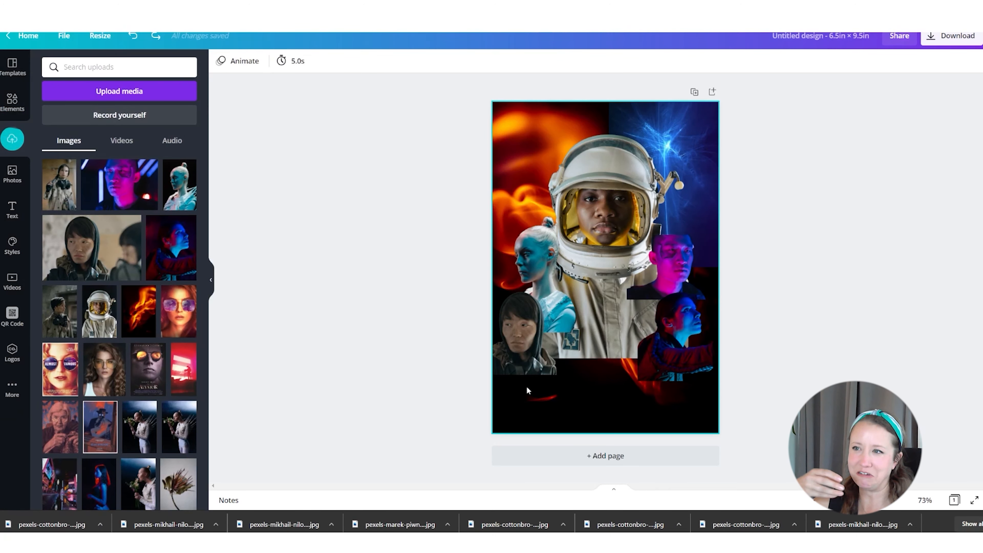
Step: Add the gas-mask figure's photo to the poster and remove its background
left_click(59, 185)
left_click(229, 61)
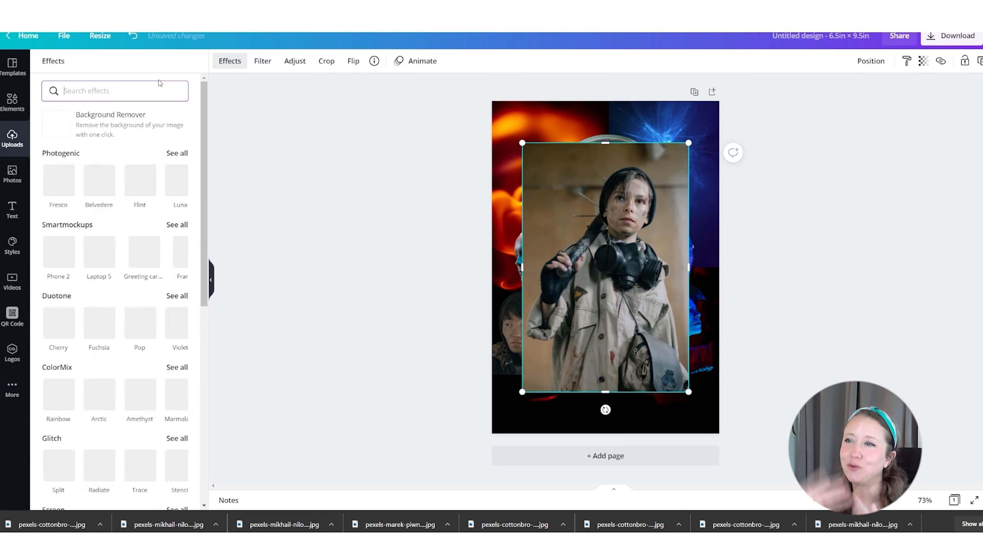
left_click(100, 117)
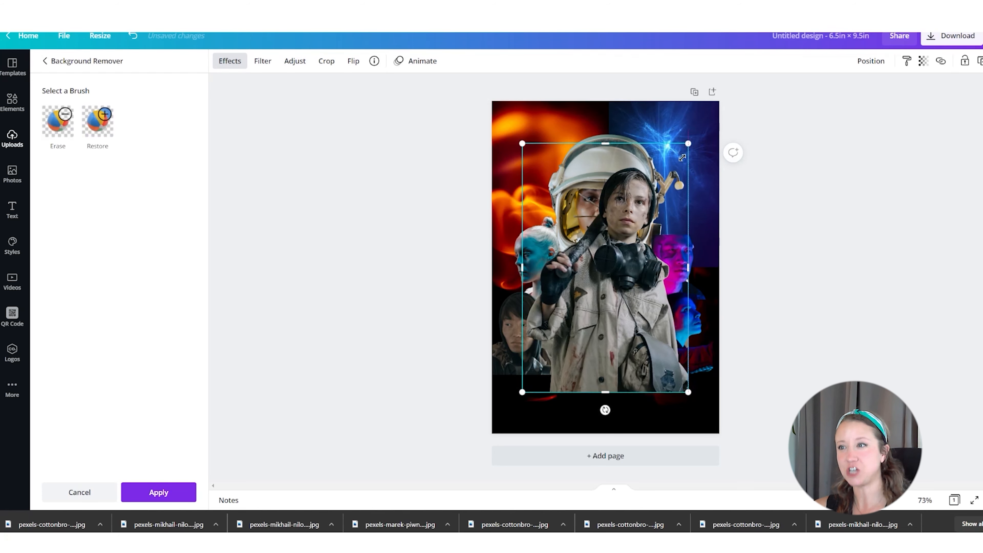
Step: Shrink the gas-mask figure and place it at the bottom center of the page, and raise the astronaut above it
left_click_drag(682, 158, 638, 219)
left_click_drag(580, 323, 595, 375)
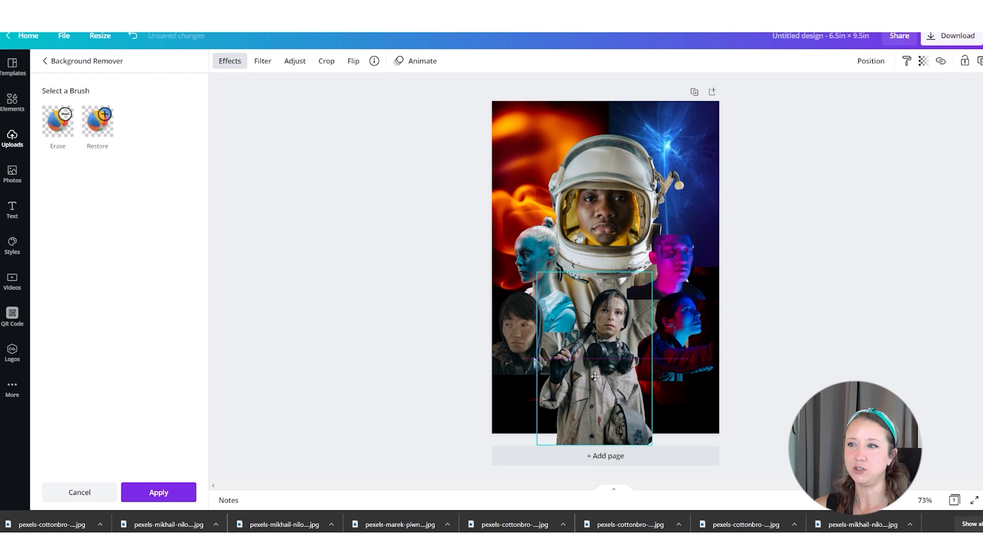
left_click_drag(608, 205, 607, 191)
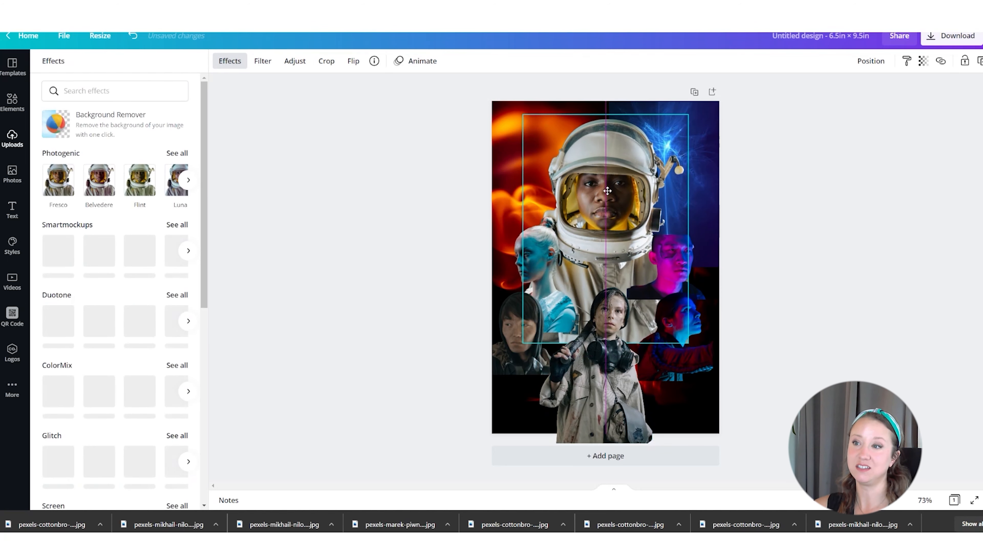
left_click_drag(596, 399, 604, 372)
left_click(741, 399)
left_click(743, 358)
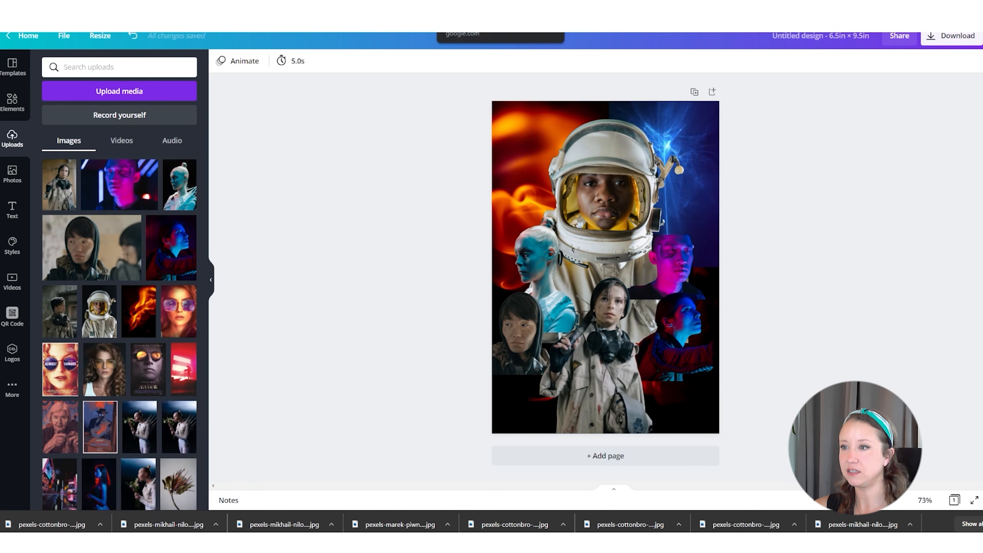
Step: Try tinting the blue-lit pale woman to -67 and the hooded figure in the poster's lower left to -60
left_click(469, 4)
scroll(320, 235, "down", 10)
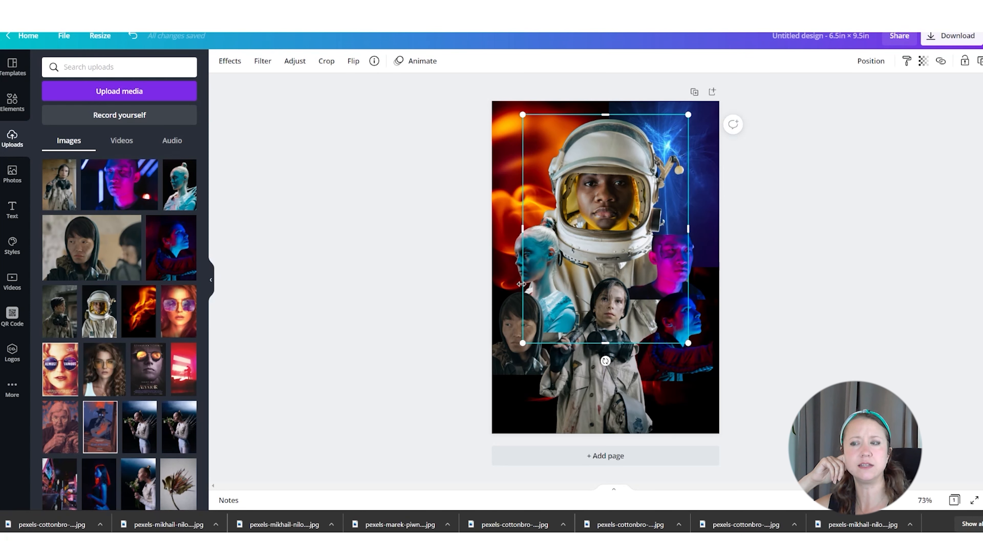
left_click(529, 244)
left_click(296, 62)
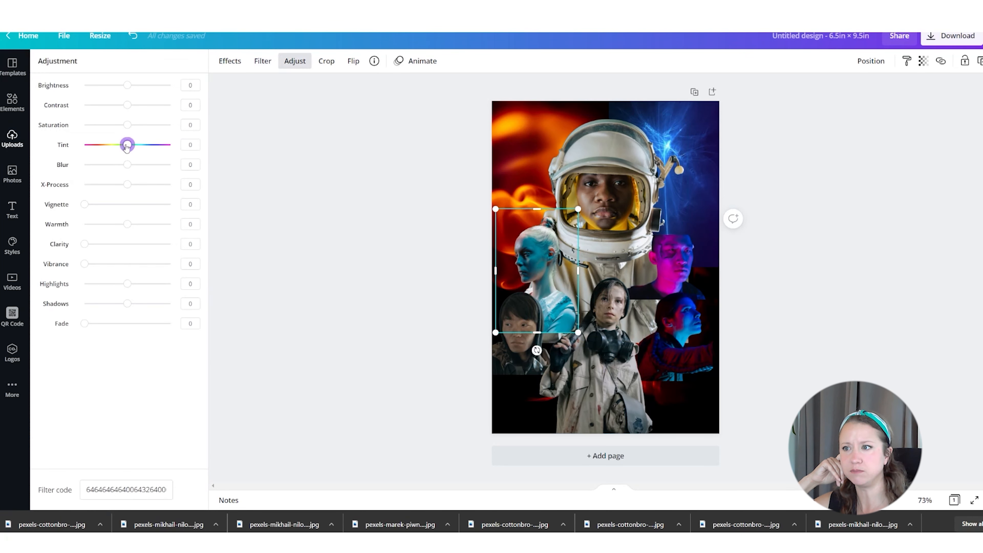
left_click_drag(127, 147, 101, 146)
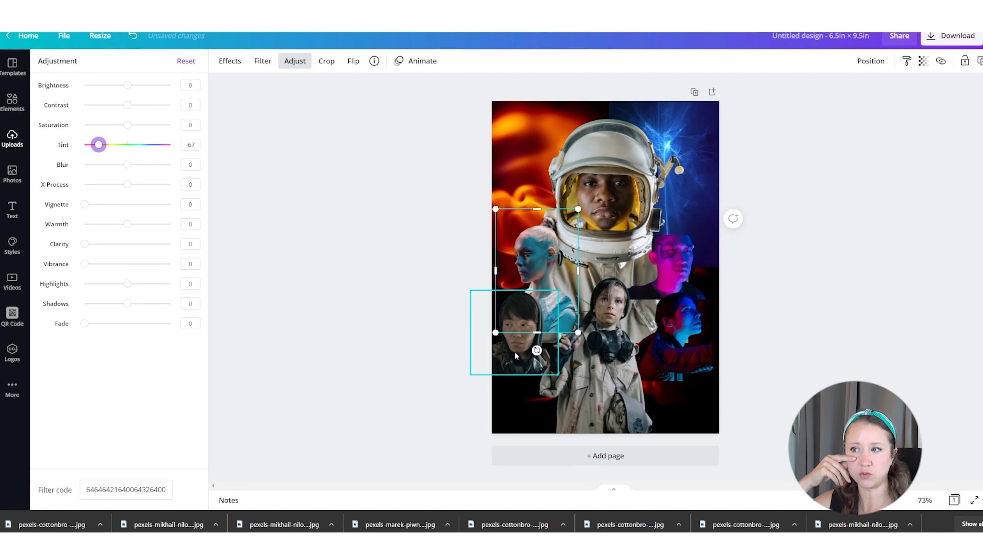
left_click(518, 331)
left_click_drag(70, 150, 107, 154)
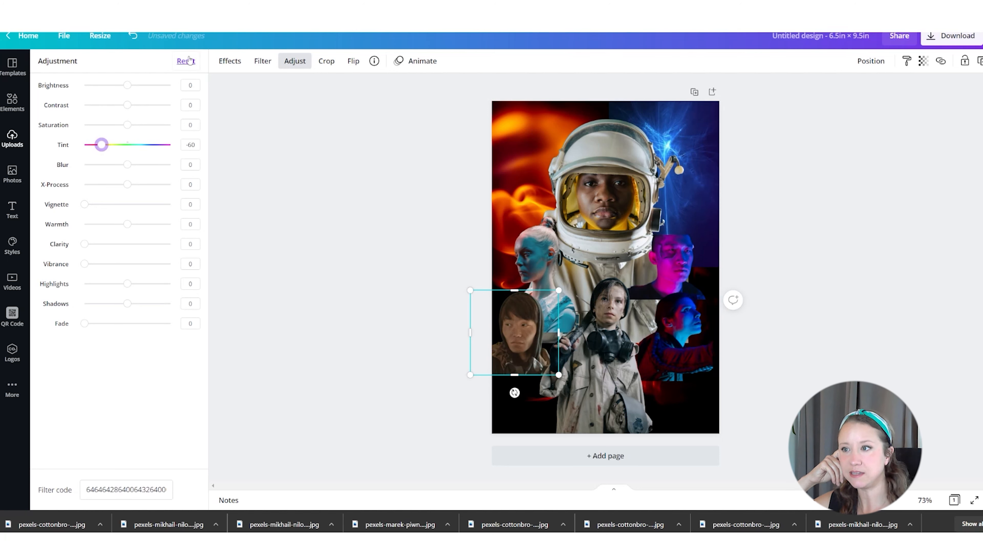
Step: Apply the Rosie filter to the hooded figure at intensity 50 and to the blue-lit pale woman at intensity 23
left_click(258, 61)
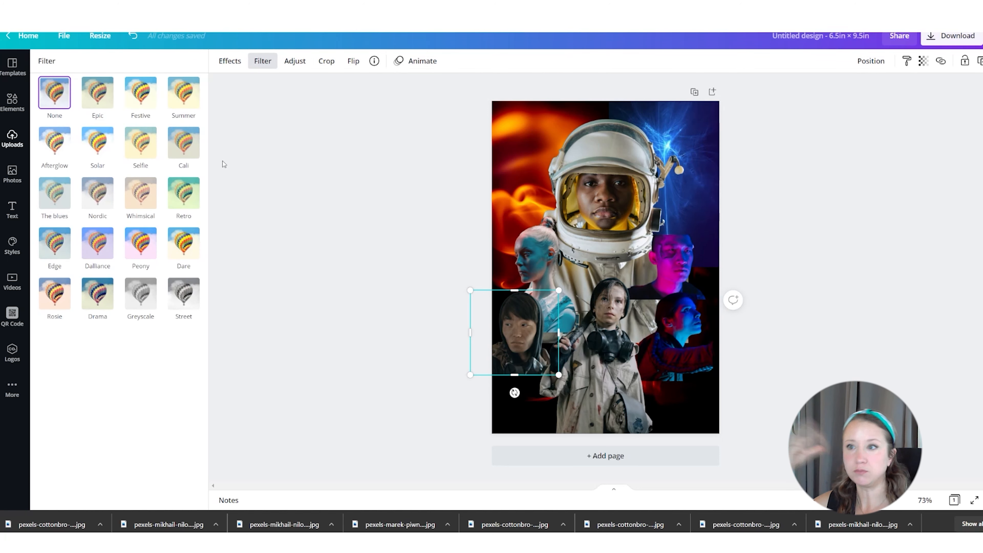
left_click(58, 292)
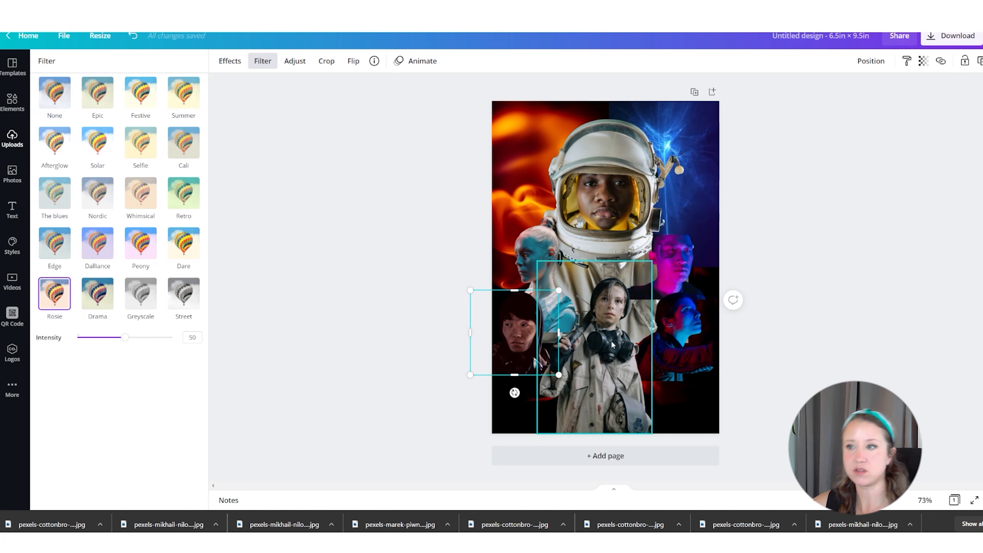
left_click(527, 275)
left_click(54, 293)
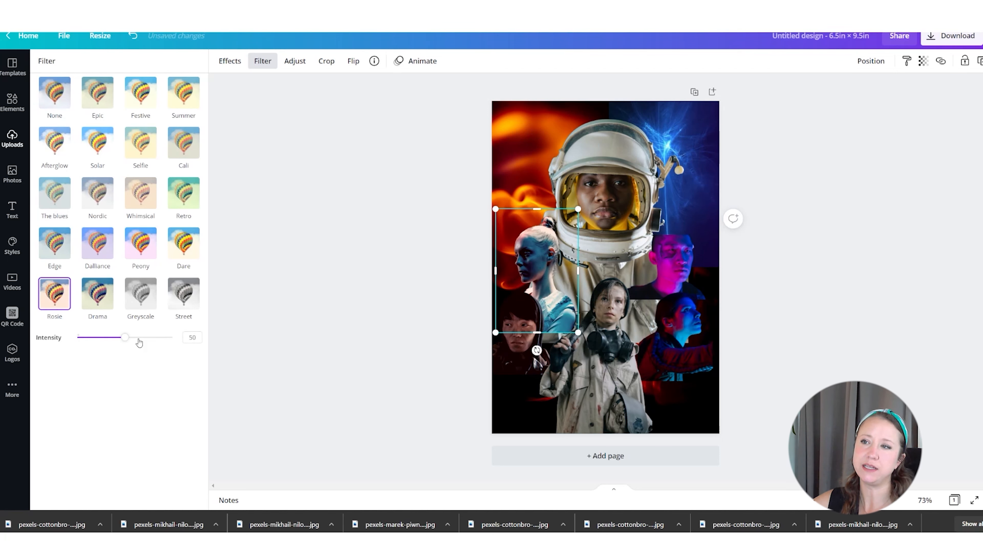
left_click_drag(140, 343, 100, 339)
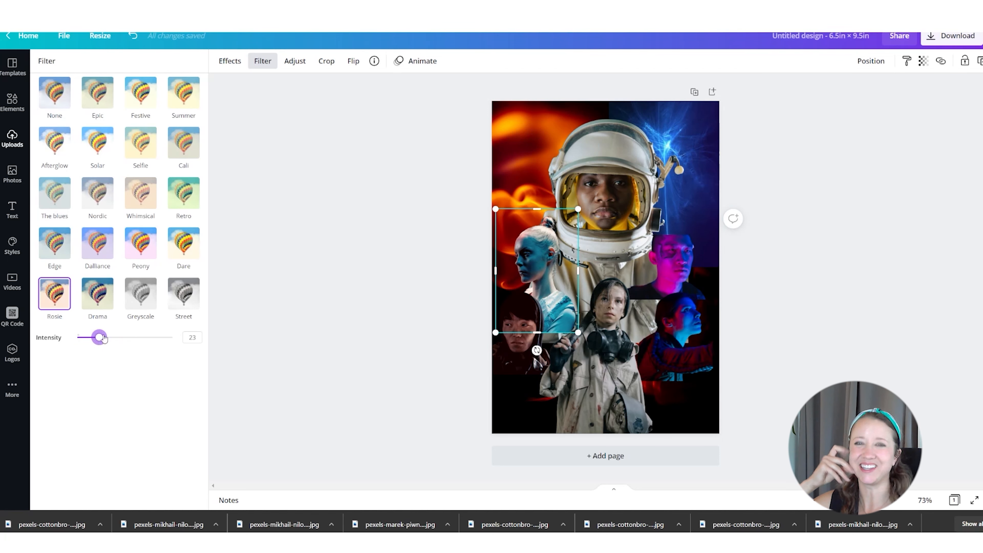
Step: Apply the Rosie filter to the gas-mask figure at intensity 34 and to the blue-lit profile figure at intensity 24
left_click(599, 391)
left_click(54, 294)
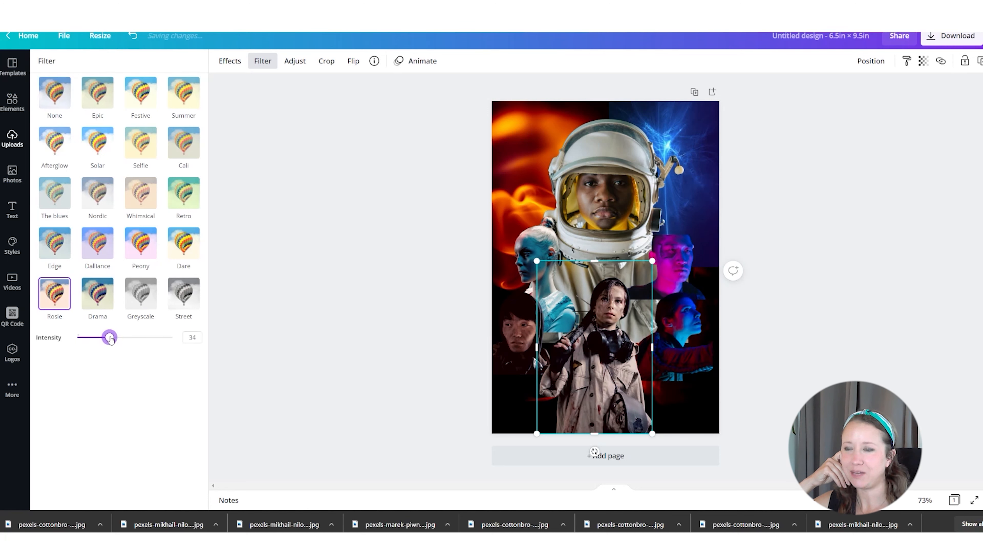
left_click(653, 328)
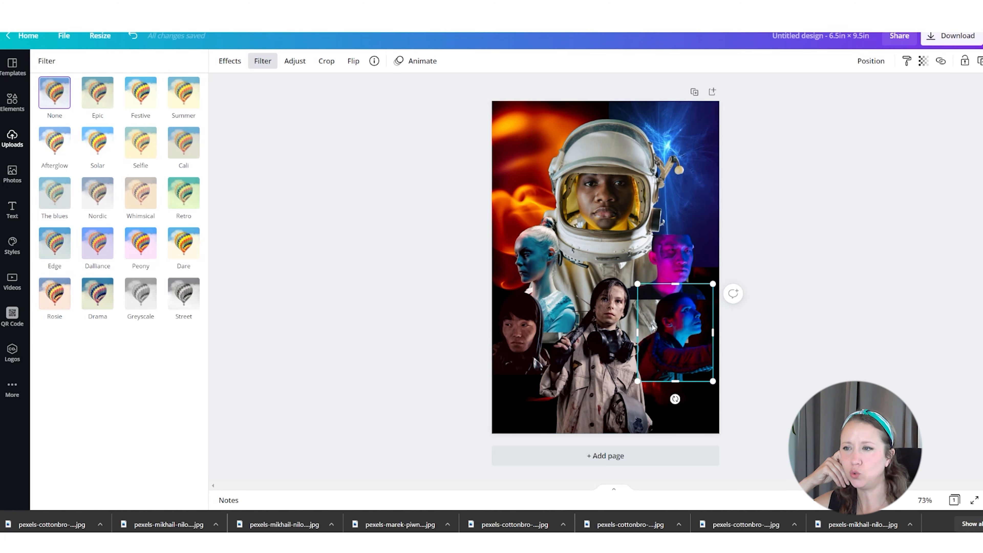
left_click(67, 300)
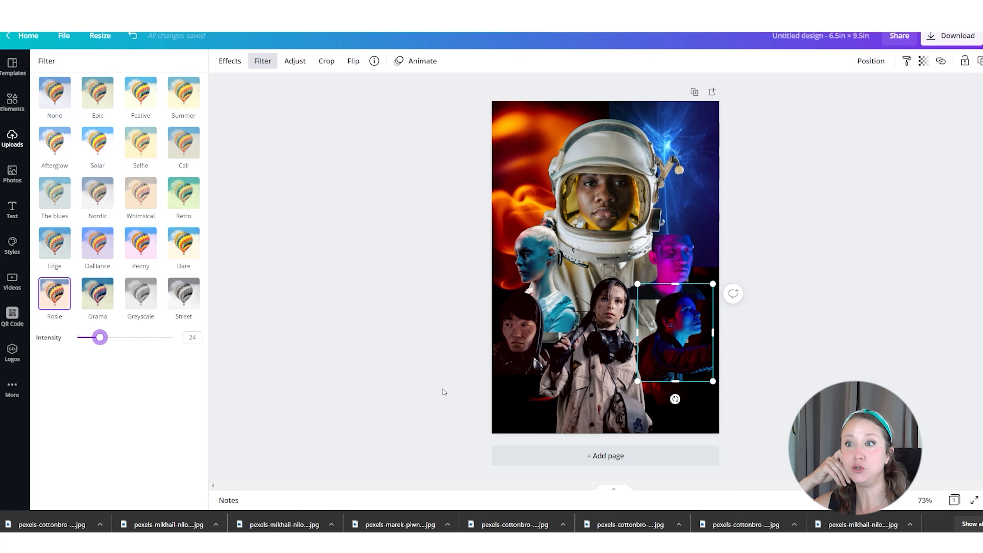
Step: Apply the Rosie filter to the magenta-lit face at intensity 19 and to the astronaut at intensity 23
left_click(672, 268)
left_click(54, 293)
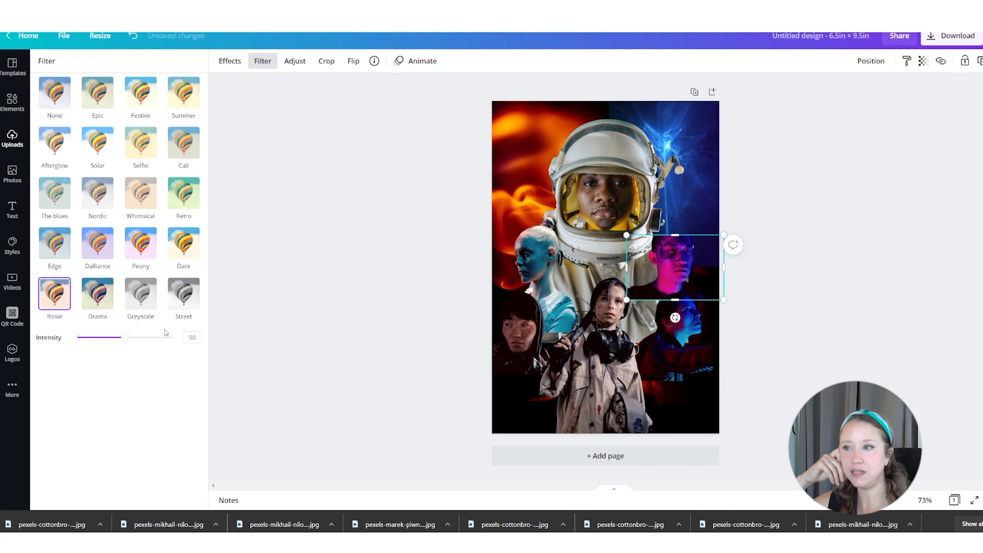
left_click_drag(105, 340, 90, 339)
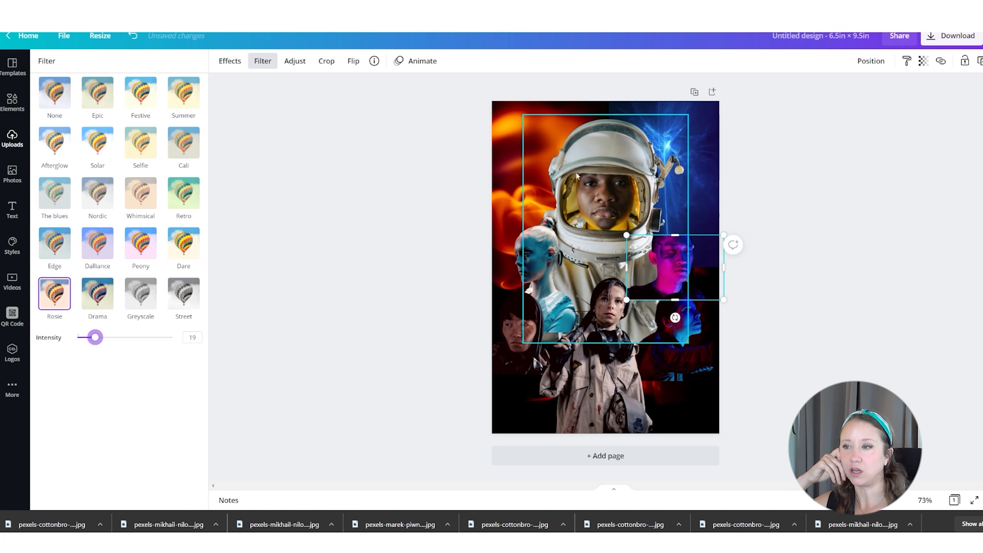
left_click(604, 221)
left_click(58, 301)
left_click_drag(125, 341, 105, 340)
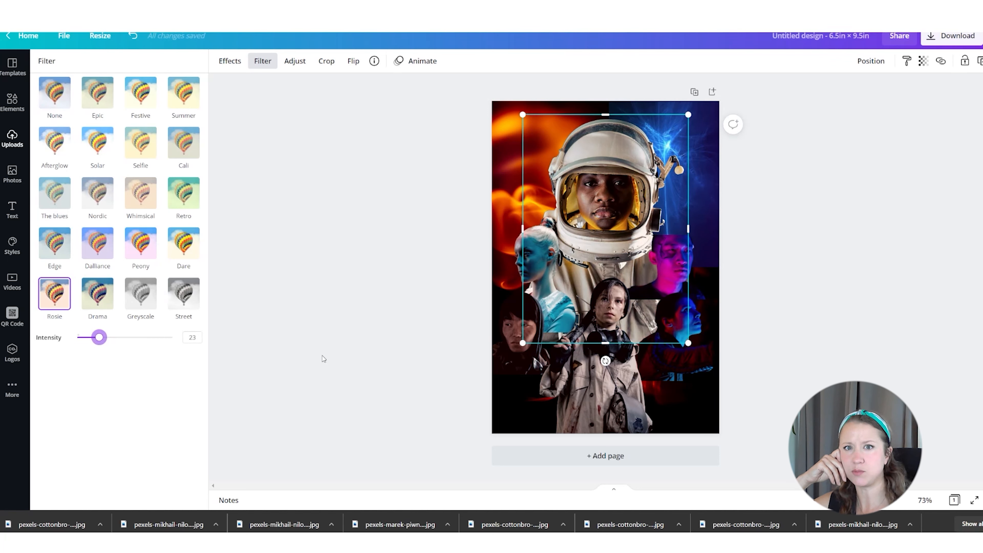
left_click(723, 342)
Step: Raise the gas-mask figure, lower the astronaut slightly, and enlarge the blue-lit pale woman
left_click(610, 395)
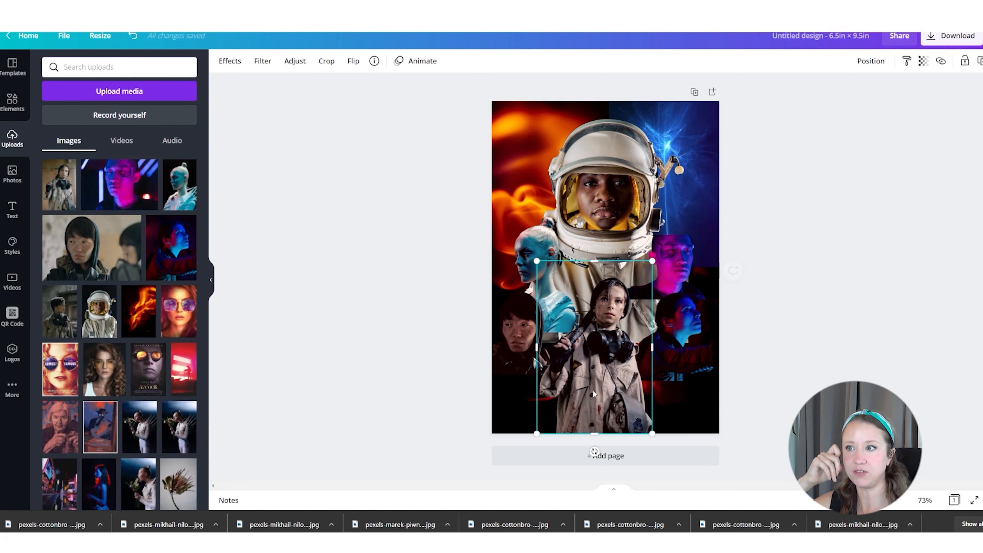
left_click_drag(594, 394, 594, 380)
left_click(540, 262)
left_click(523, 124)
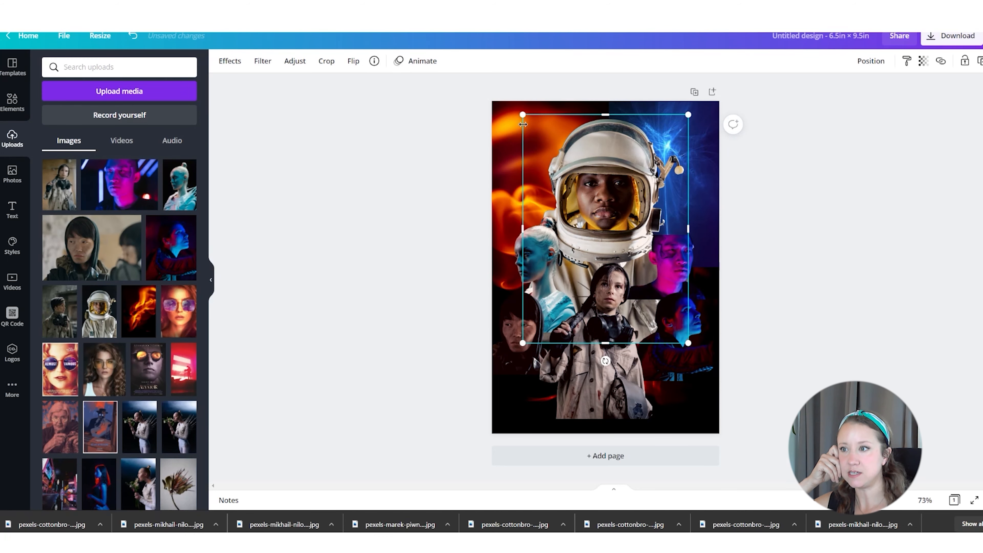
mouse_move(528, 130)
left_mouse_down()
mouse_move(535, 141)
mouse_move(528, 136)
left_mouse_up()
left_click(547, 268)
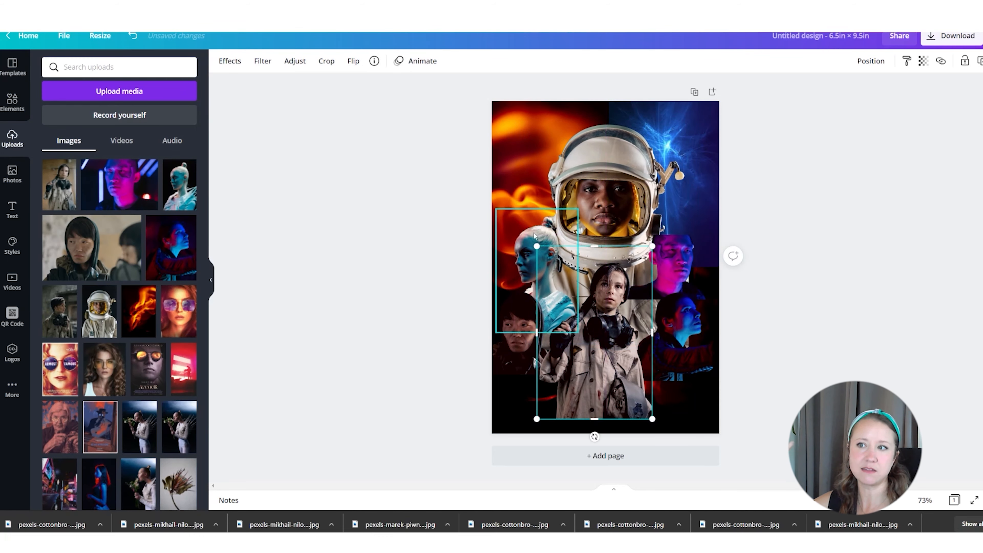
left_click_drag(535, 235, 539, 220)
Step: Enlarge the magenta-lit face slightly, and shrink the gas-mask figure and reposition it between the side portraits
left_click(632, 235)
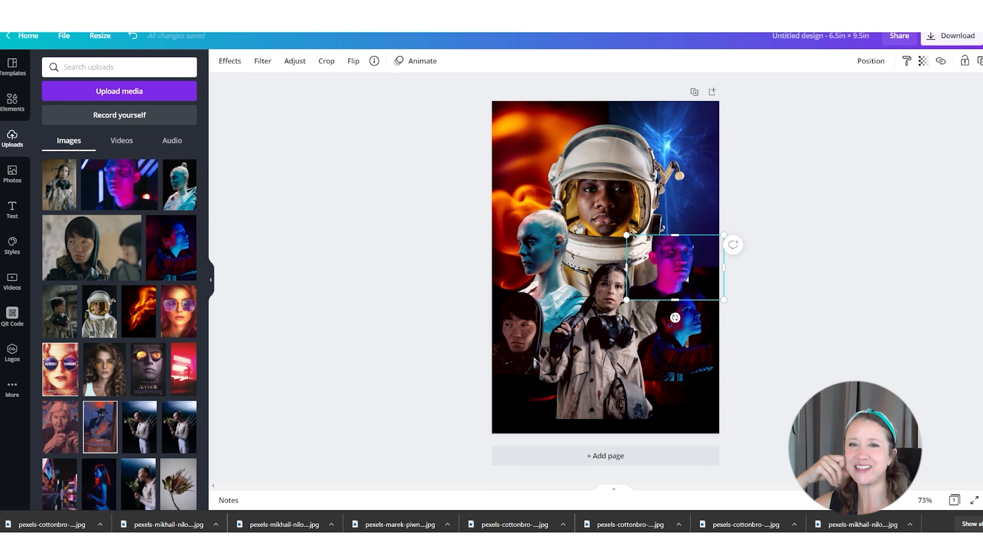
left_click_drag(632, 235, 620, 224)
left_click_drag(666, 259, 638, 267)
left_click(624, 329)
left_click_drag(608, 353, 615, 346)
Step: Enlarge the blue-lit profile figure slightly and raise the hooded figure on the opposite side of the poster
left_click(674, 330)
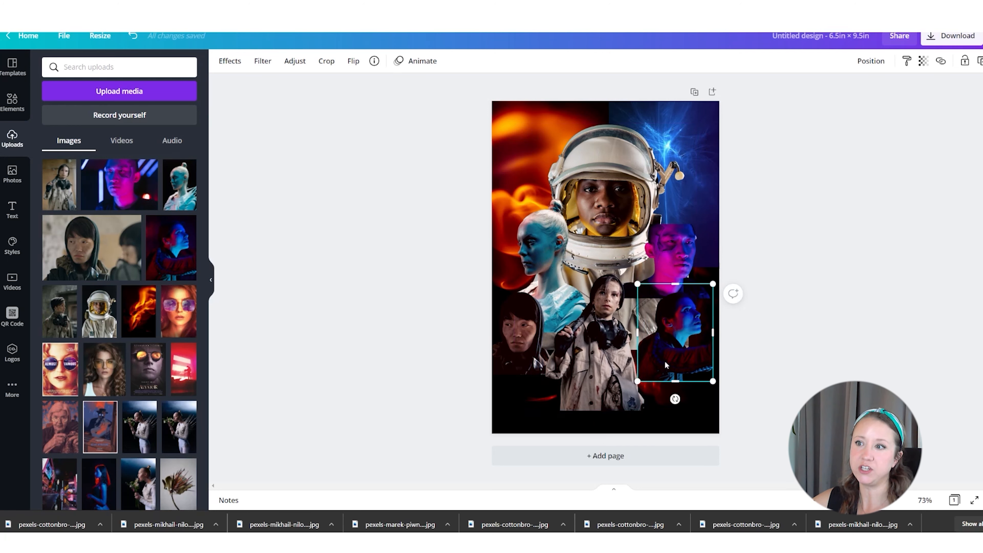
left_click_drag(725, 273, 733, 264)
left_click_drag(691, 319, 685, 327)
mouse_move(519, 343)
left_mouse_down()
mouse_move(520, 333)
mouse_move(512, 342)
left_mouse_up()
key("Escape")
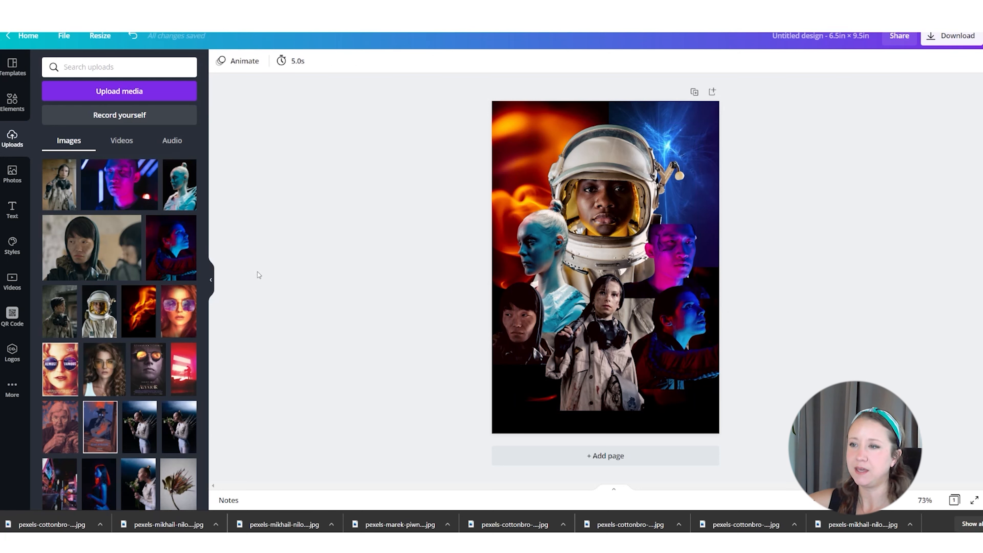
Step: Set the tint of the magenta-lit face to 14
left_click(671, 235)
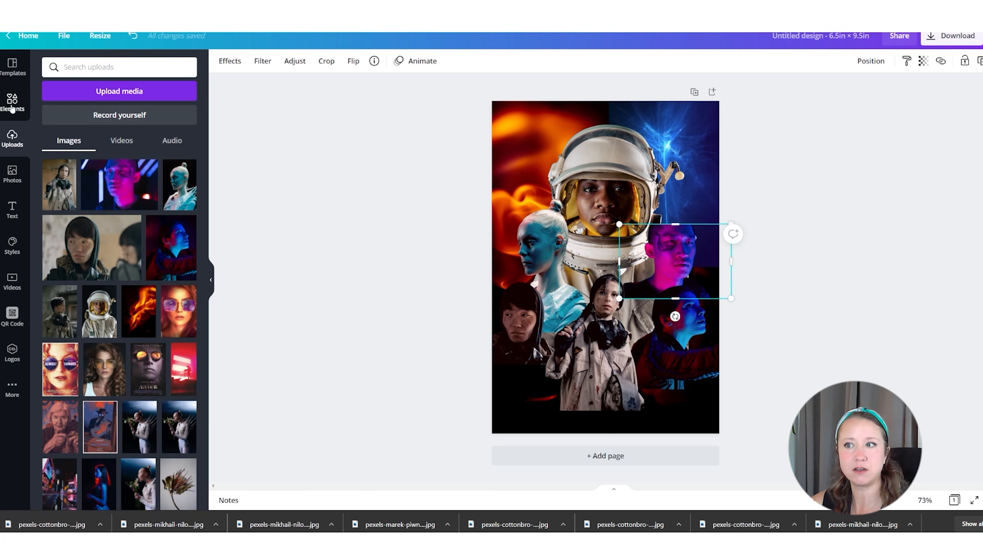
left_click(295, 61)
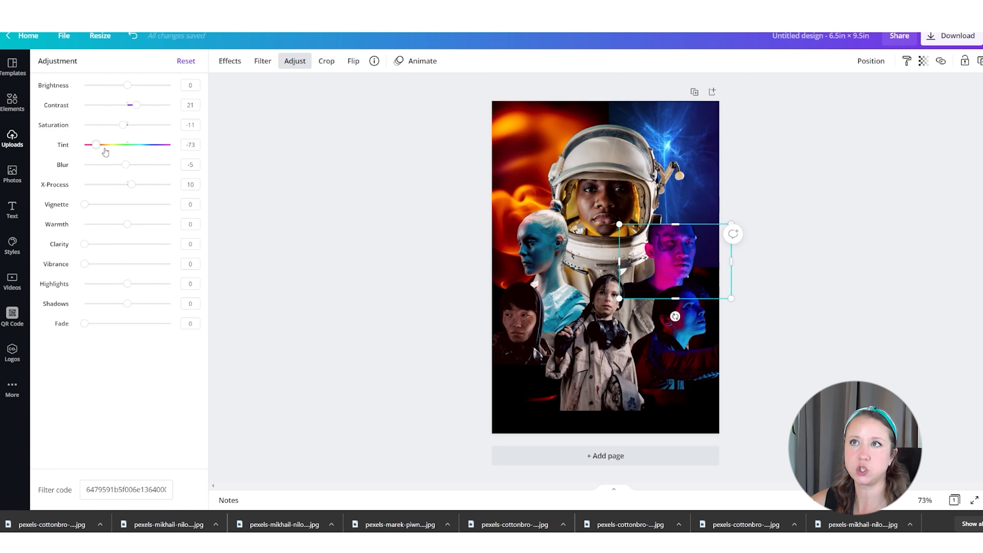
left_click_drag(110, 145, 127, 155)
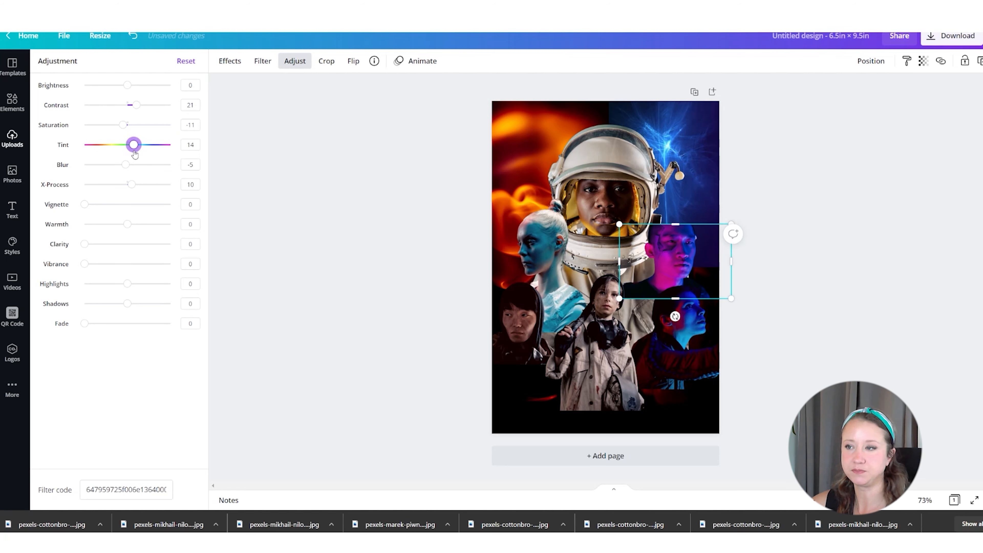
Step: Set the brightness of the blue-lit pale woman and of the hooded figure to 12 each
left_click(534, 245)
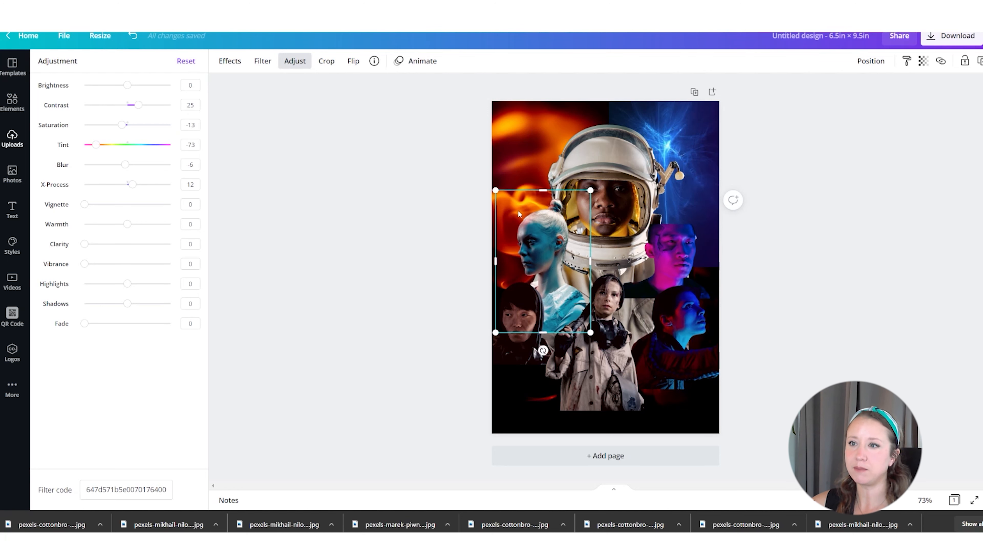
left_click_drag(128, 86, 134, 88)
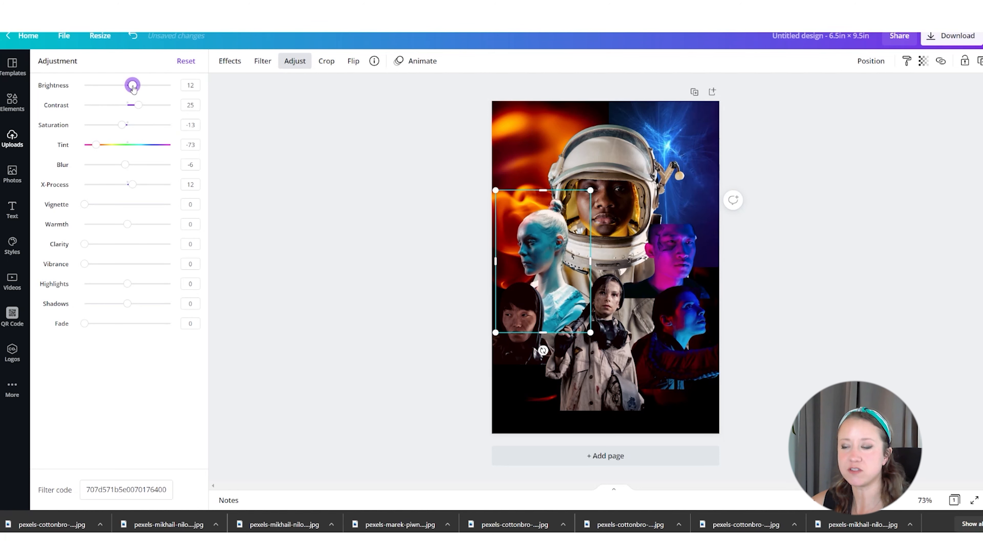
left_click(519, 344)
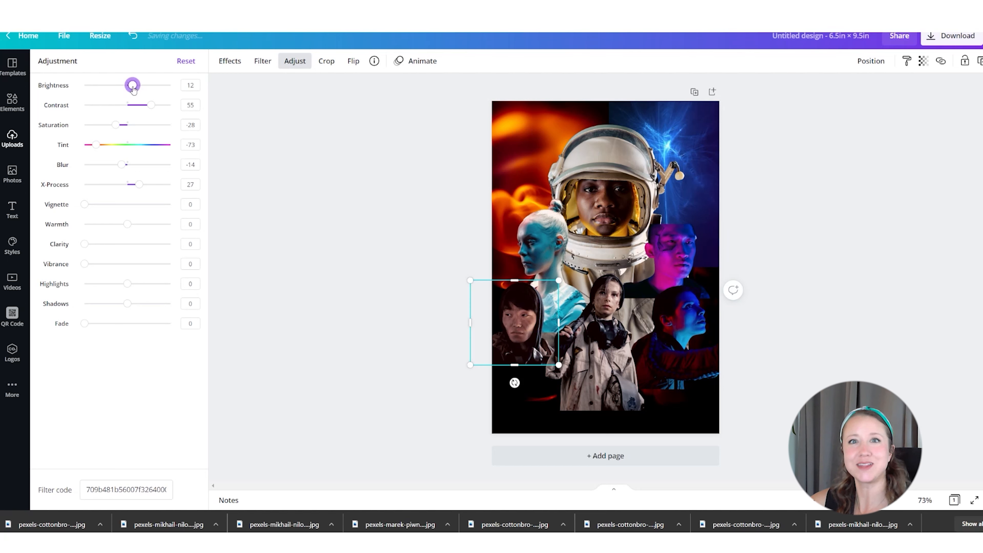
Step: Raise the brightness of the magenta-lit face, and set the blue-lit profile figure's brightness to 21
left_click(675, 229)
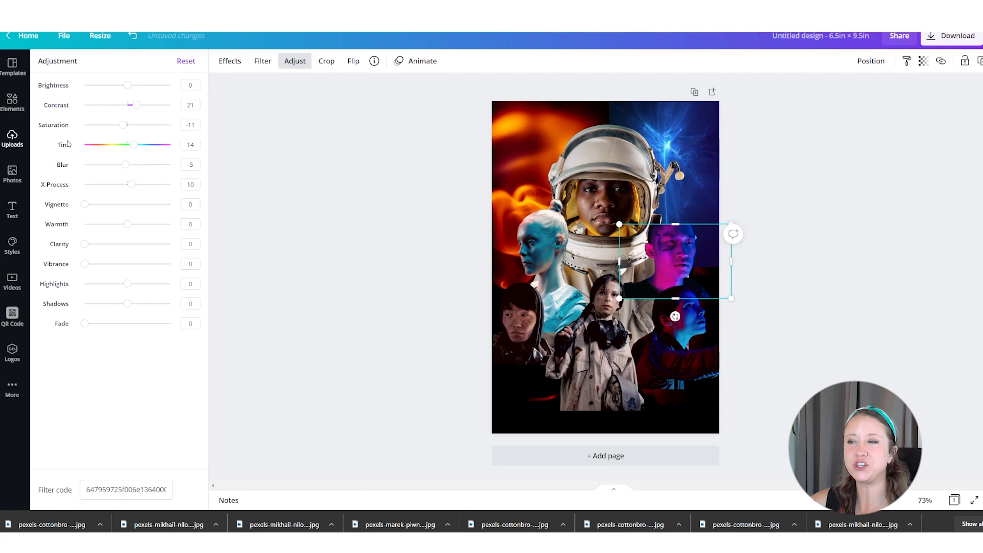
left_click_drag(128, 86, 136, 86)
left_click(671, 333)
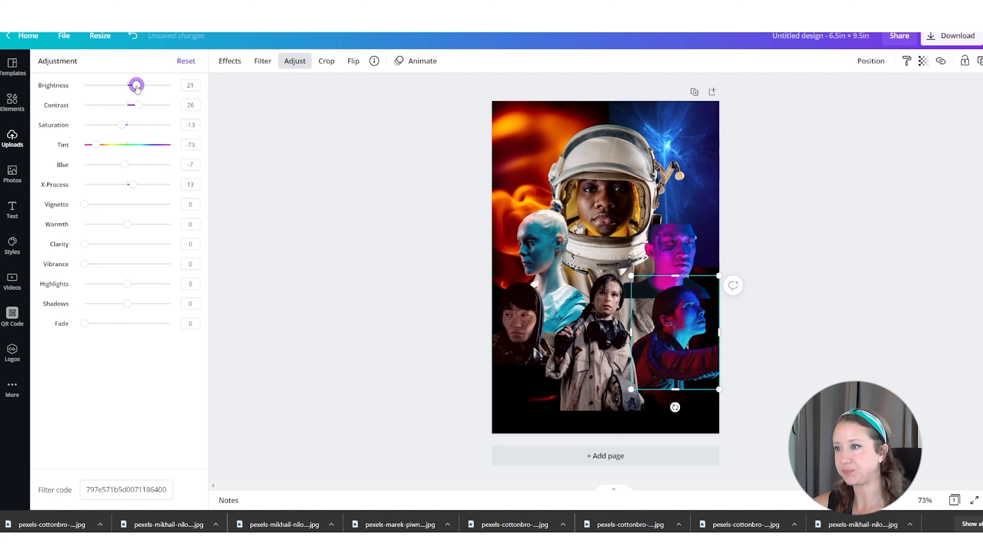
left_click(601, 325)
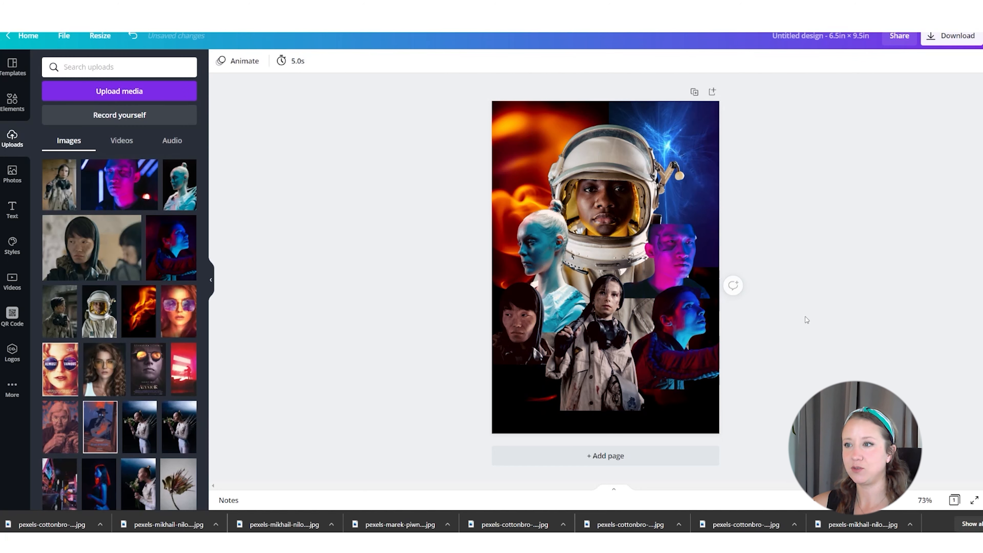
Step: Search the uploads for "blue moun" and the photo library for "blue mountain"
left_click(116, 68)
type("blue moun")
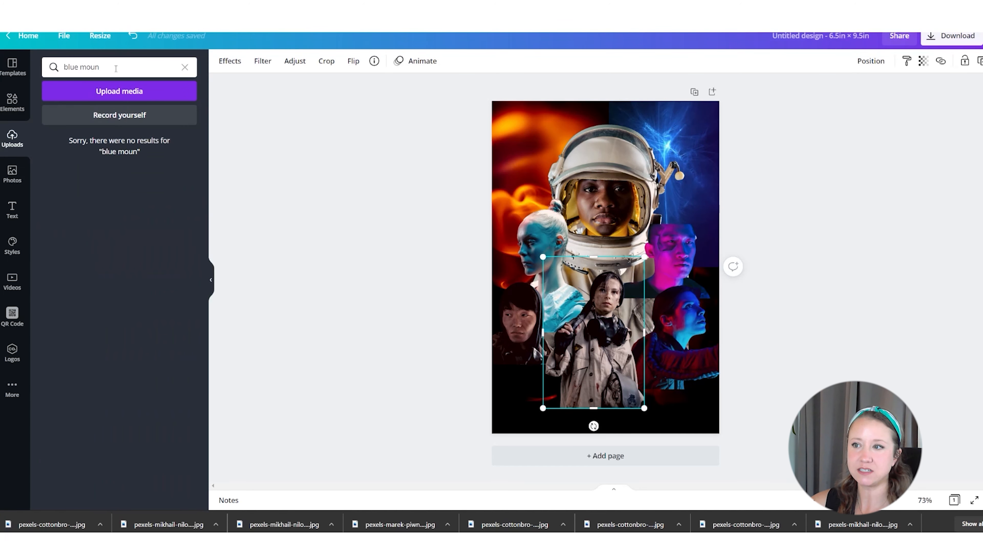
left_click(11, 170)
left_click(98, 67)
type("mountain")
key("Return")
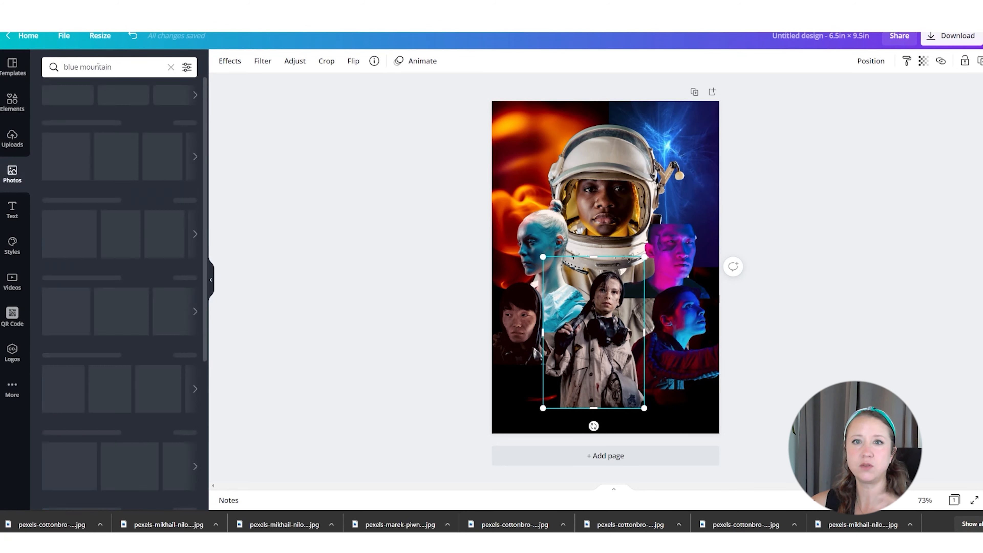
Step: Search the elements for "mountain", and browse the mountain graphics and the "blue mountain" photos for a suitable image
left_click(12, 103)
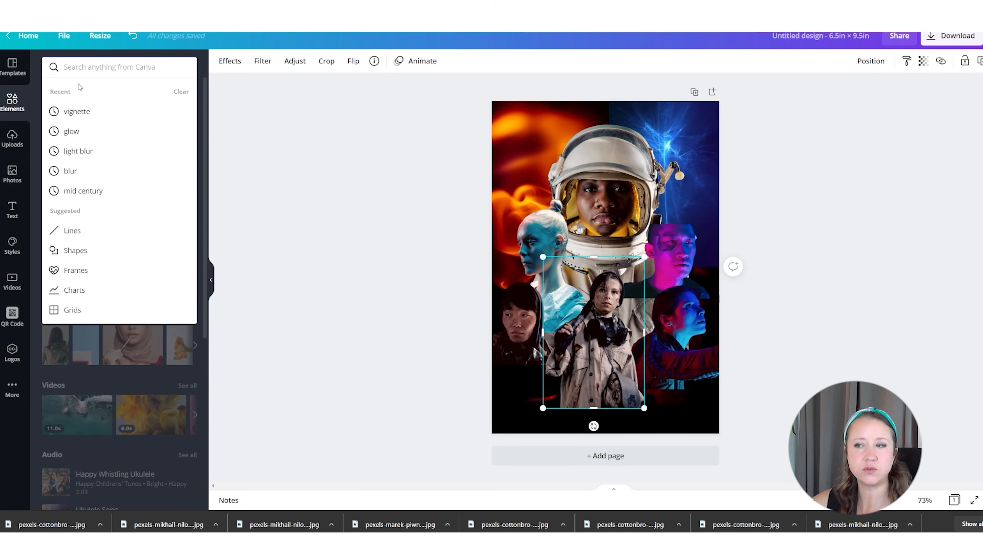
type("mountain")
key("Return")
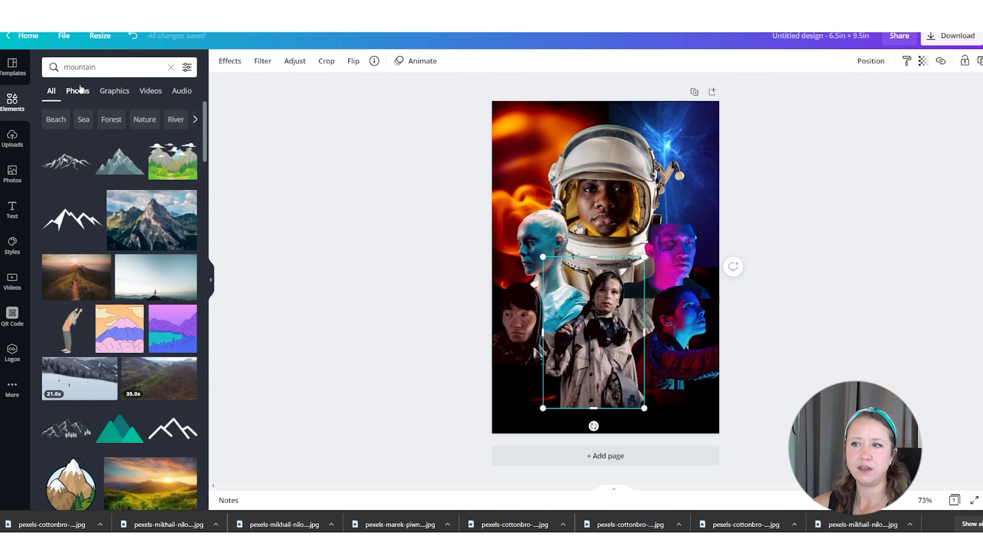
left_click(113, 91)
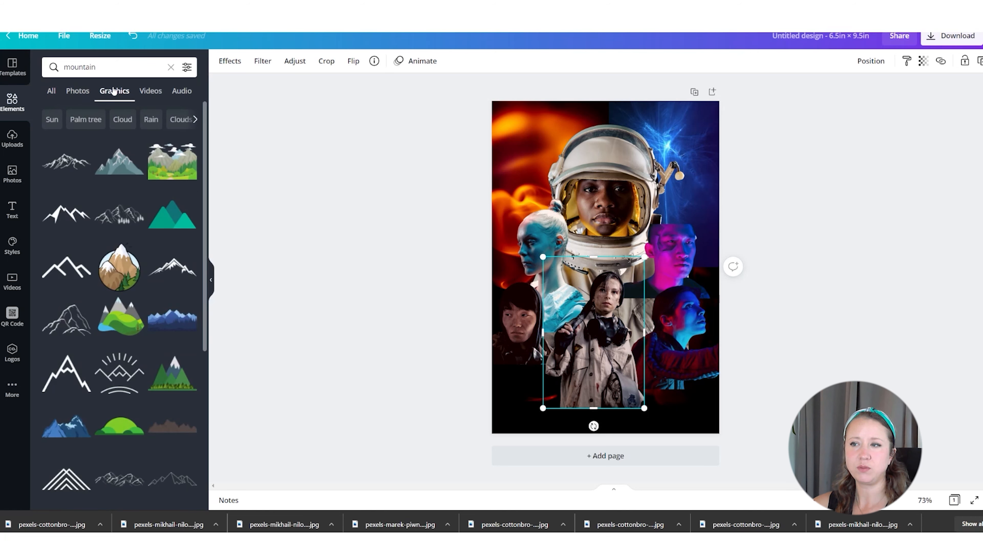
scroll(113, 211, "down", 10)
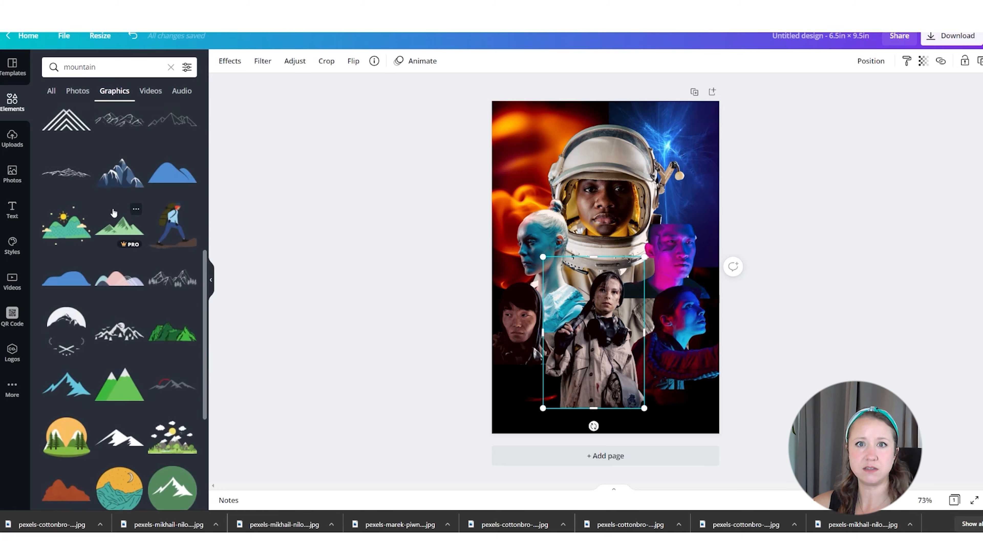
scroll(112, 210, "down", 5)
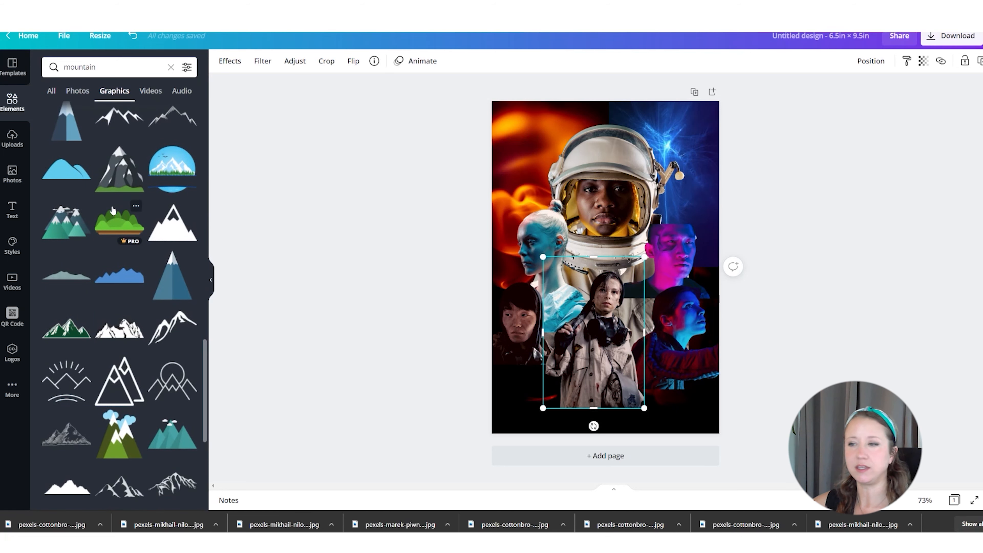
left_click(78, 90)
scroll(96, 207, "down", 10)
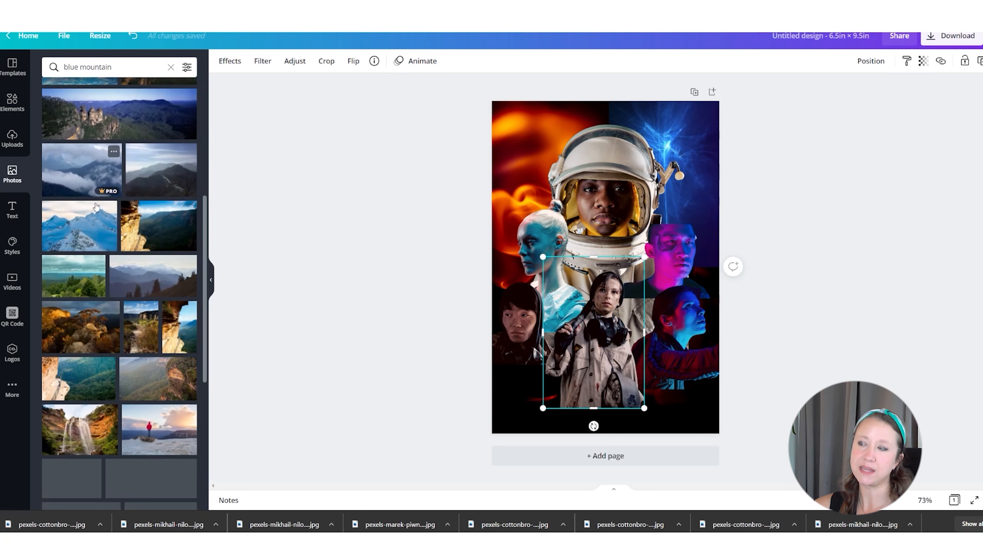
Step: Search the photo library for "mars"
left_click(112, 67)
type("mars")
key("Return")
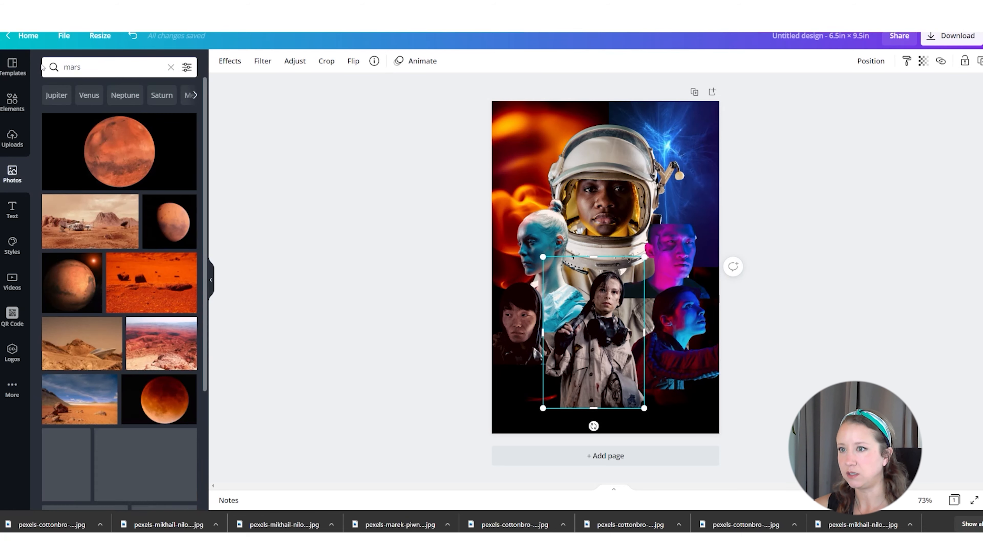
Step: Try a partly shadowed Mars photo with its background removed, rotated over the flame side of the poster
left_click(171, 228)
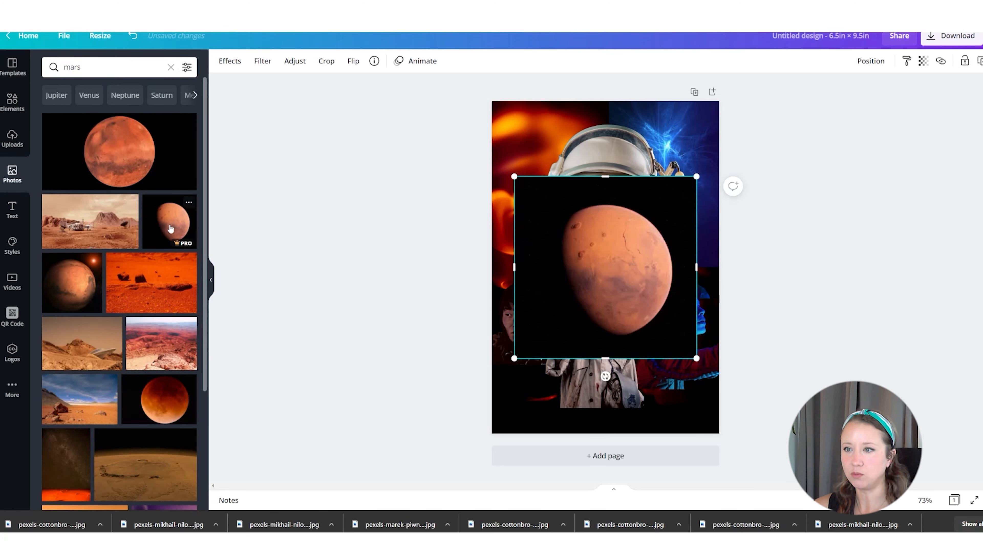
left_click(235, 66)
left_click(151, 116)
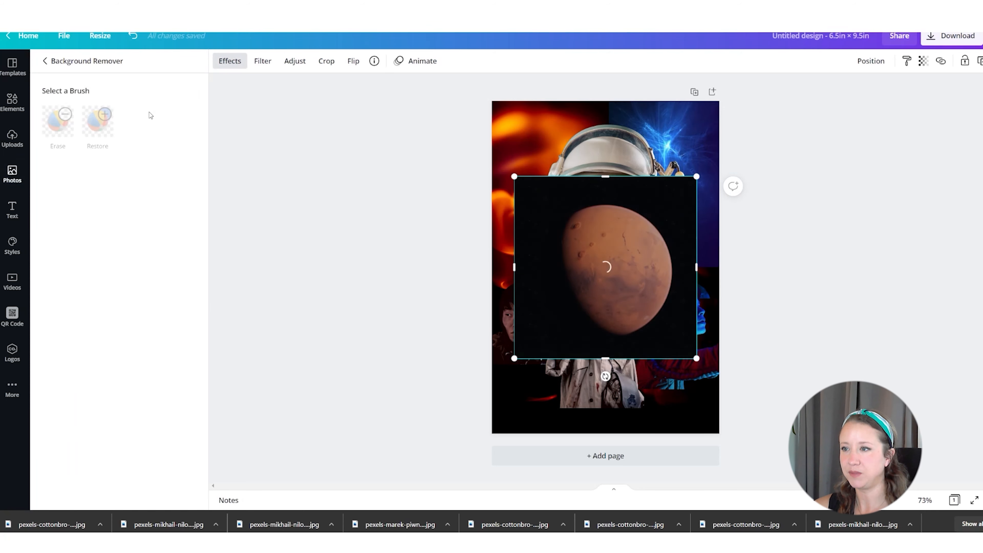
left_click_drag(561, 269, 539, 208)
left_click_drag(523, 293, 560, 146)
left_click_drag(558, 147, 597, 146)
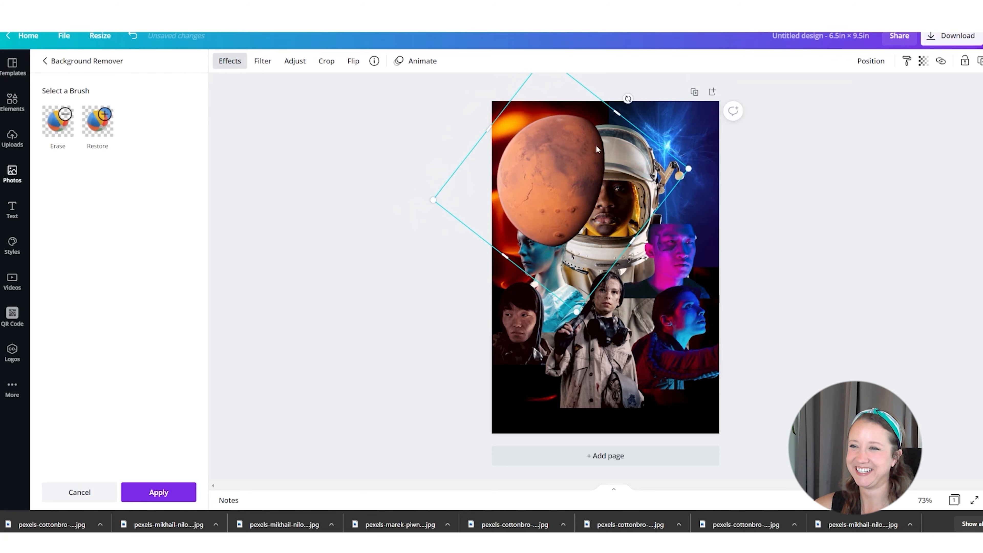
Step: Try layering the partly shadowed Mars behind the astronaut and the pale woman, and delete it
left_click(869, 63)
left_click(828, 94)
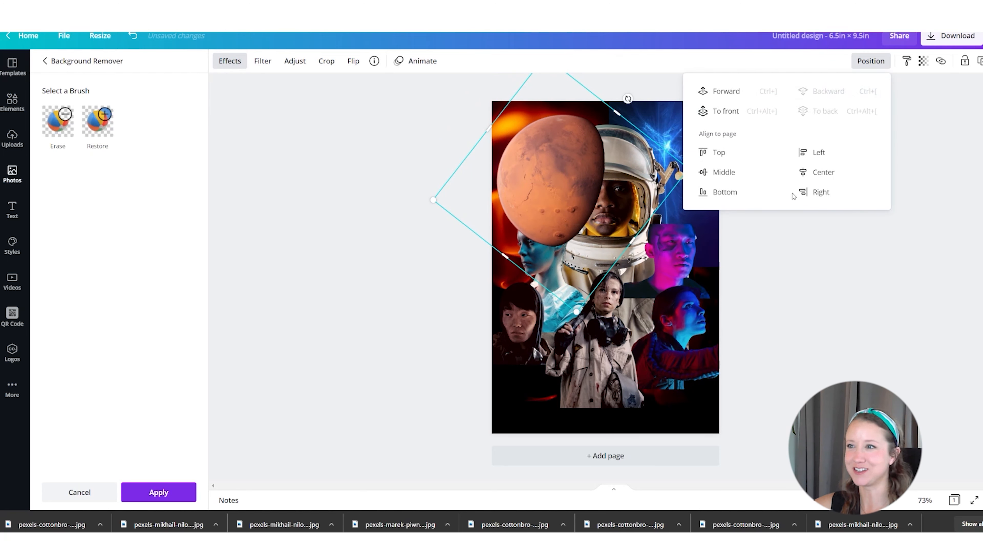
left_click(781, 242)
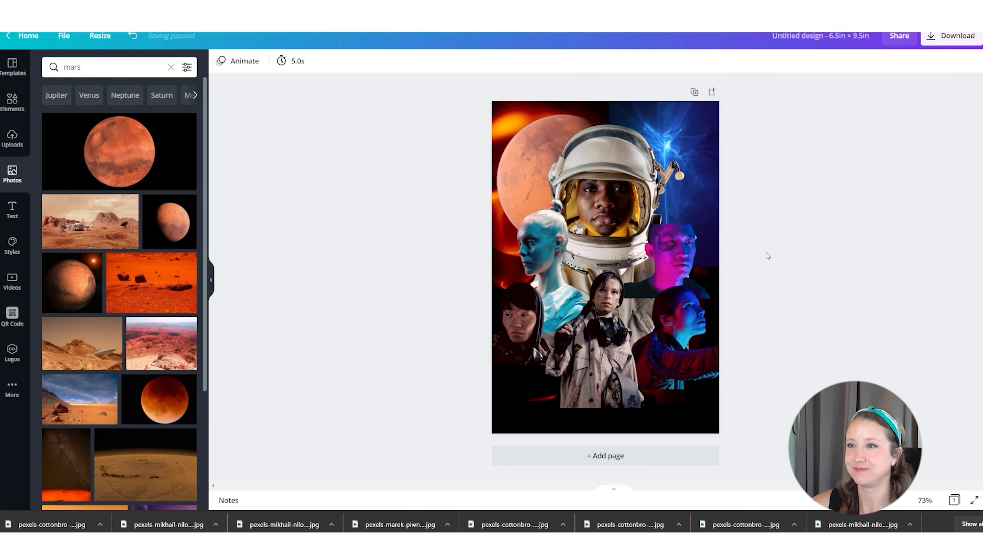
left_click_drag(511, 162, 540, 159)
key("Delete")
Step: Add the dark red full moon photo from the Mars results and remove its background
left_click(165, 399)
left_click(230, 61)
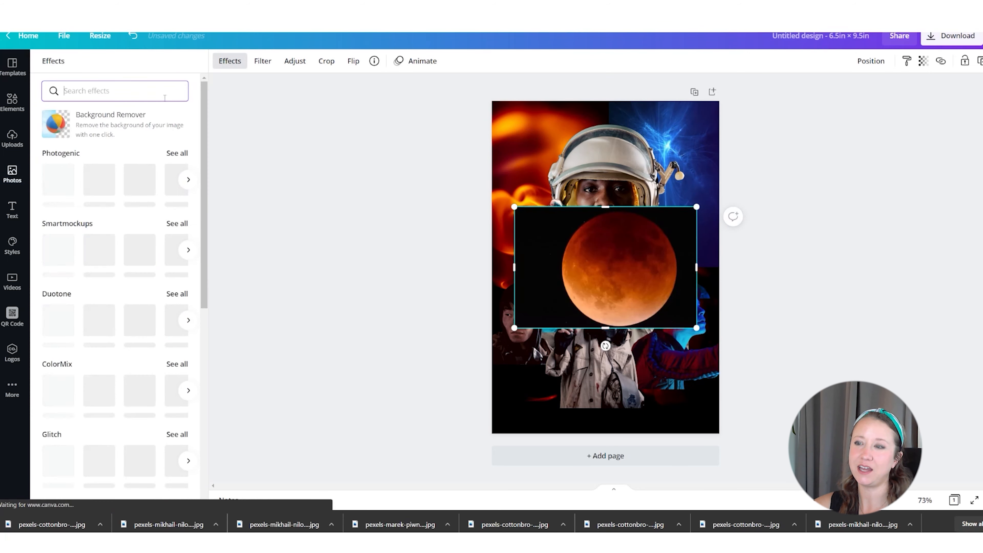
left_click(154, 131)
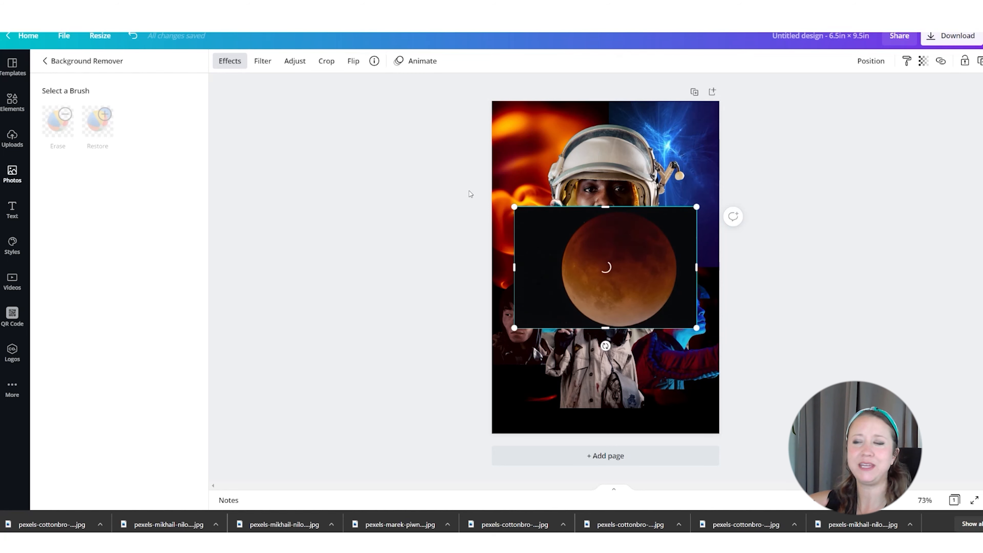
Step: Crop the red moon to its left half, enlarge it over the flame side, and apply the background removal
left_click_drag(701, 266, 579, 267)
left_click_drag(560, 302, 610, 298)
left_click(157, 492)
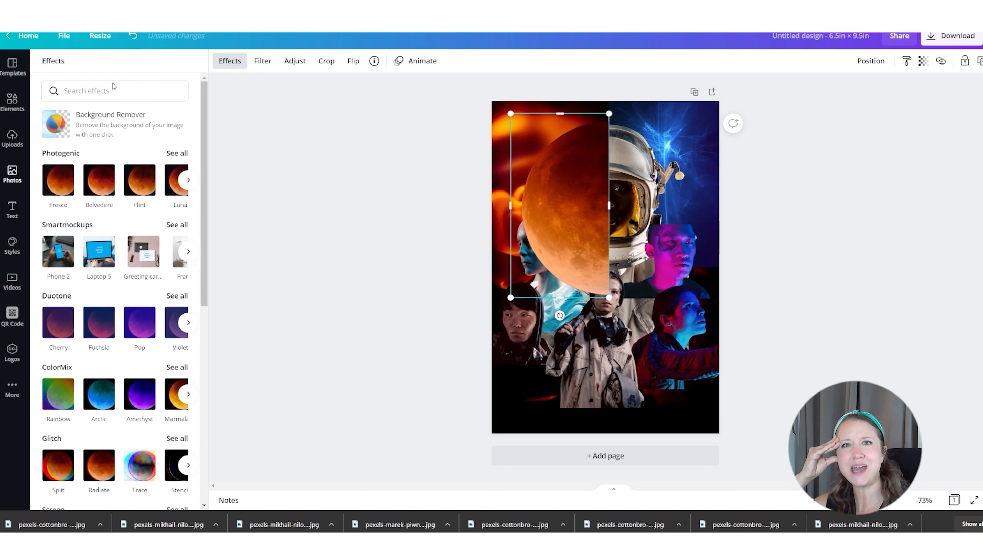
Step: Search the photo library for "moon" and add a grey full moon cutout to the poster
left_click(12, 174)
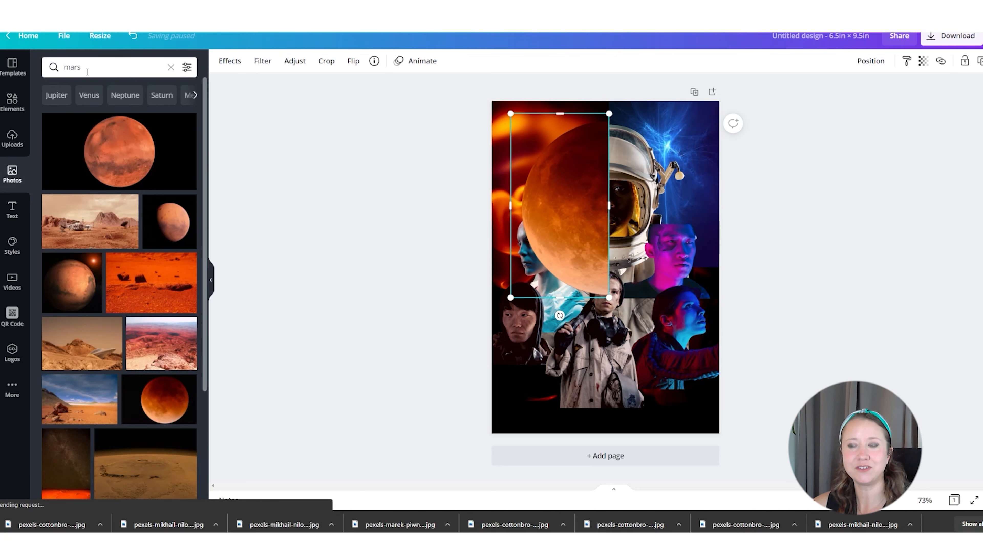
double_click(75, 68)
type("moon")
key("Return")
left_click(71, 148)
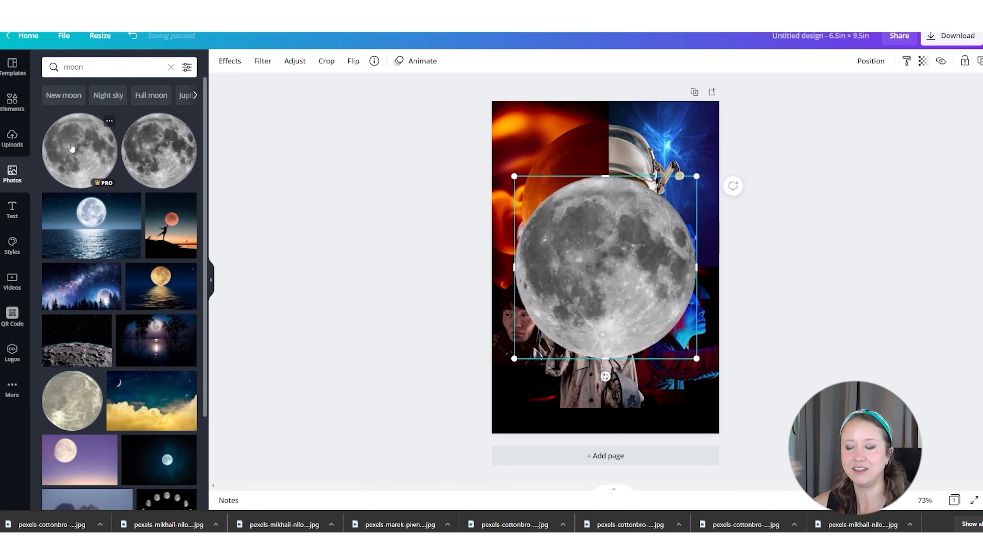
Step: Try the Solar, The blues, Retro and Cali filters on the grey moon, and reset its filter to None
left_click(263, 60)
left_click(99, 145)
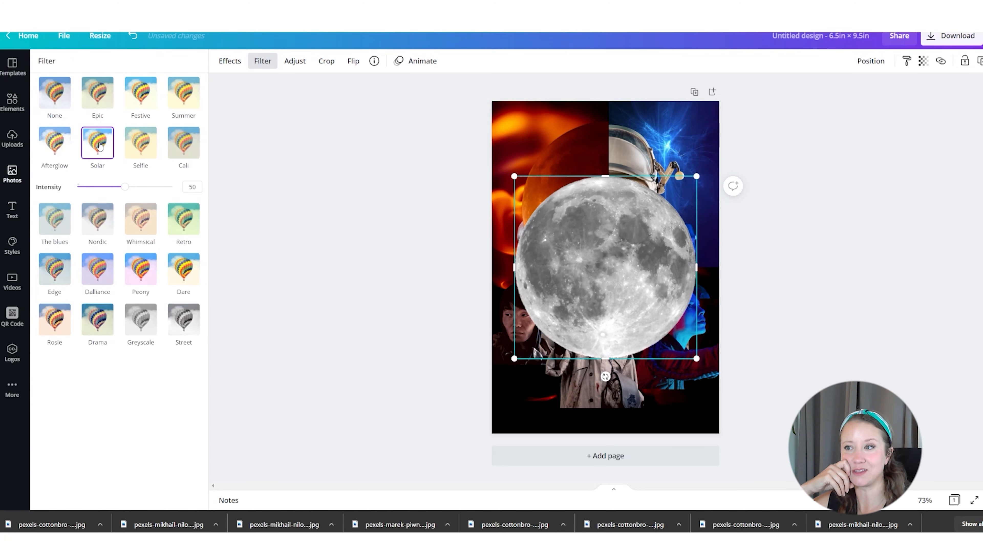
left_click(56, 223)
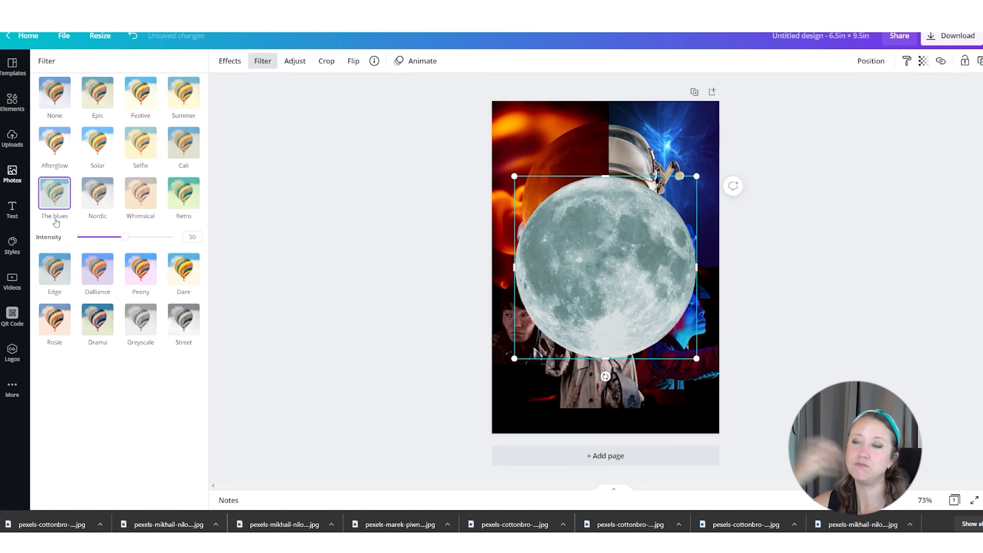
left_click(183, 199)
left_click(179, 155)
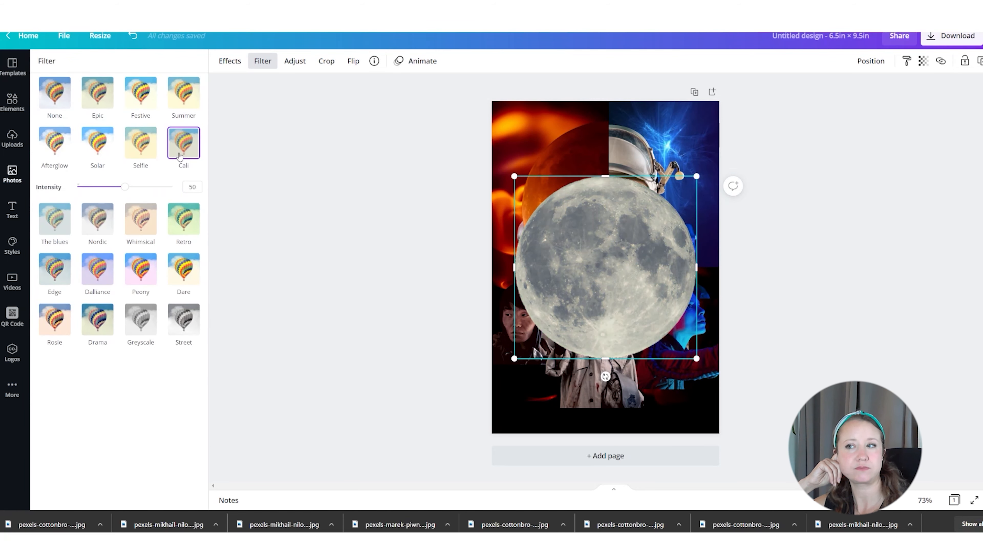
left_click(60, 101)
left_click(54, 192)
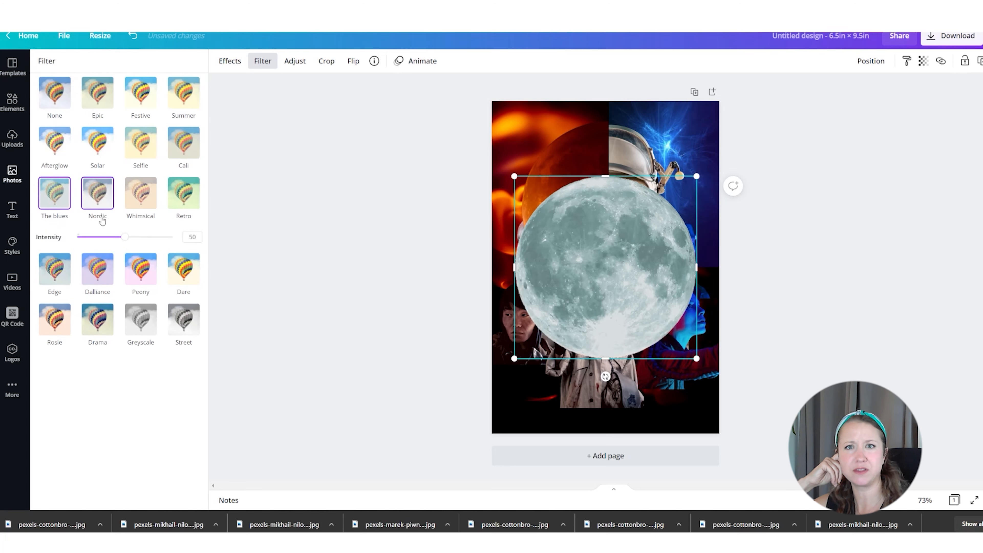
left_click(186, 194)
left_click(56, 97)
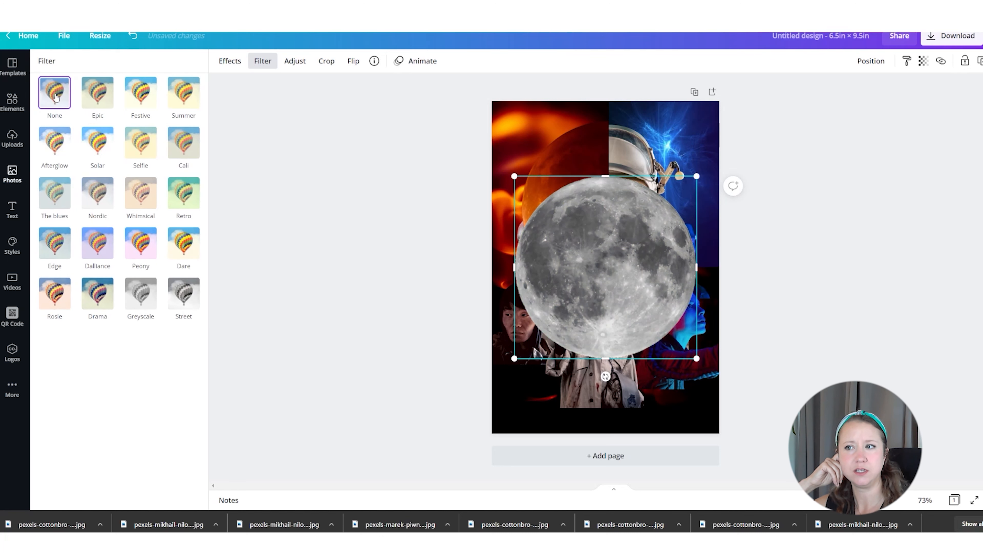
Step: Turn the grey moon blue by setting its X-Process to -24 and its tint to 61
left_click(293, 64)
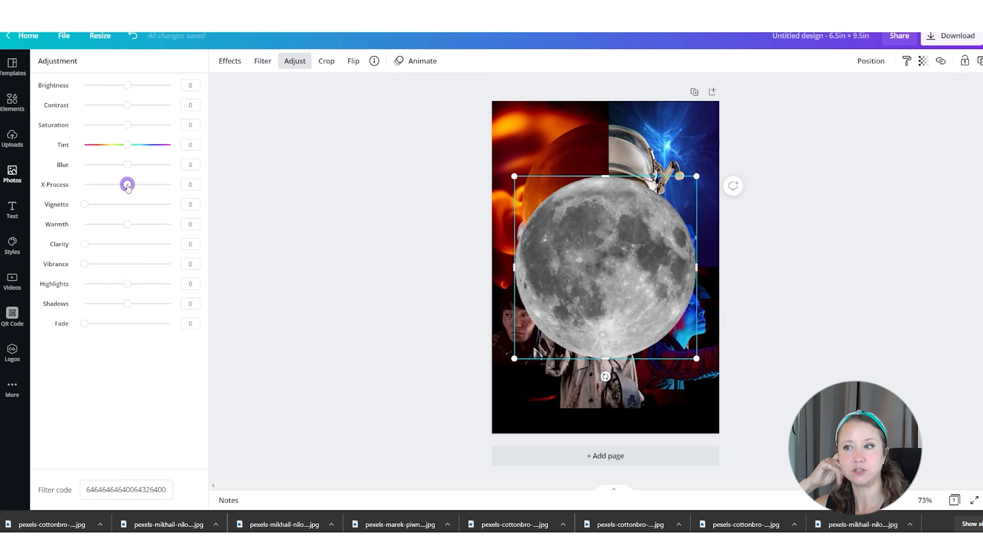
mouse_move(127, 187)
left_mouse_down()
mouse_move(140, 187)
mouse_move(111, 192)
left_mouse_up()
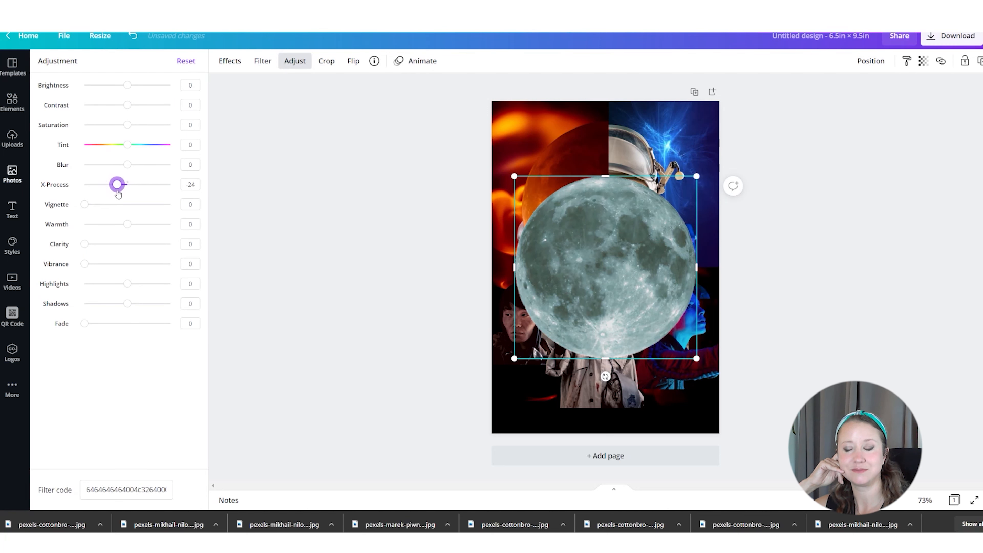
left_click_drag(128, 150, 154, 144)
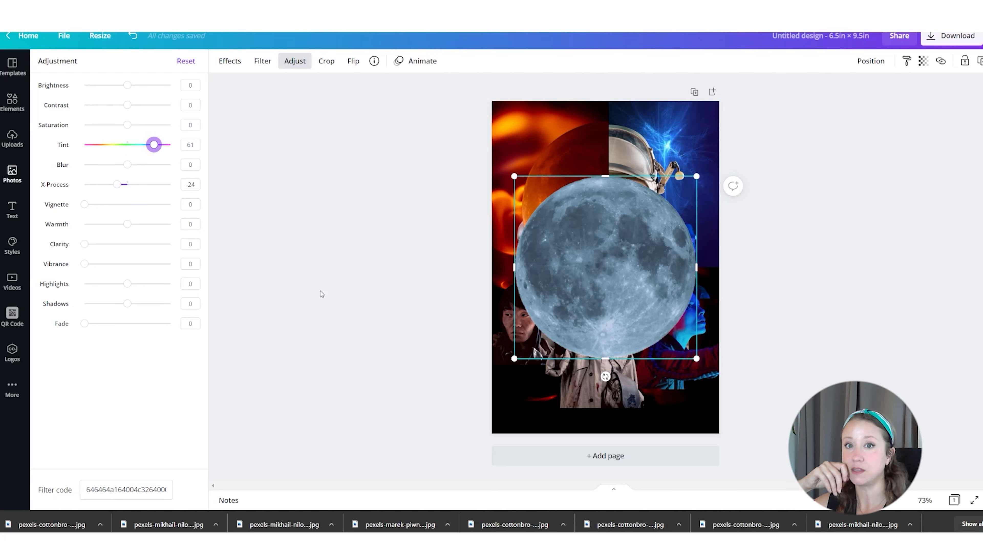
Step: Crop the blue moon to its right half and fit it against the red half to form one two-colored moon
left_click_drag(515, 267, 646, 232)
left_click_drag(699, 302, 694, 294)
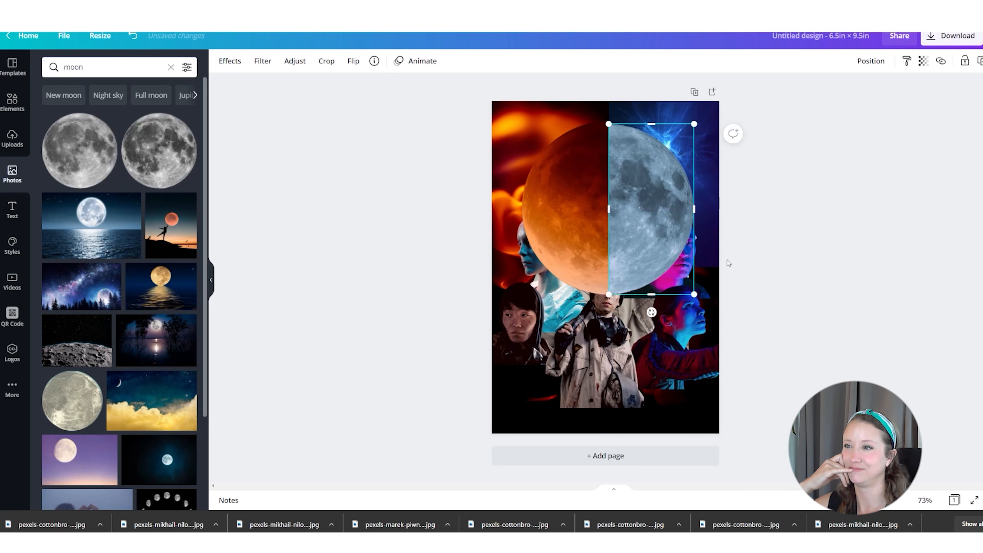
left_click(583, 227, "shift")
left_click_drag(622, 228, 620, 221)
left_click(792, 147)
left_click_drag(656, 174, 656, 172)
left_click_drag(689, 281, 691, 284)
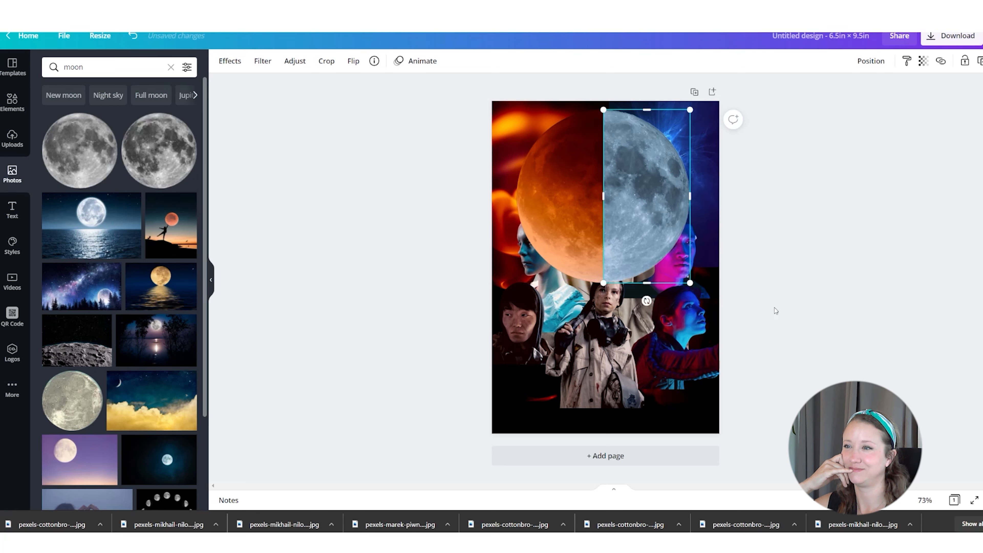
Step: Group the red and blue moon halves and send the group backward behind all the portraits
left_click(568, 193, "shift")
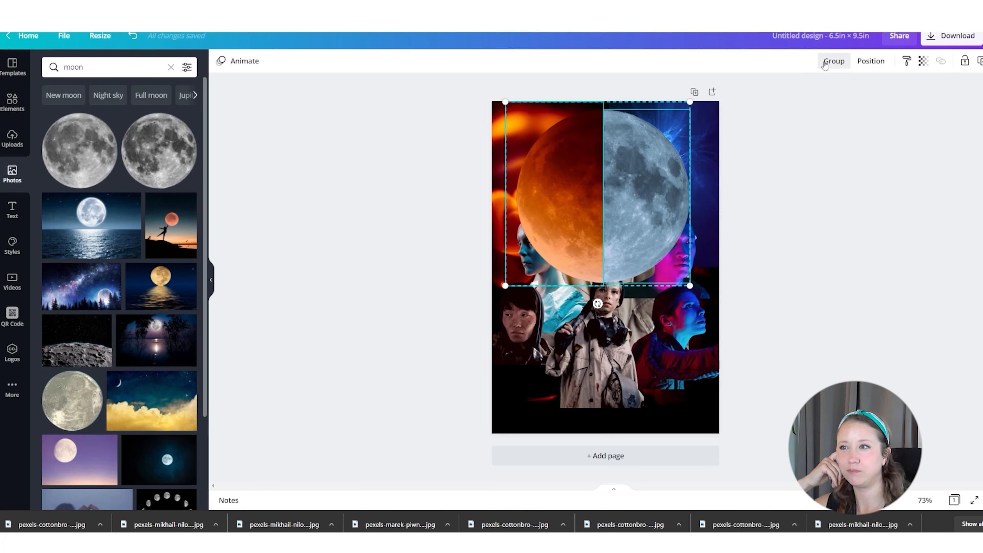
left_click(834, 61)
left_click(871, 61)
left_click(829, 91)
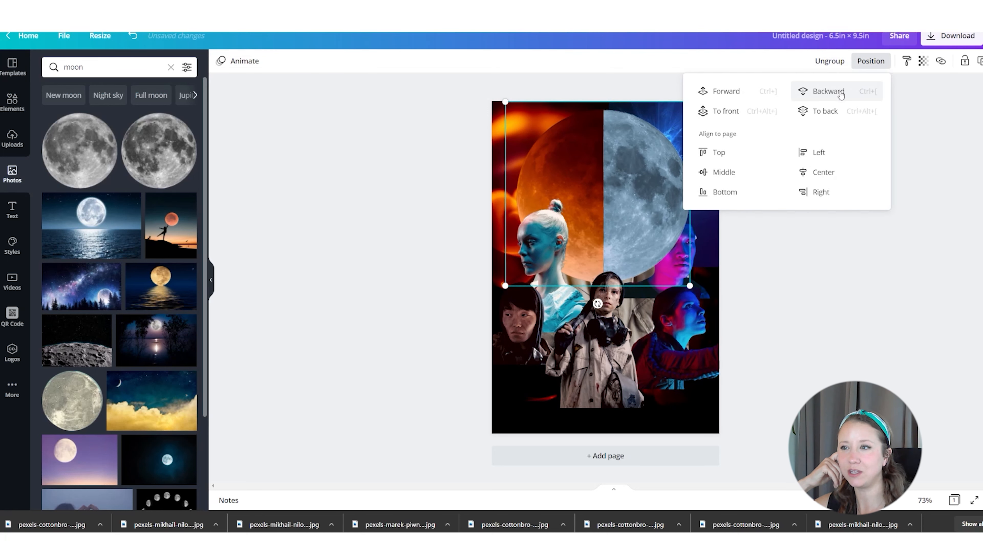
left_click(811, 93)
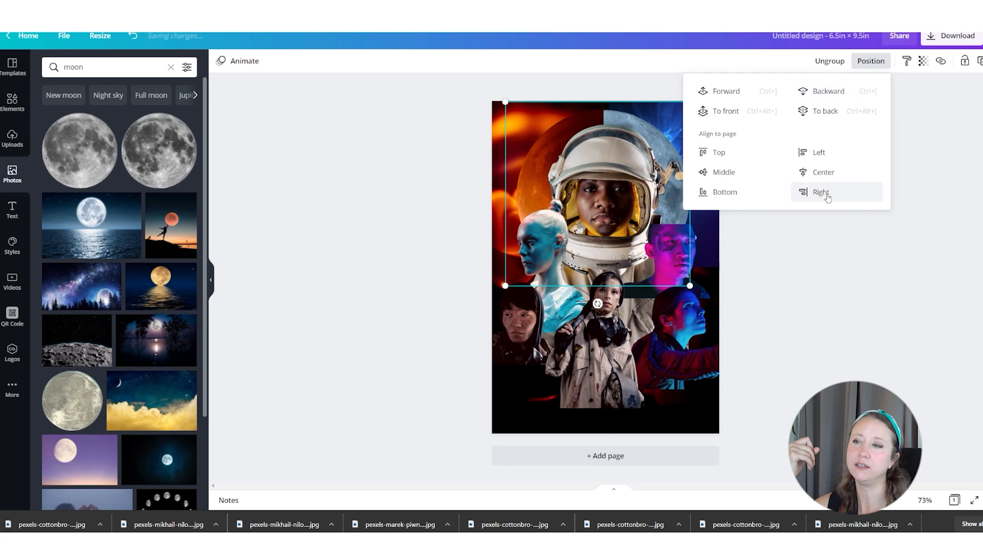
Step: Enlarge the grouped moon to about 6 in wide and center it behind the astronaut's helmet and shoulders
left_click(821, 192)
left_click_drag(698, 108, 674, 127)
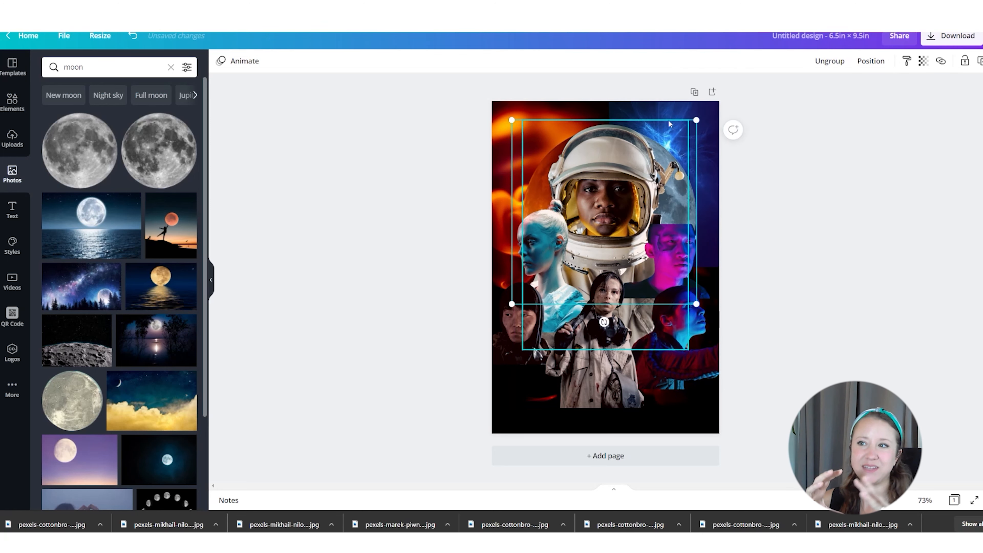
left_click_drag(511, 306, 496, 321)
left_click_drag(698, 122, 718, 108)
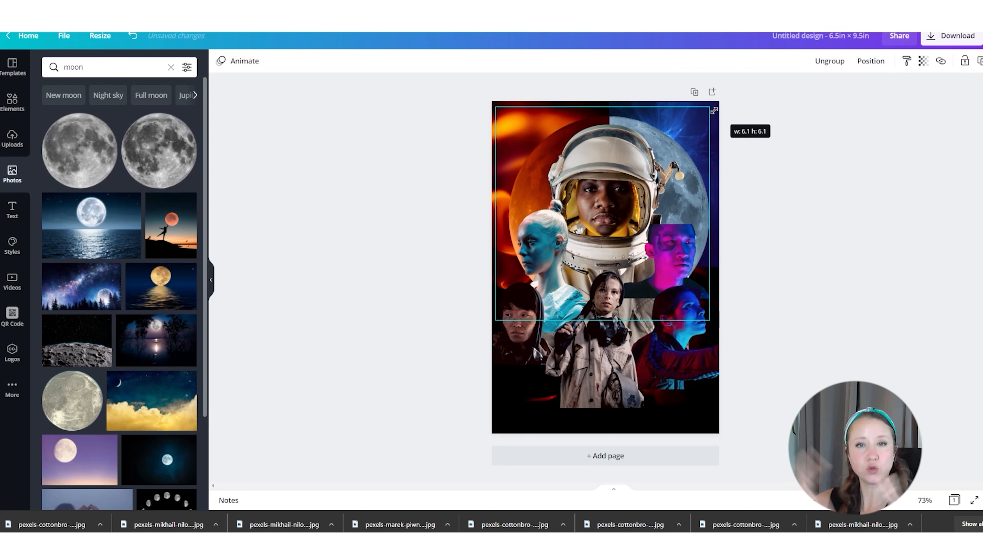
mouse_move(709, 323)
left_mouse_down()
mouse_move(718, 334)
mouse_move(711, 329)
left_mouse_up()
left_click_drag(690, 198, 690, 208)
left_click(793, 265)
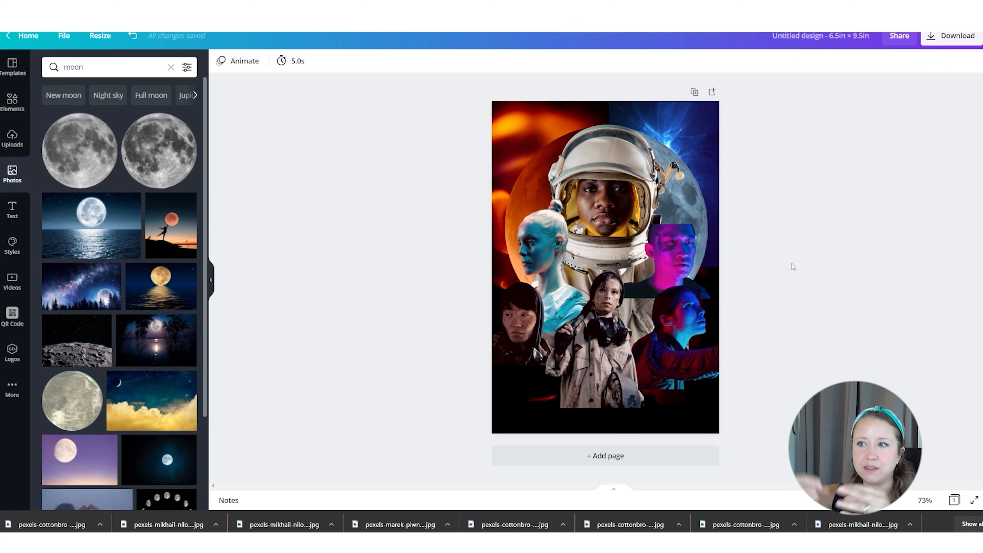
Step: Search the photo library for "light flare"
left_click(95, 70)
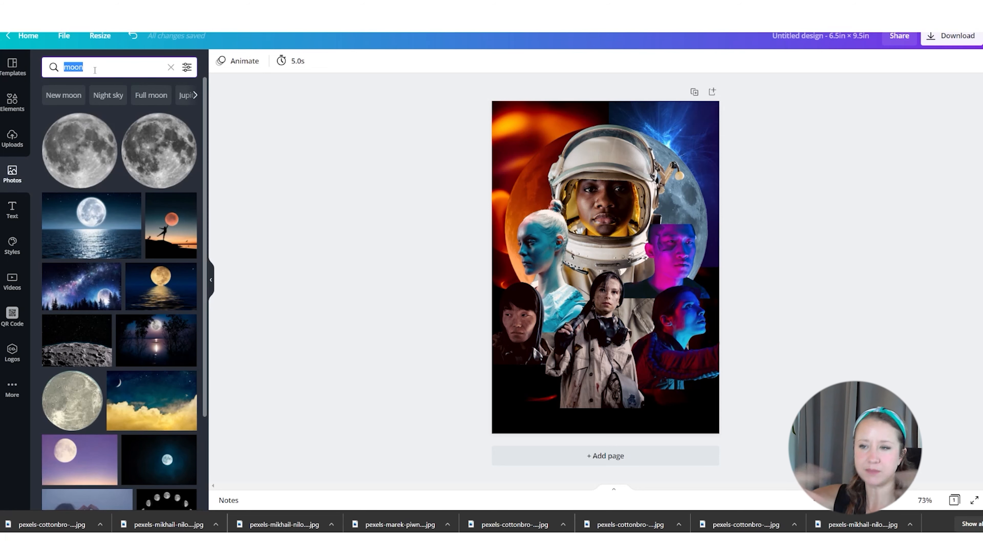
type("light flare")
key("Return")
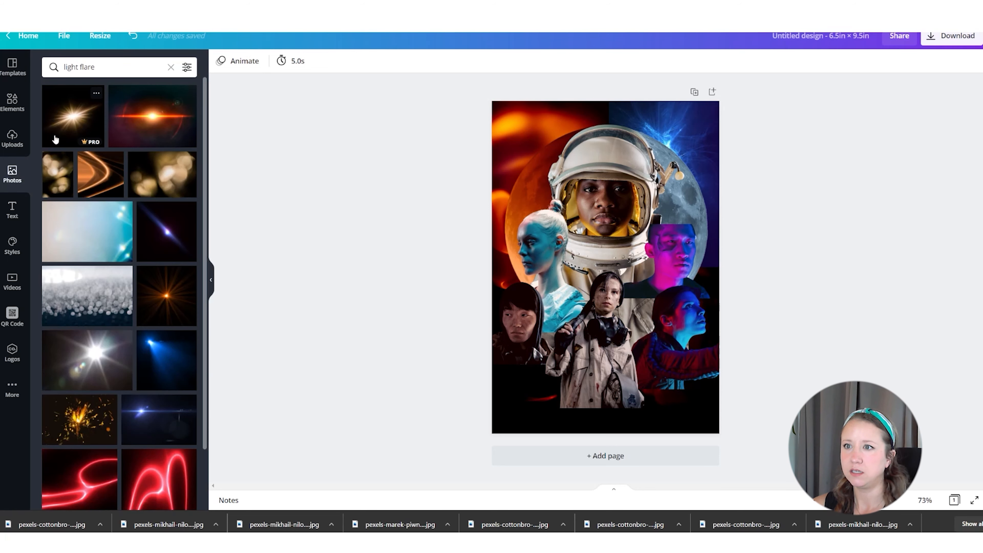
Step: Add the warm starburst flare photo to the poster and remove its background
left_click(73, 116)
left_click(229, 61)
left_click(88, 122)
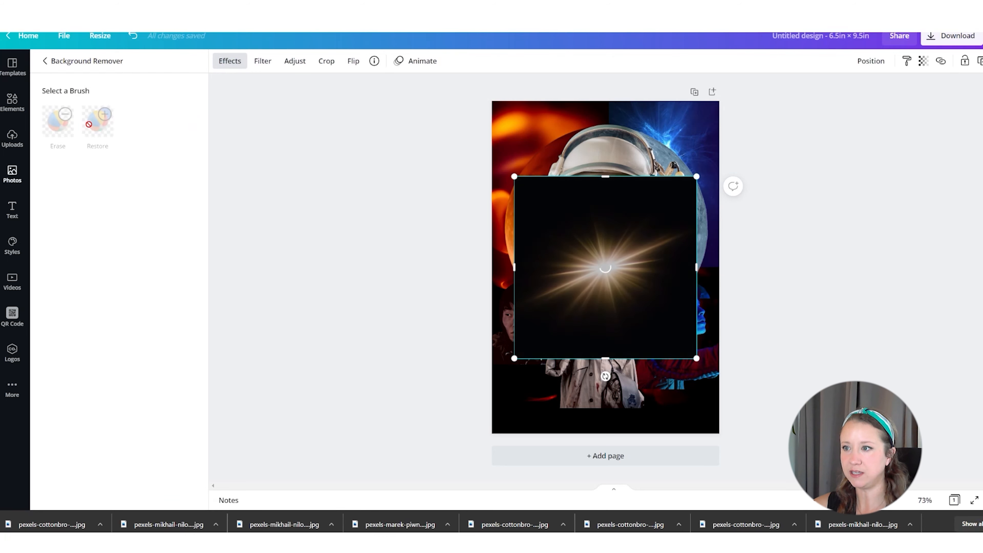
left_click(263, 60)
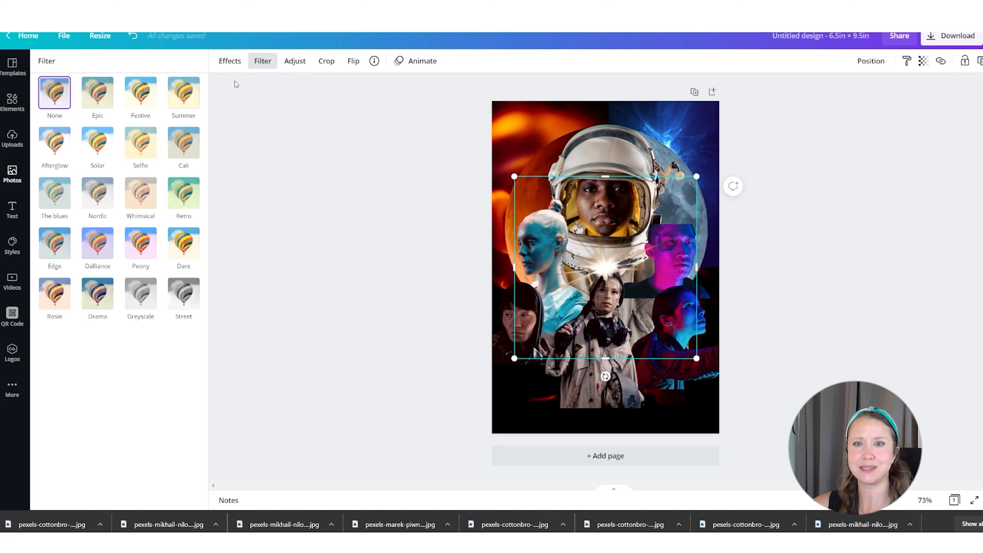
Step: Adjust the flare to brightness 66, contrast 100, saturation -100, tint 15, blur 5 and warmth -19
left_click(295, 61)
left_click_drag(127, 184, 163, 185)
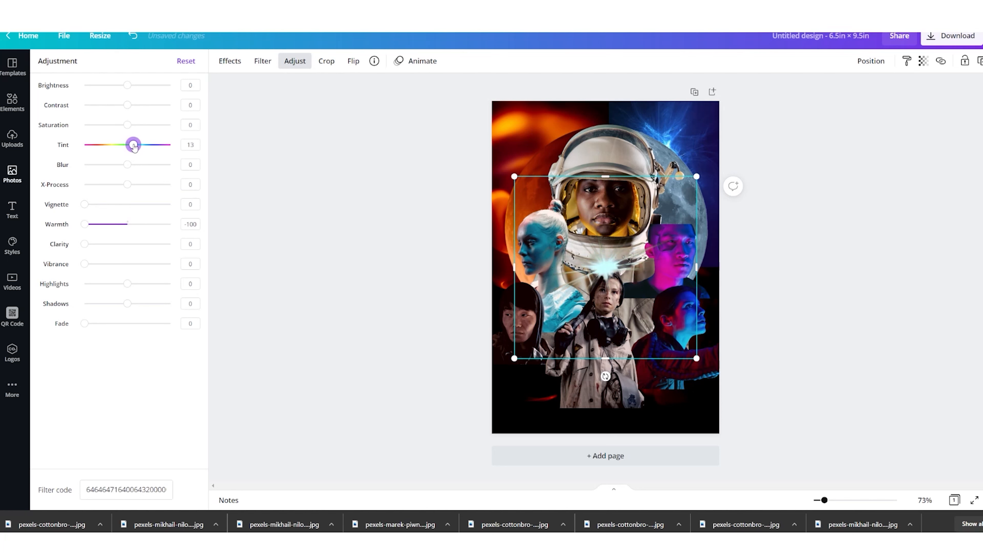
left_click_drag(128, 85, 215, 110)
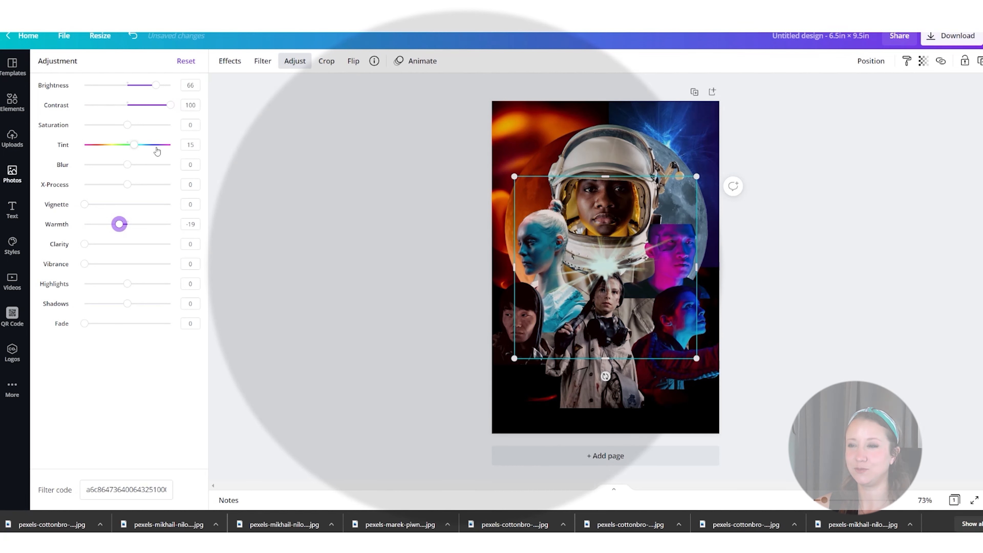
left_click_drag(127, 125, 46, 129)
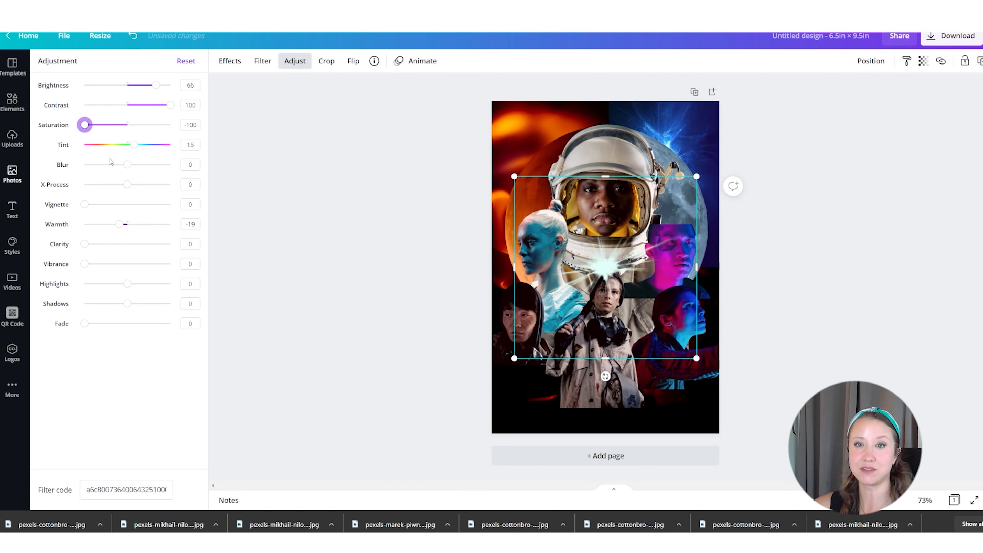
left_click_drag(121, 171, 131, 172)
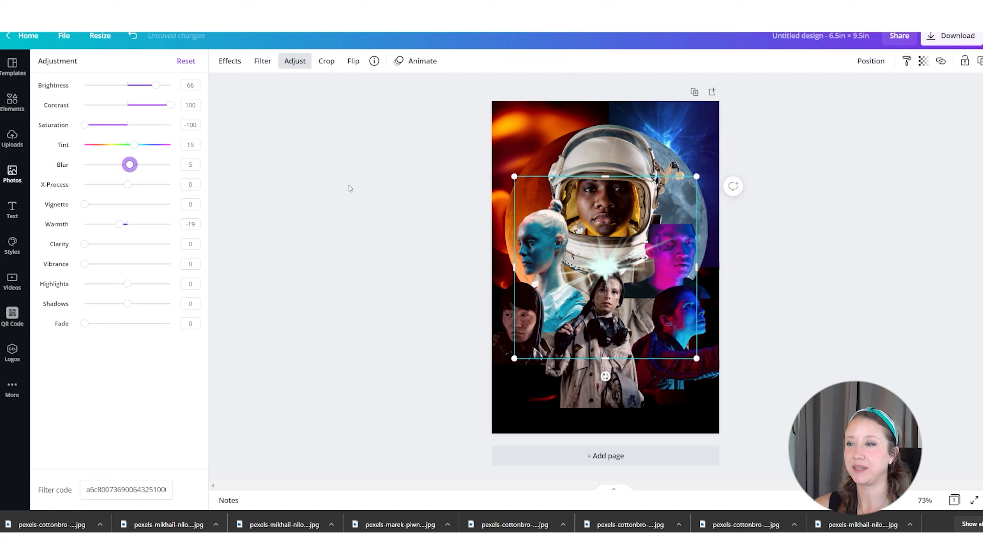
Step: Enlarge and rotate the flare, and place its bright center beside the astronaut's helmet, just above the purple-lit man
left_click_drag(698, 179, 741, 134)
left_click_drag(628, 376, 600, 347)
left_click_drag(622, 254, 664, 220)
left_click_drag(808, 131, 858, 101)
left_click_drag(714, 185, 678, 203)
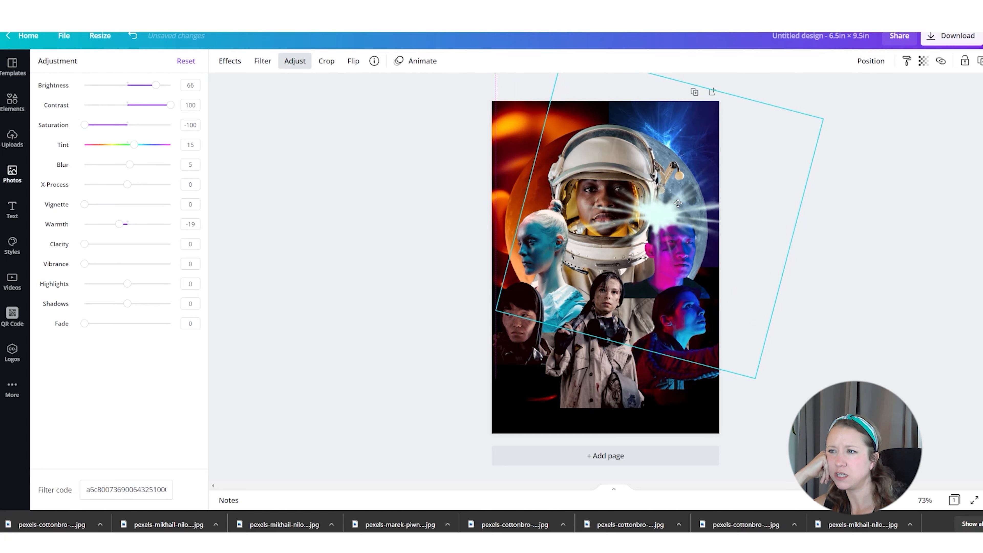
Step: Crop the flare's rays off the astronaut's face and move the flare up slightly beside the helmet
left_click(871, 61)
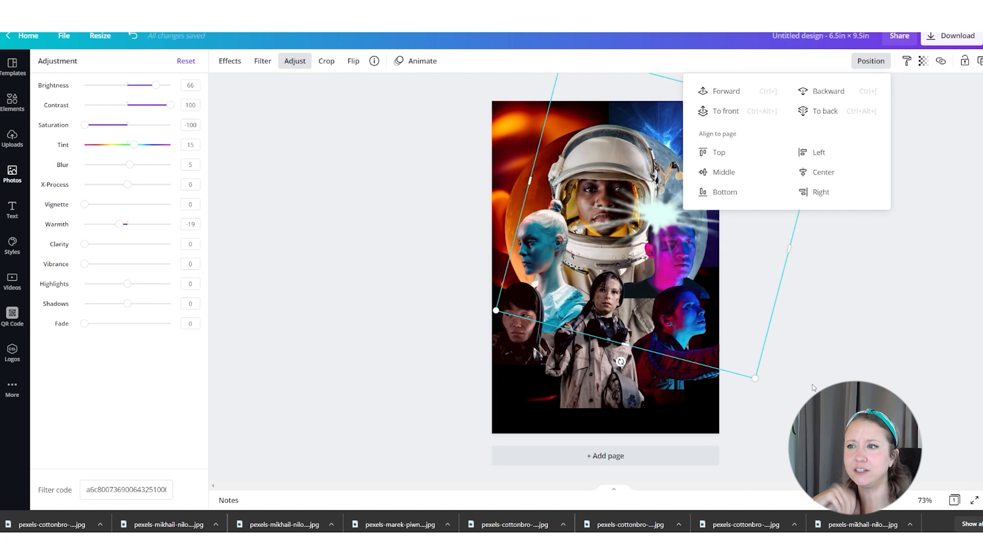
left_click_drag(526, 180, 648, 229)
left_click(813, 243)
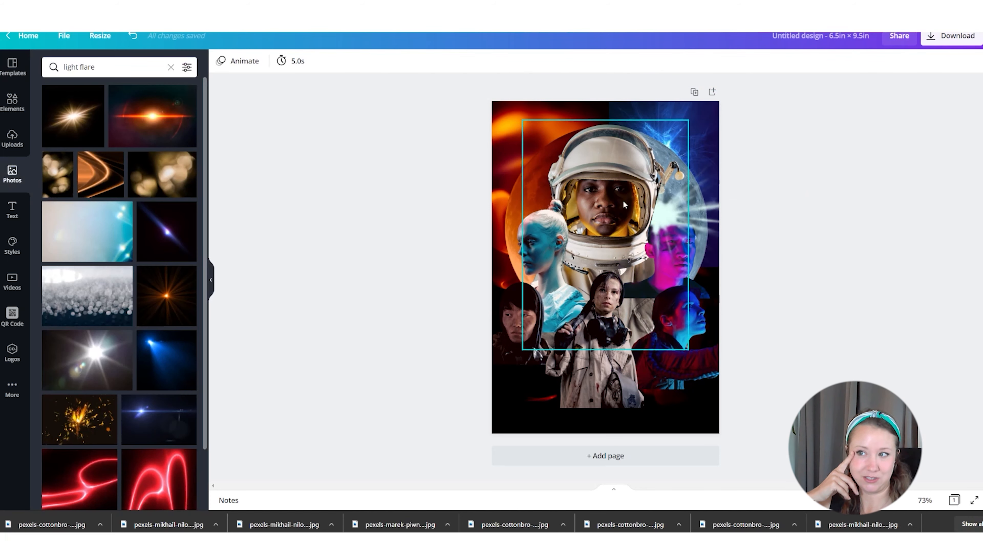
left_click(698, 215)
left_click(869, 62)
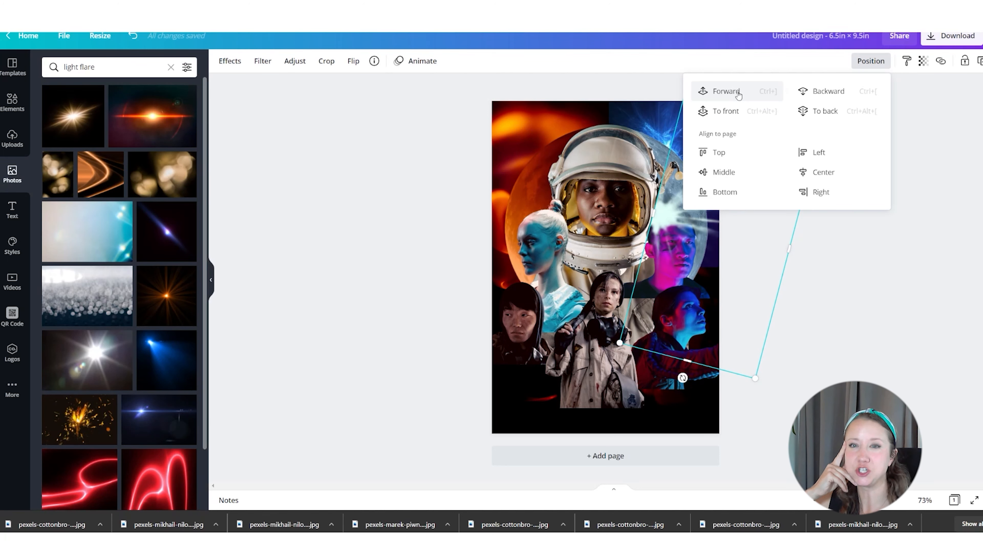
left_click(843, 283)
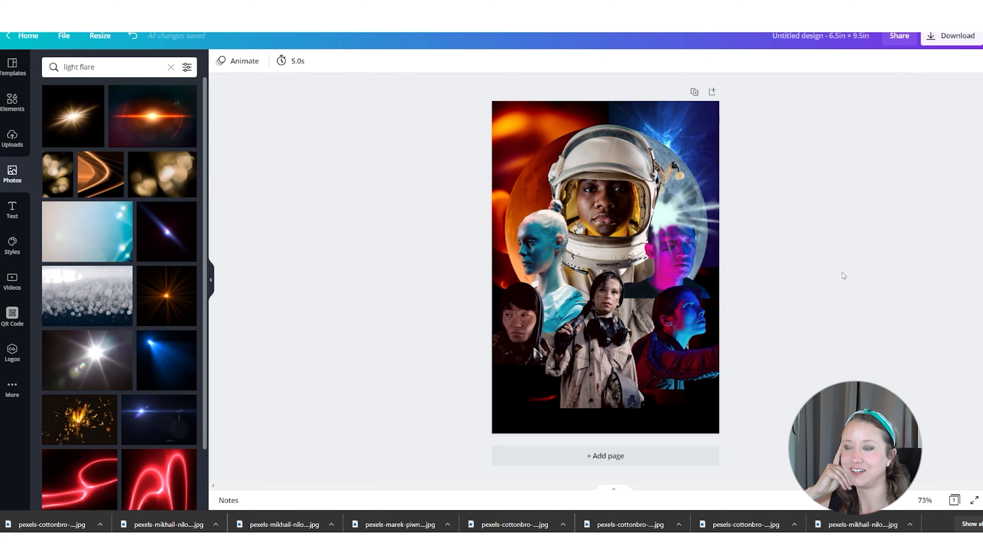
left_click_drag(680, 212, 682, 189)
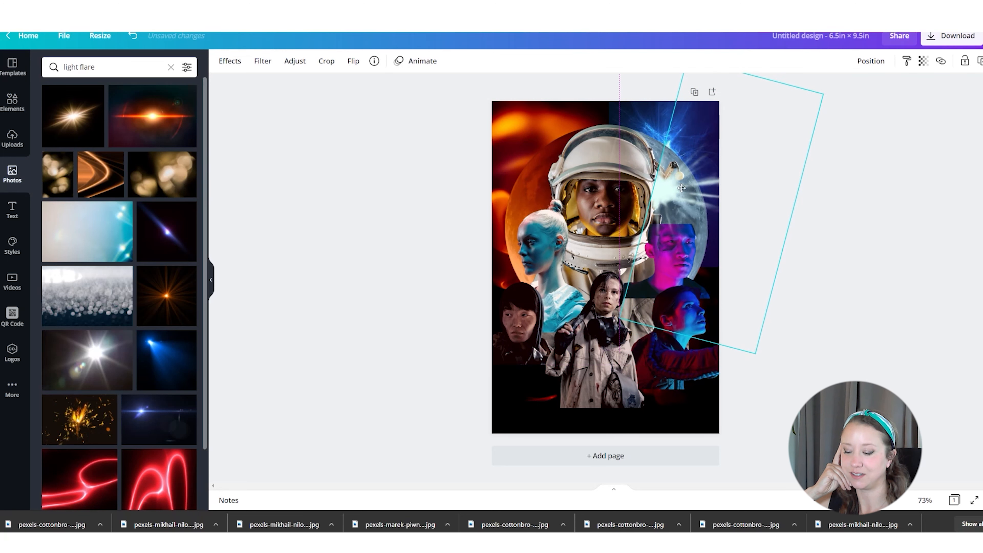
Step: Search the elements library for "blur" and limit the results to graphics
double_click(120, 69)
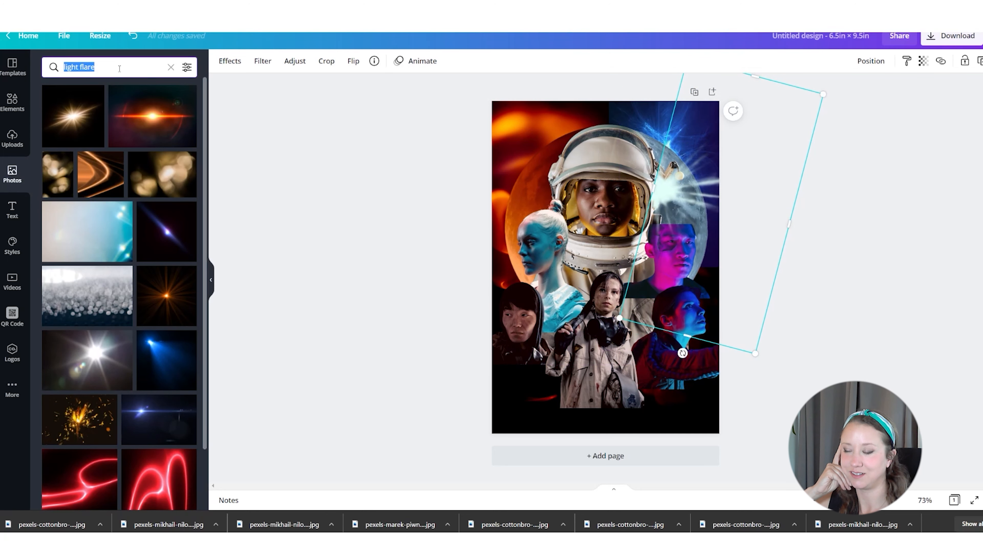
type("blur")
key("Return")
left_click(13, 107)
left_click(87, 69)
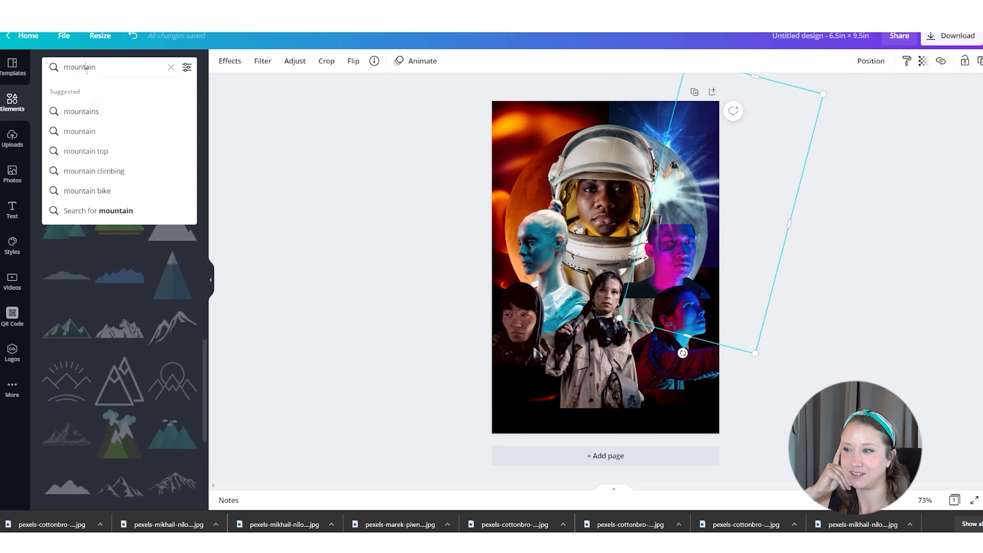
double_click(87, 68)
type("blur")
key("Return")
left_click(115, 92)
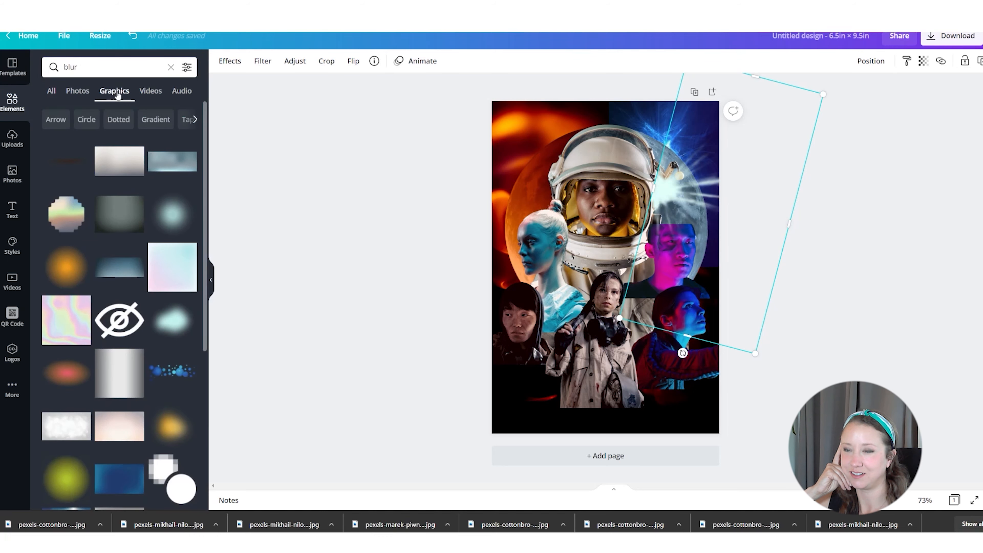
Step: Add the round teal blur graphic and center it over the flare beside the helmet
left_click(166, 216)
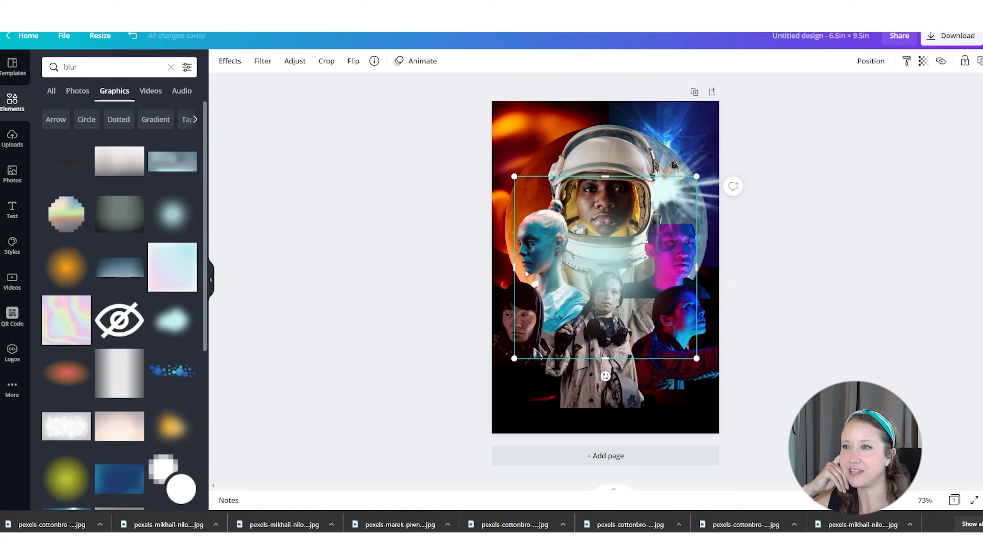
left_click_drag(594, 260, 664, 186)
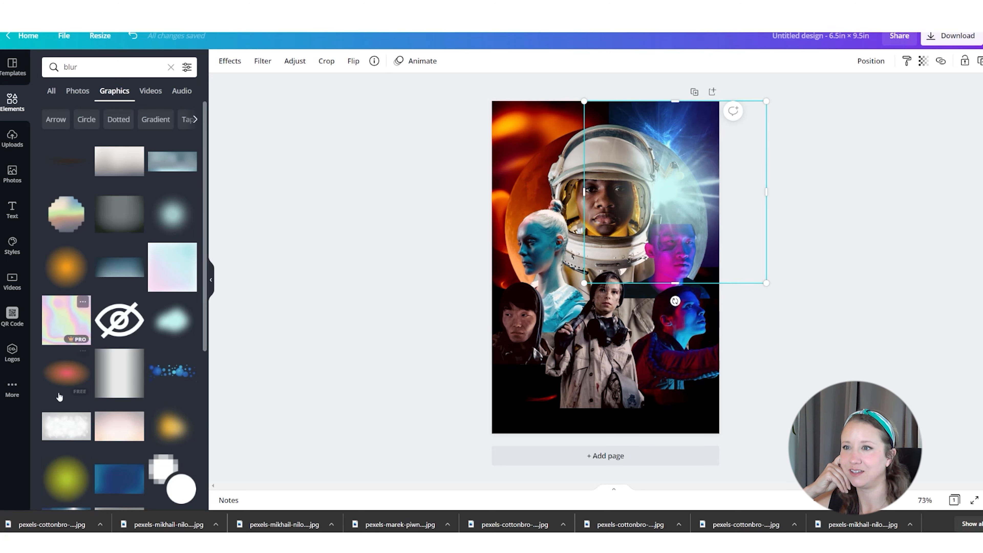
Step: Add the round green blur graphic, recolor all three of its colors white, and place it over the flare's center
scroll(64, 464, "down", 5)
left_click(68, 284)
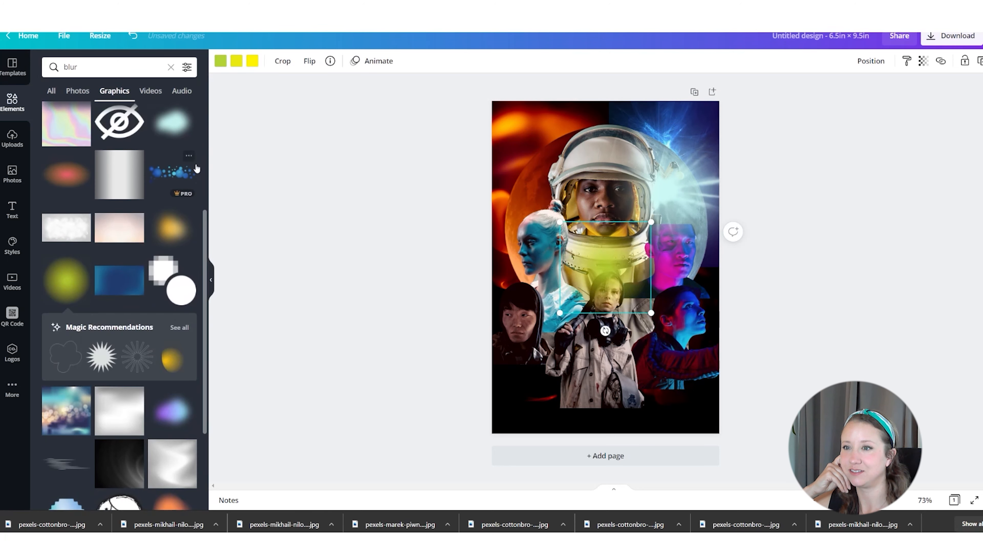
left_click(220, 64)
left_click(181, 288)
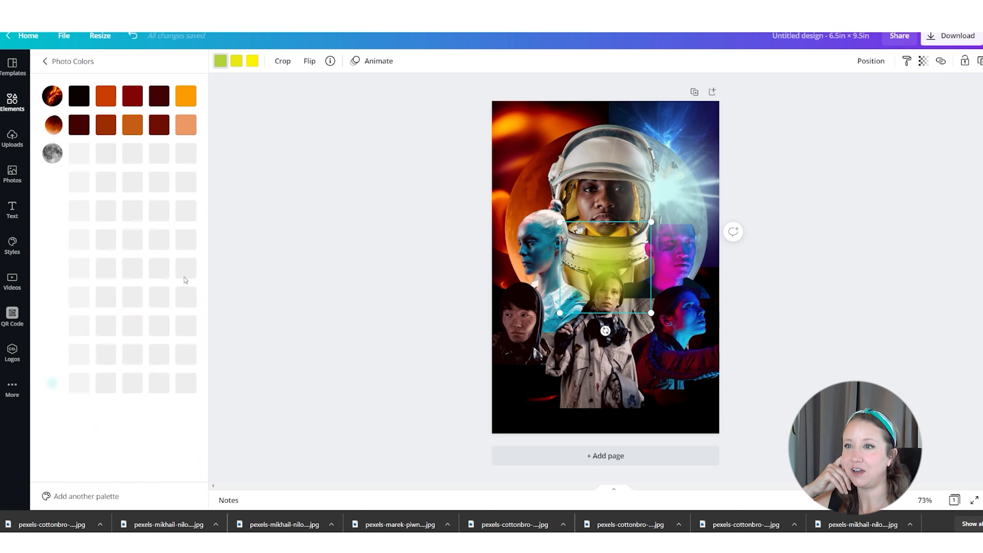
left_click(158, 240)
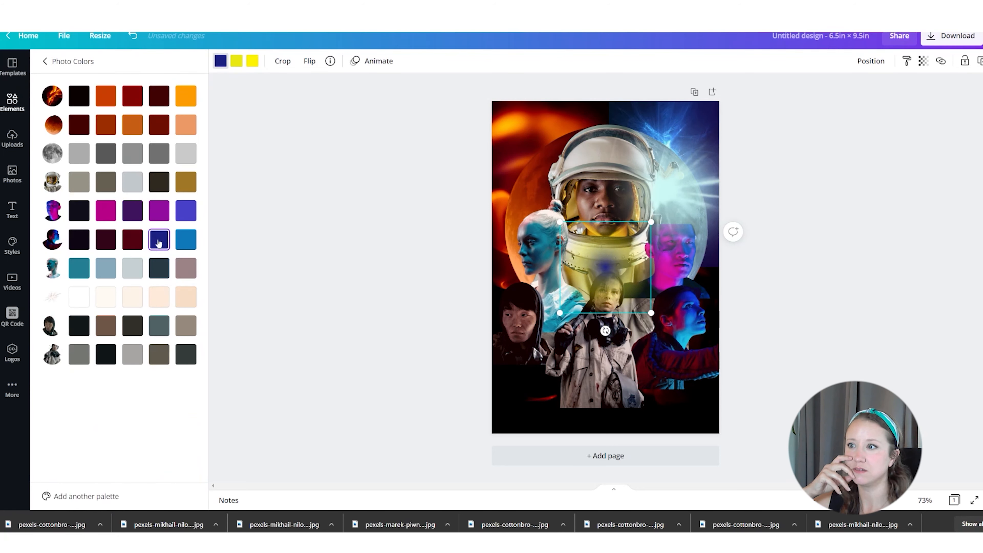
left_click(186, 240)
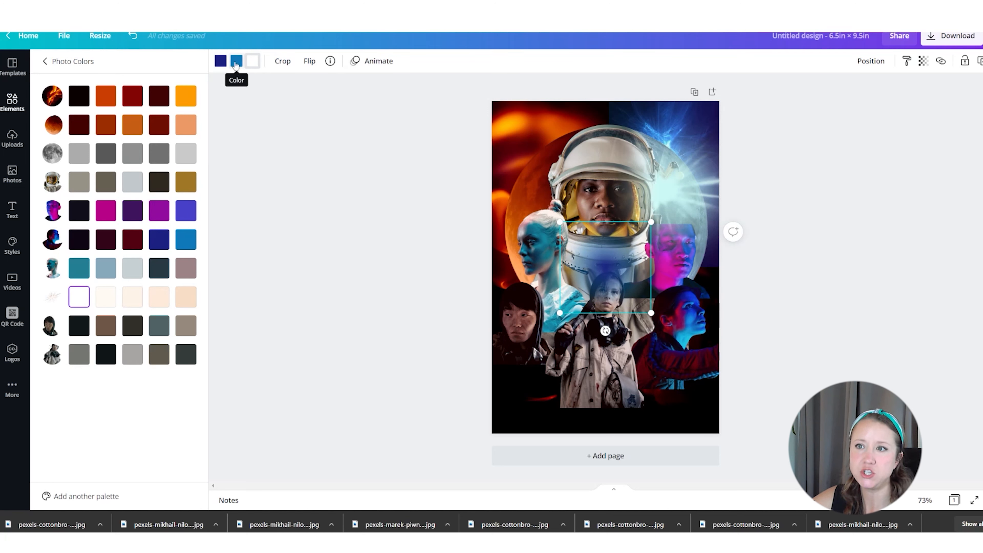
right_click(79, 291)
left_click(79, 297)
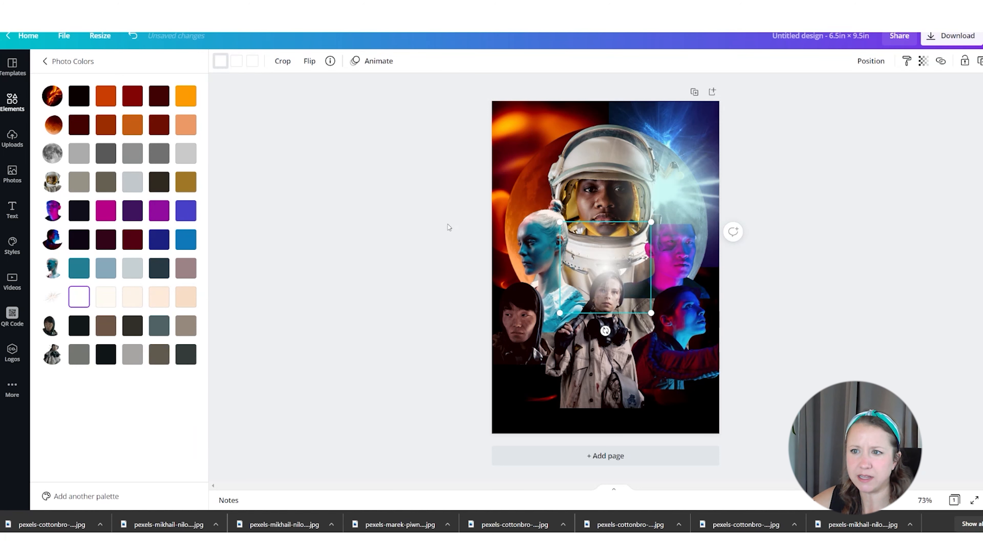
left_click_drag(598, 266, 665, 191)
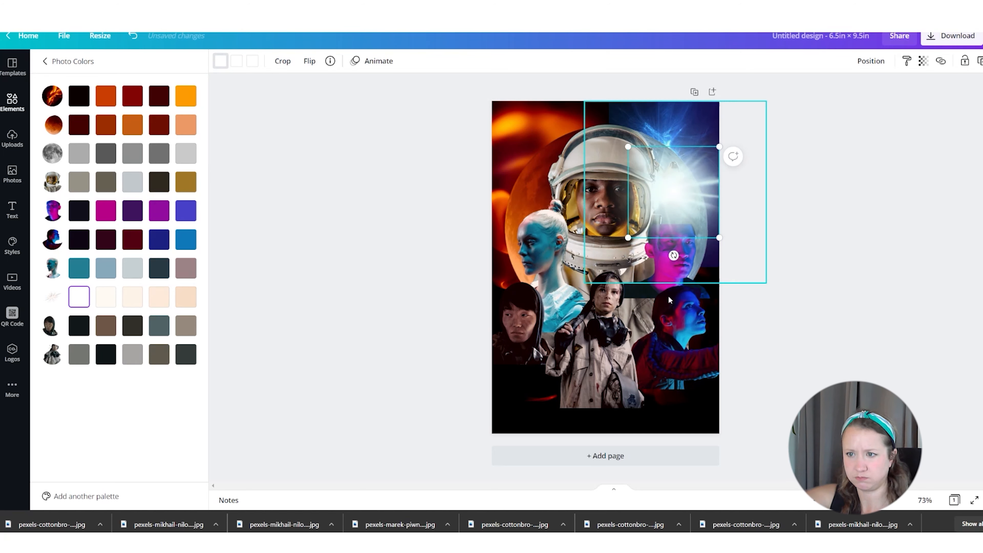
Step: Add the round orange blur graphic and recolor it black
left_click(14, 110)
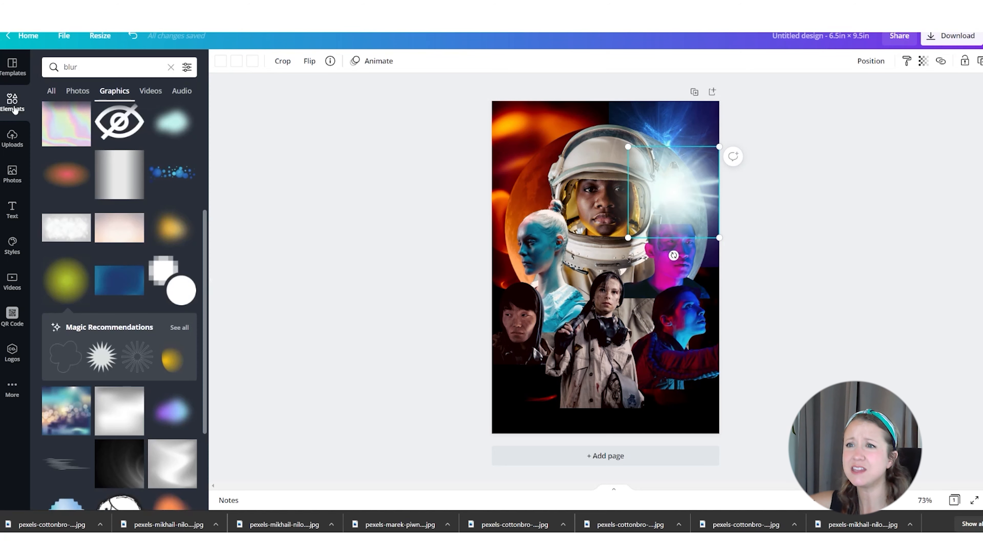
scroll(128, 139, "up", 5)
left_click(66, 268)
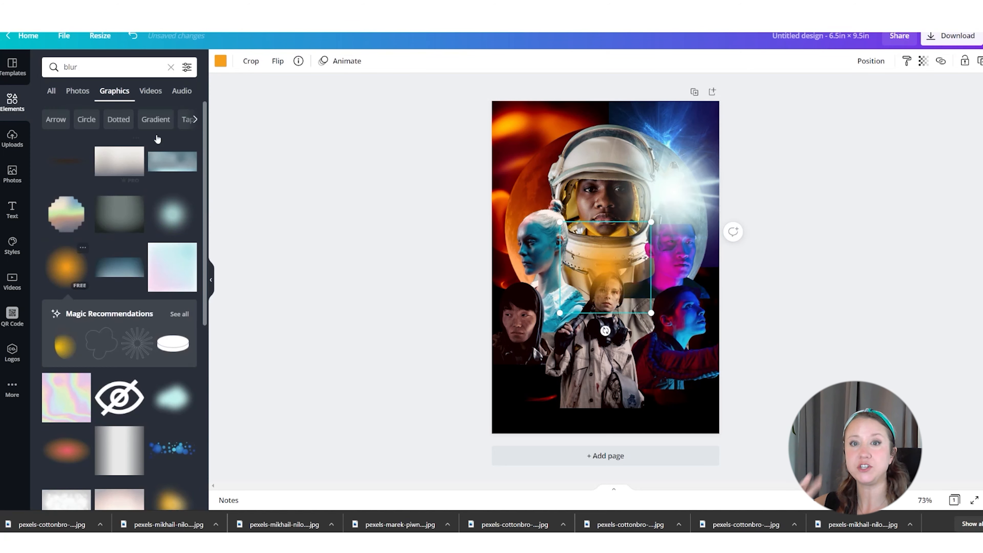
left_click(220, 61)
left_click(53, 163)
Step: Enlarge the black blur beyond the poster's width and place it over the group of portraits
left_click_drag(606, 267, 669, 221)
left_click_drag(714, 267, 662, 213)
left_click_drag(752, 299, 835, 406)
left_click_drag(767, 311, 665, 324)
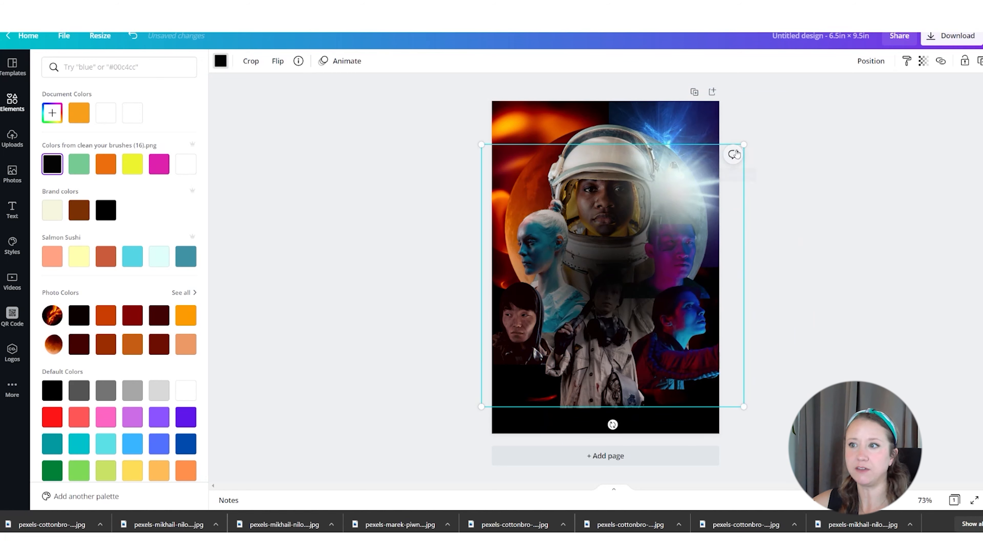
Step: Send the black blur backward until only the astronaut is beneath it, and move it down to the poster's bottom edge, centered
left_click(871, 61)
left_click(821, 95)
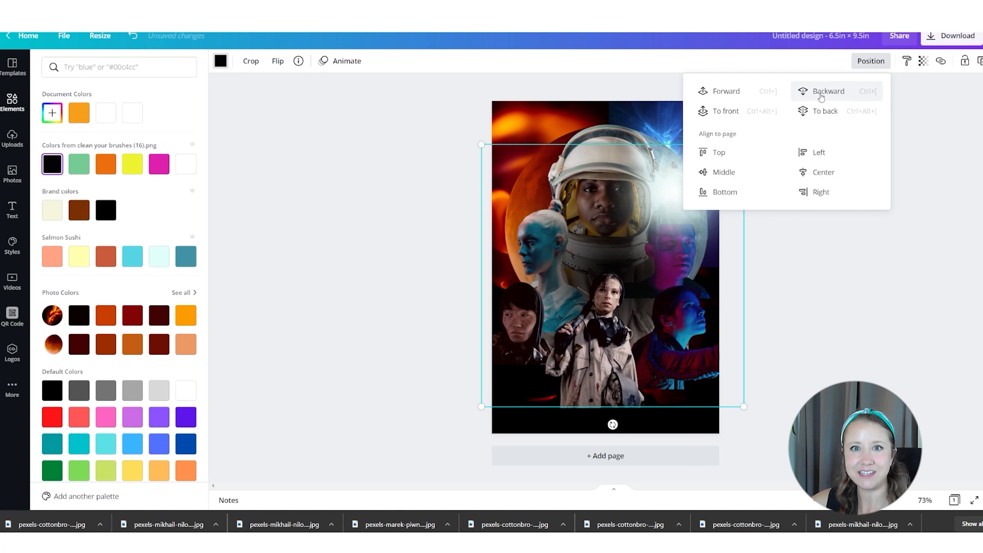
left_click(821, 95)
left_click(821, 95)
left_click(821, 95)
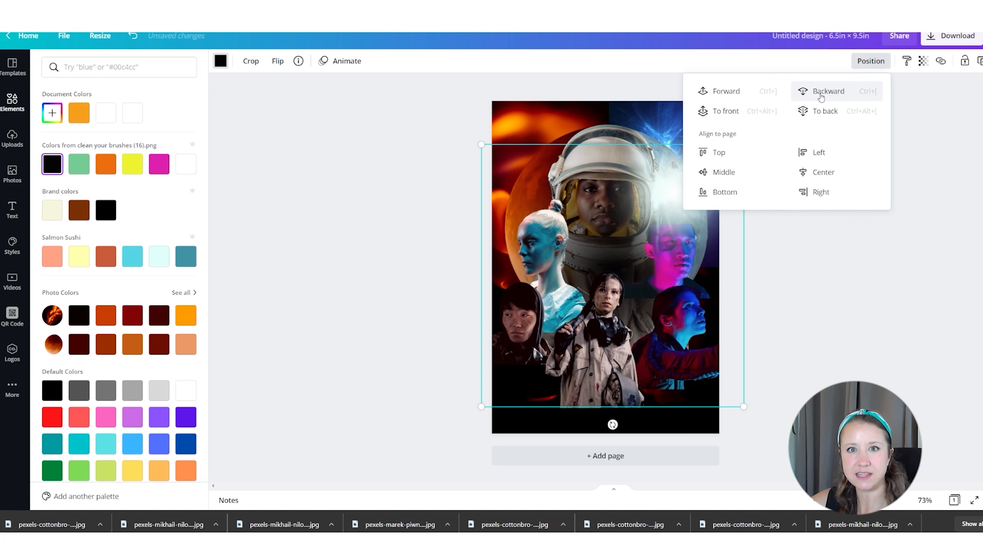
left_click_drag(529, 151, 520, 175)
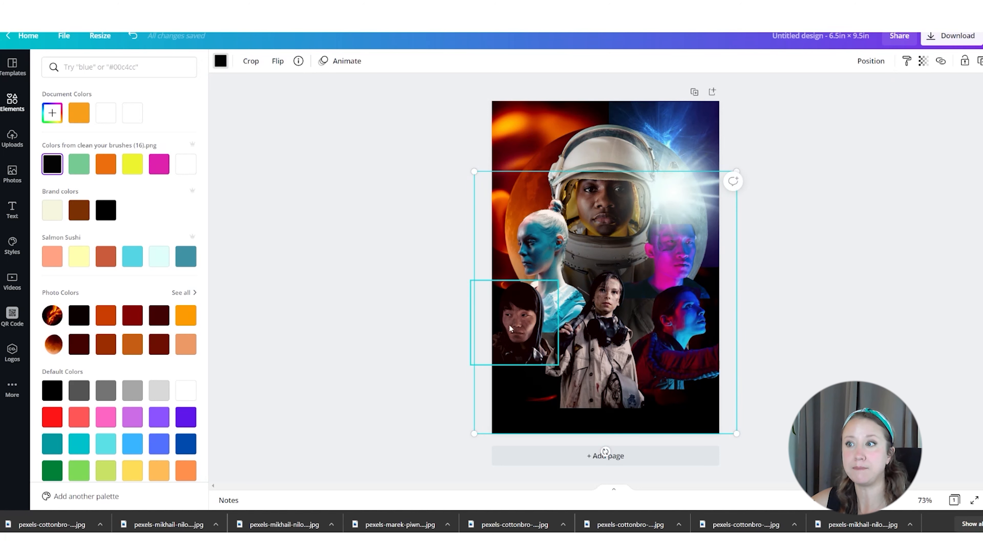
Step: Move the white glow up into the blue light and delete the starburst flare and the teal blur
left_click_drag(676, 194, 637, 358)
left_click(678, 201)
key("Delete")
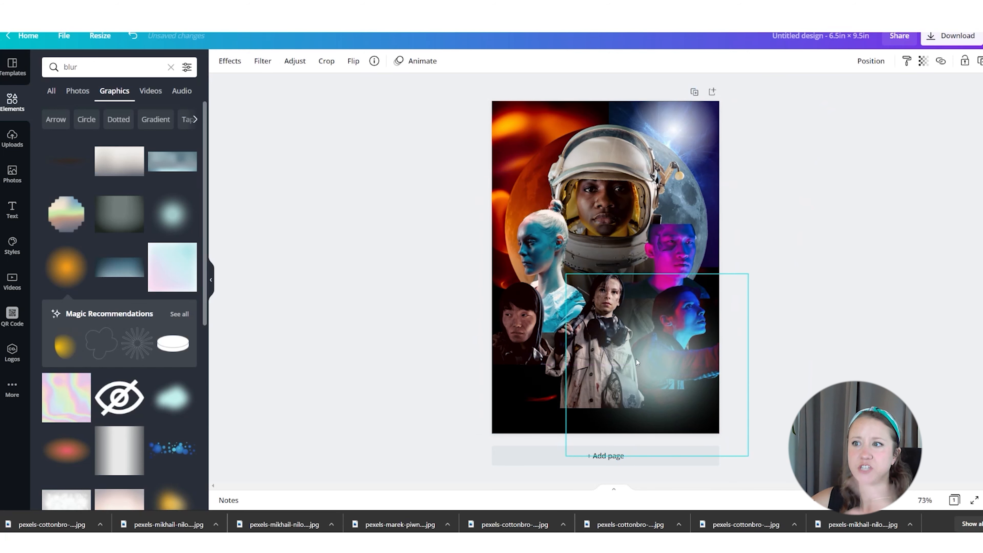
key("Delete")
Step: Shrink a black blur over the teal woman's chest and send it backward behind the hooded portrait and the central woman
left_click_drag(602, 247, 592, 275)
left_click_drag(718, 216, 603, 332)
left_click_drag(534, 383, 543, 332)
left_click(878, 68)
left_click(821, 93)
left_click(820, 94)
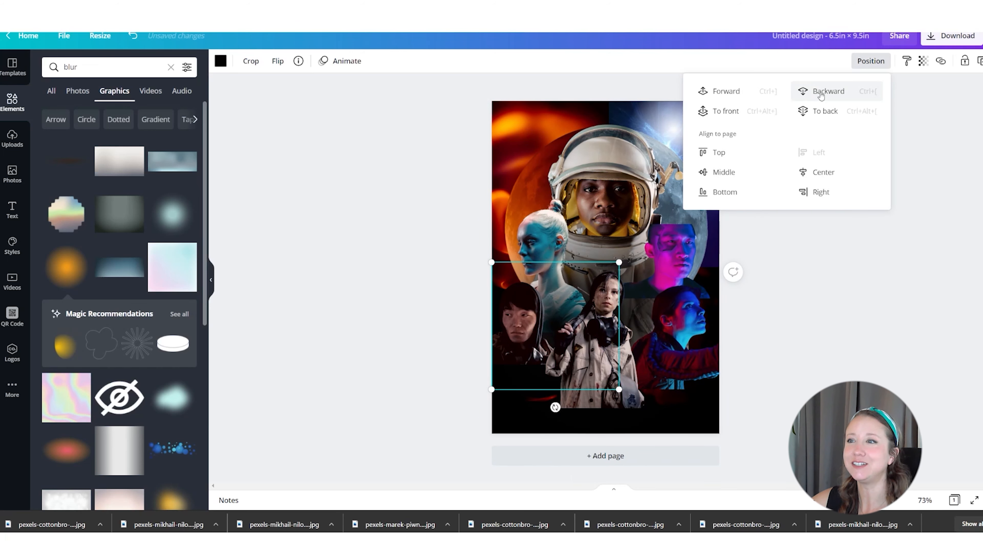
Step: Place another small black blur between the central woman and the man in the red jacket, and send it backward
left_click_drag(538, 320, 623, 333)
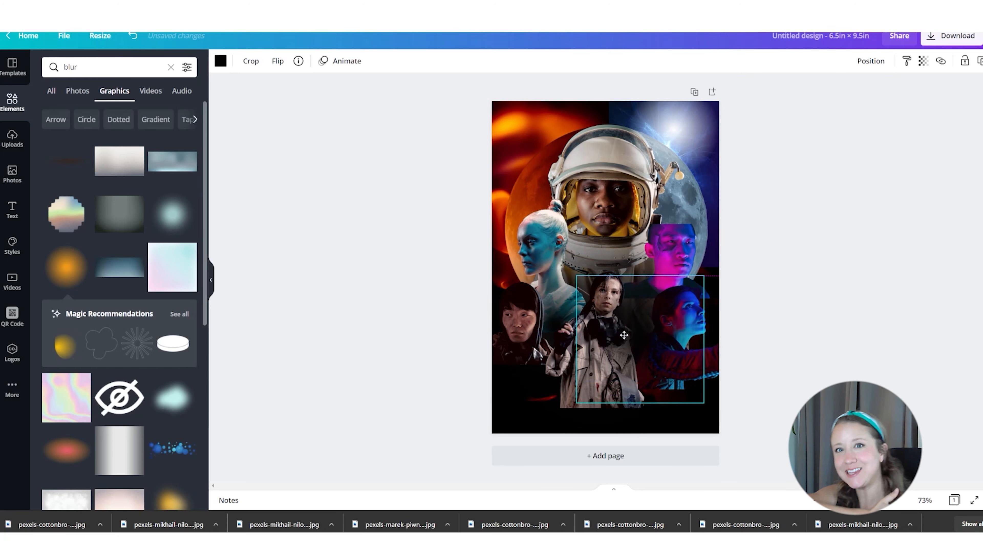
left_click(871, 62)
left_click(828, 91)
left_click(833, 92)
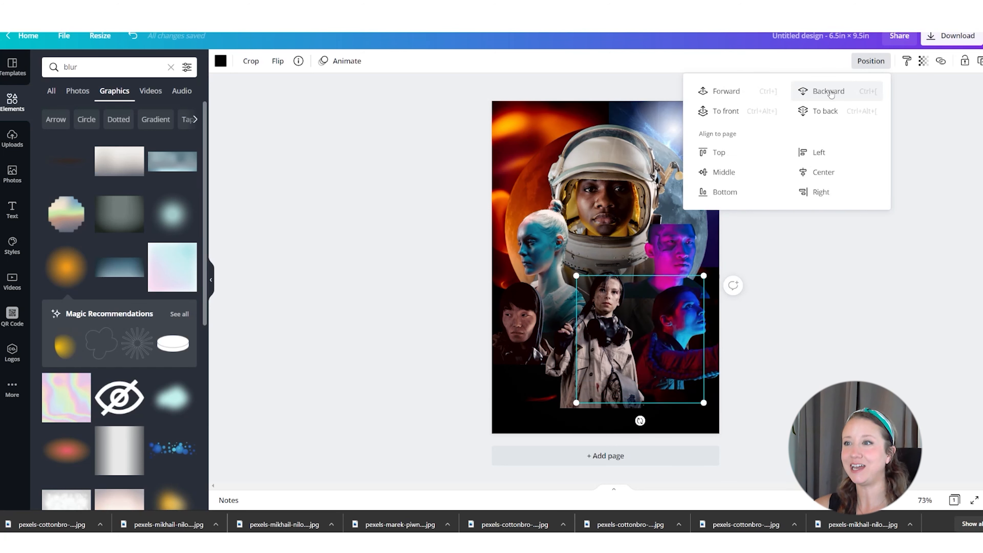
Step: Place another black blur over the astronaut's lower suit beside the purple-lit man and send it backward behind the central woman
left_click(727, 112)
left_click_drag(637, 338, 642, 294)
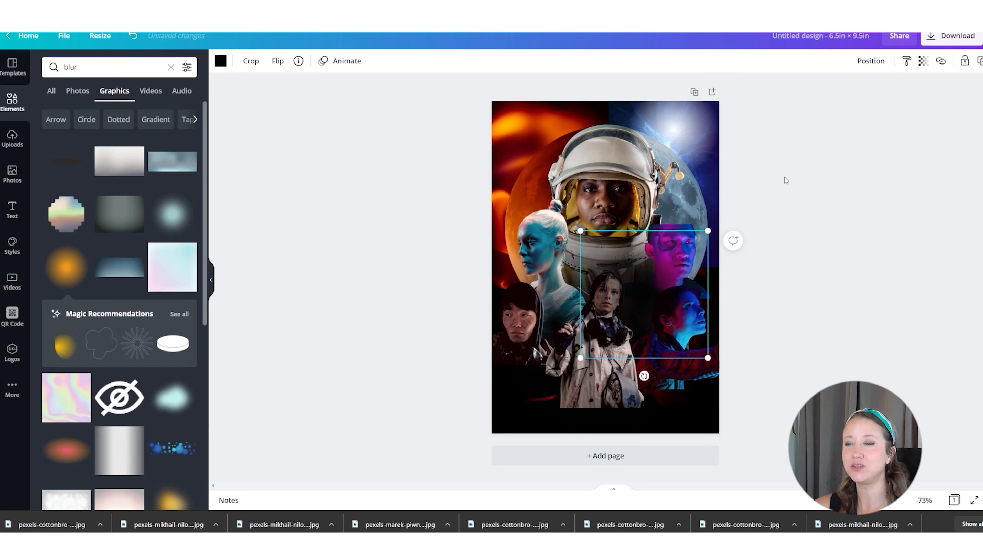
left_click(871, 60)
left_click(823, 93)
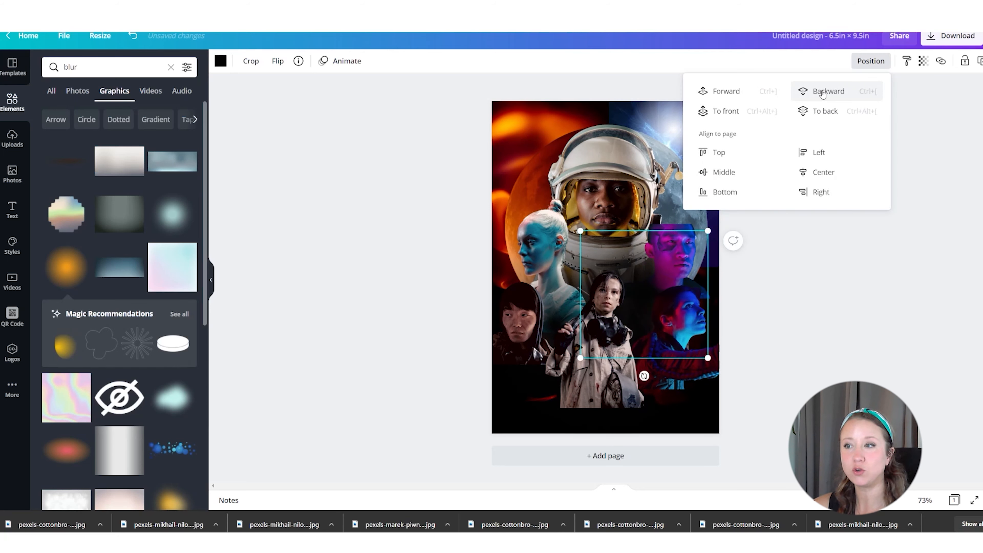
left_click(724, 172)
Step: Place a black blur over the poster's right edge, level with the purple-lit man and the red-jacketed portrait, and send it backward
left_click_drag(635, 264, 708, 291)
left_click(871, 61)
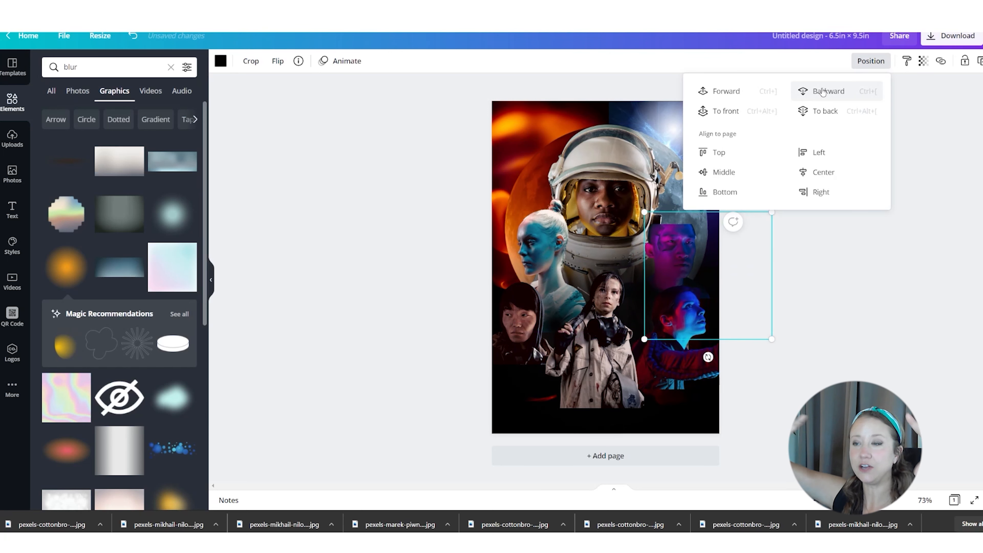
left_click(823, 91)
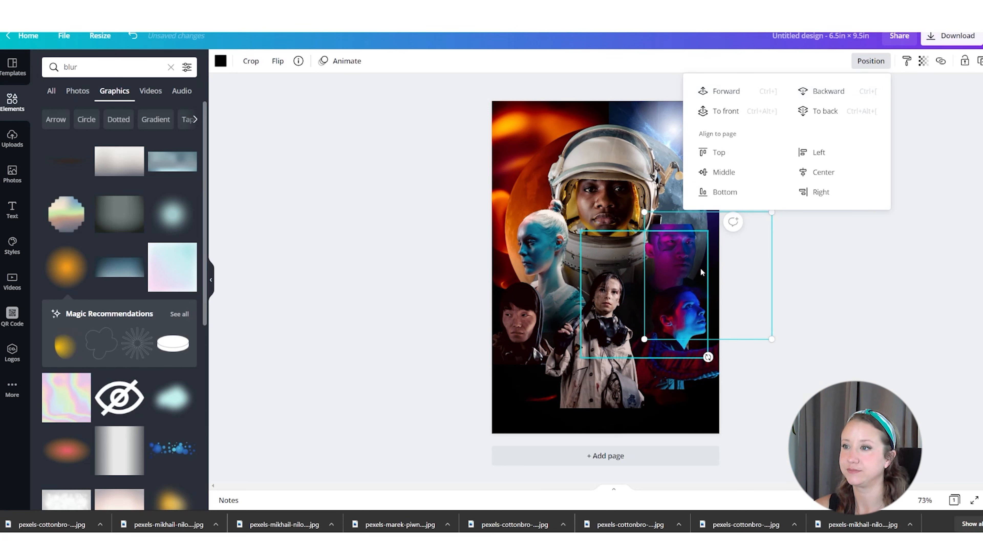
left_click_drag(719, 258, 720, 278)
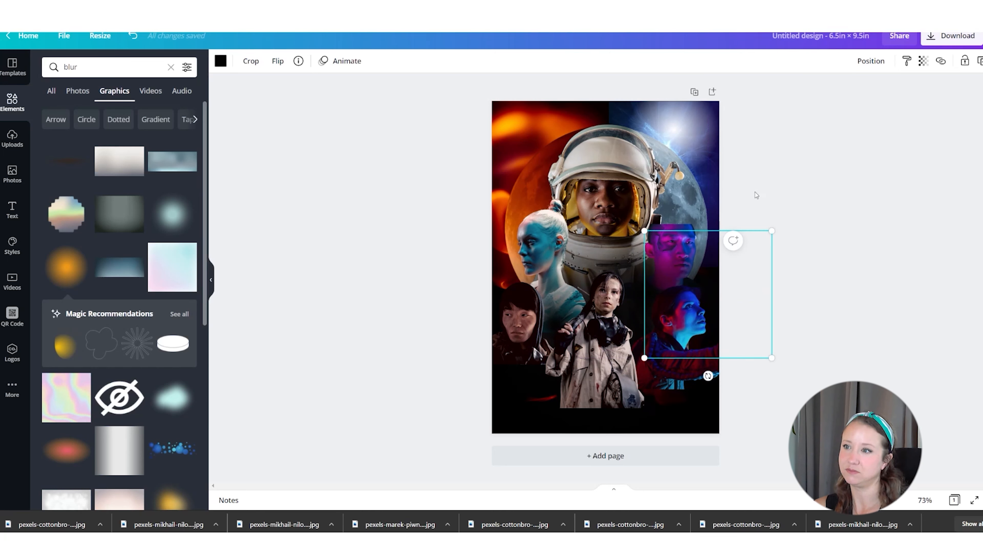
Step: Place another black blur between the teal woman and the astronaut's chest, and send it backward behind the central woman and hooded portrait
left_click_drag(705, 294, 577, 275)
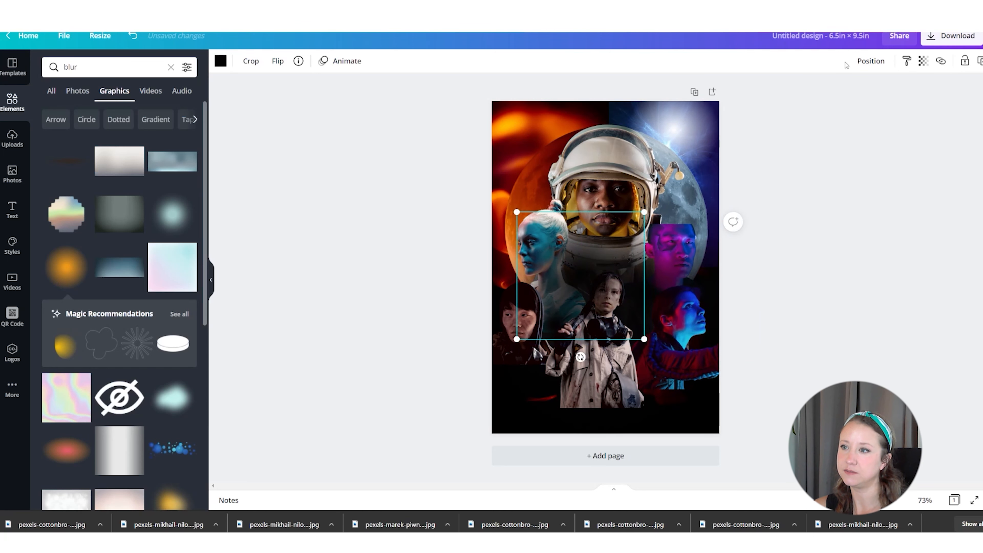
left_click(871, 61)
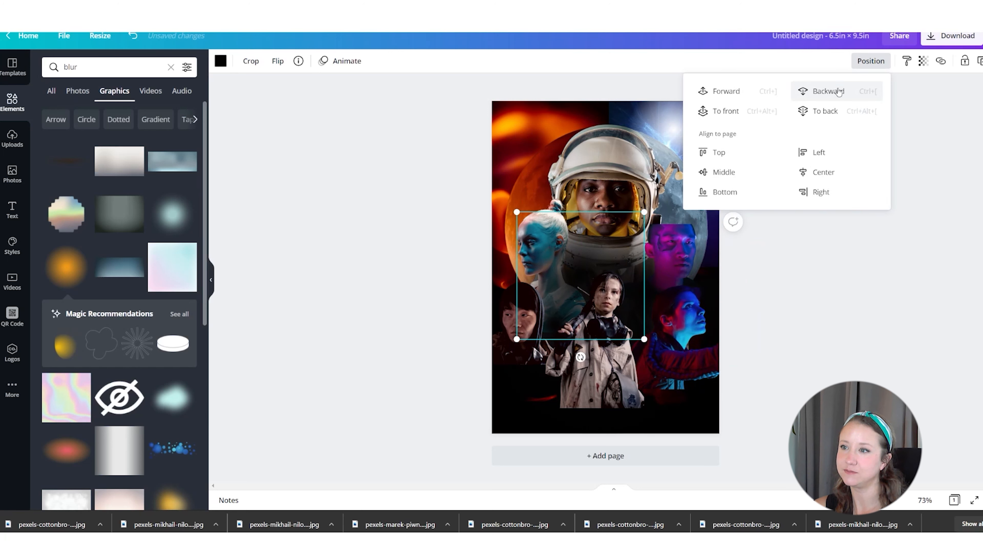
left_click(782, 311)
left_click(783, 309)
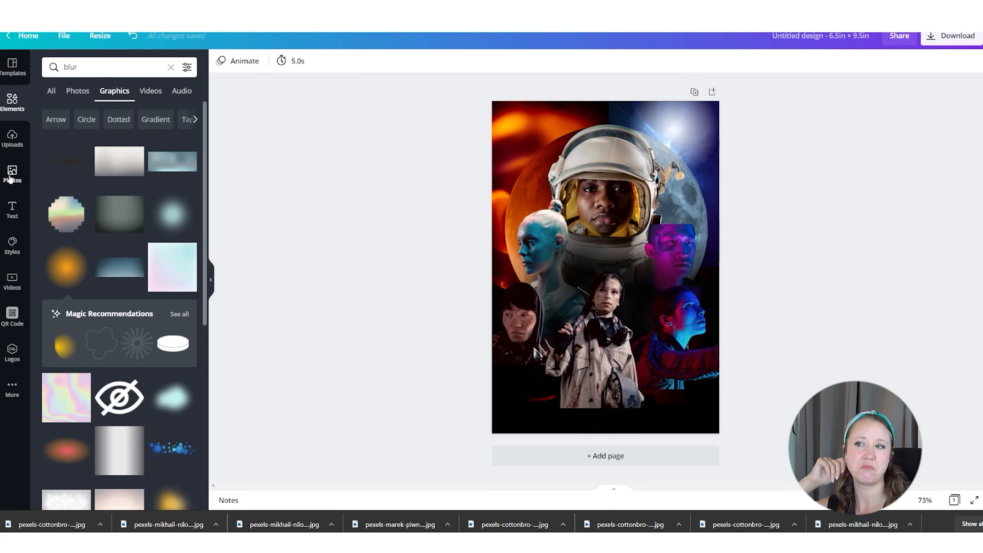
Step: Search the photo library for "mars" and look through the results for a landscape or planet image
left_click(11, 135)
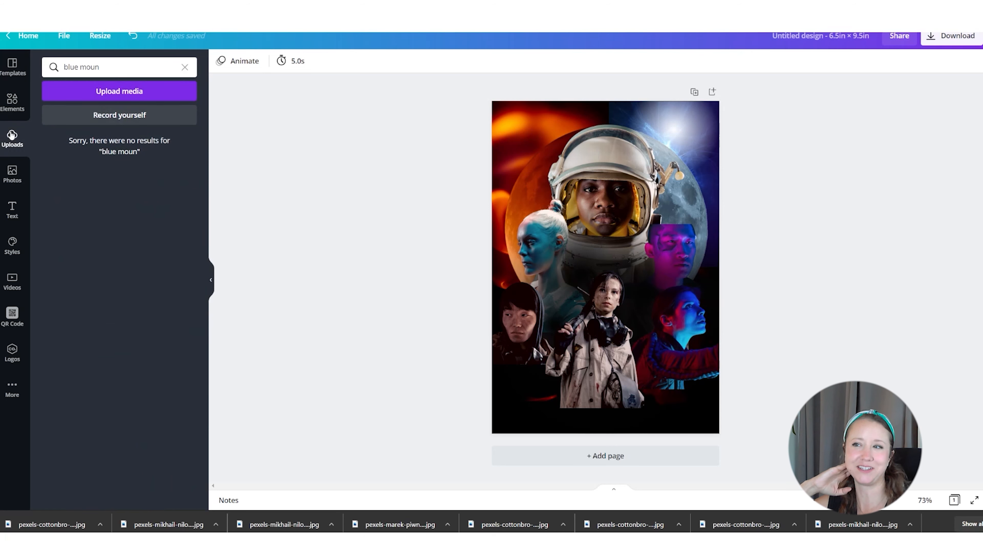
left_click(12, 174)
type("mars")
key("Return")
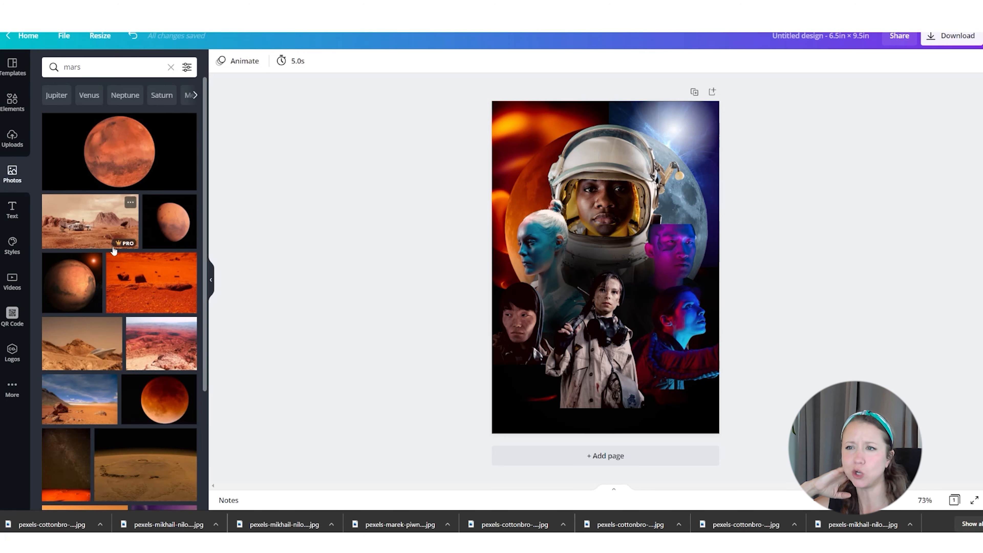
scroll(77, 339, "down", 5)
scroll(76, 339, "down", 15)
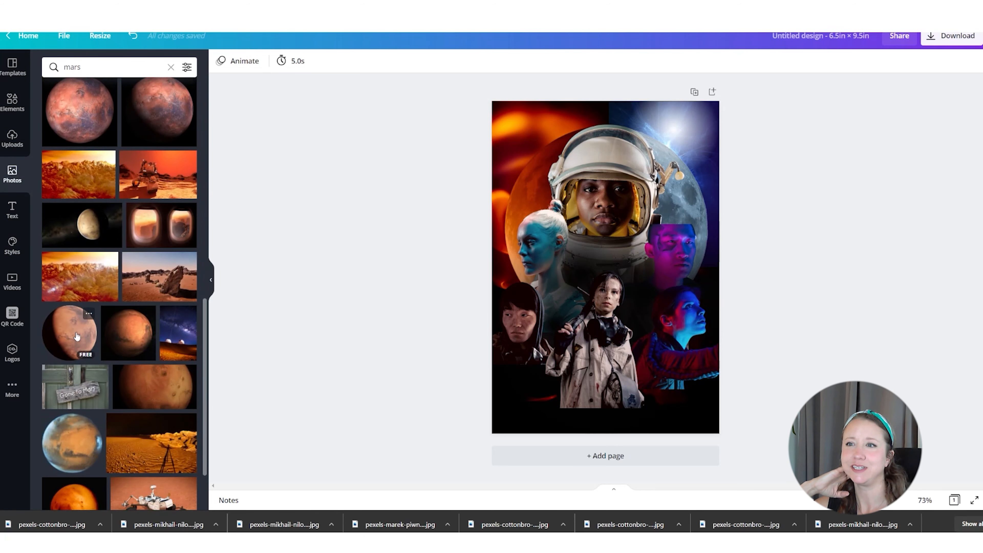
scroll(77, 335, "down", 3)
scroll(76, 335, "down", 6)
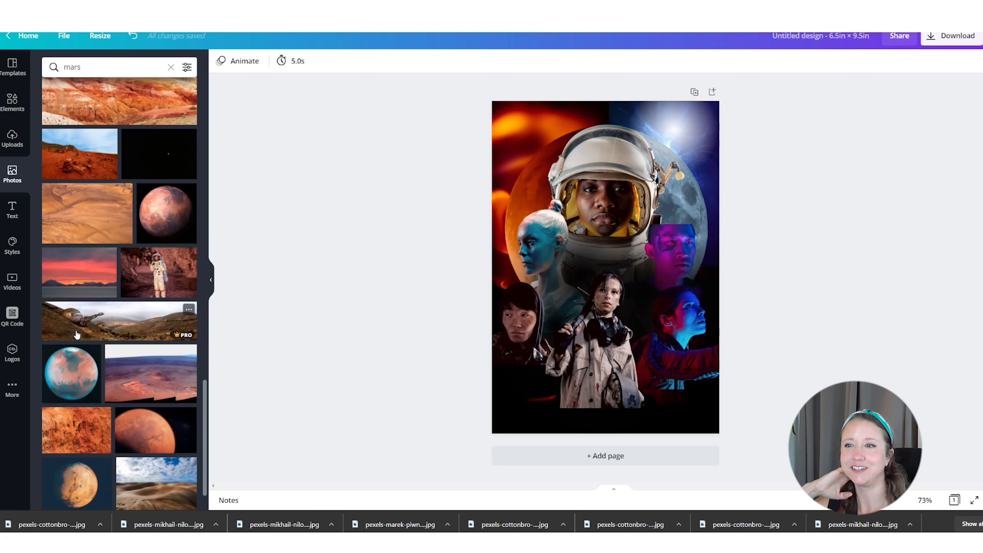
scroll(77, 335, "down", 1)
scroll(76, 333, "down", 7)
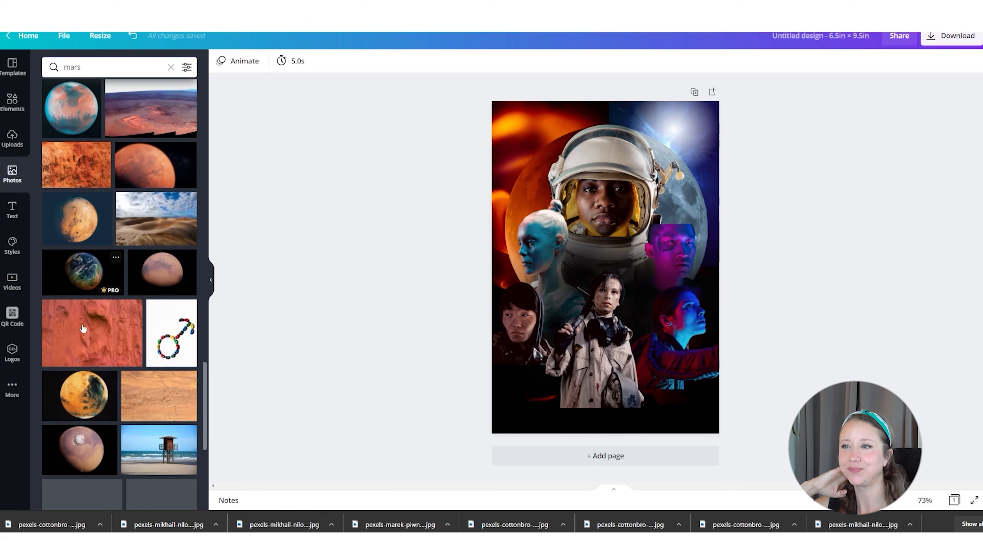
scroll(83, 329, "up", 3)
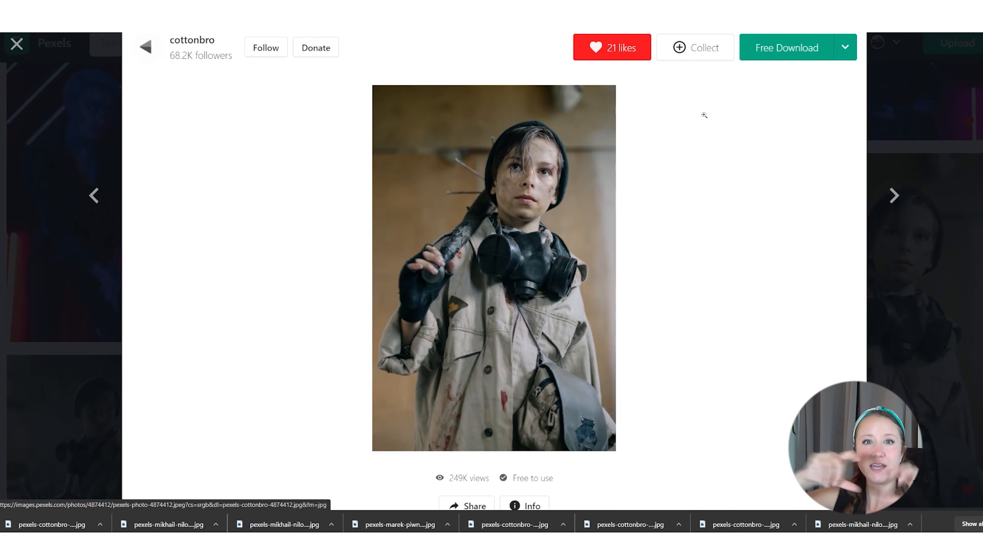
Step: Switch to Pexels, close the open photo and look through the liked photos for further poster images
key("Escape")
scroll(643, 261, "down", 15)
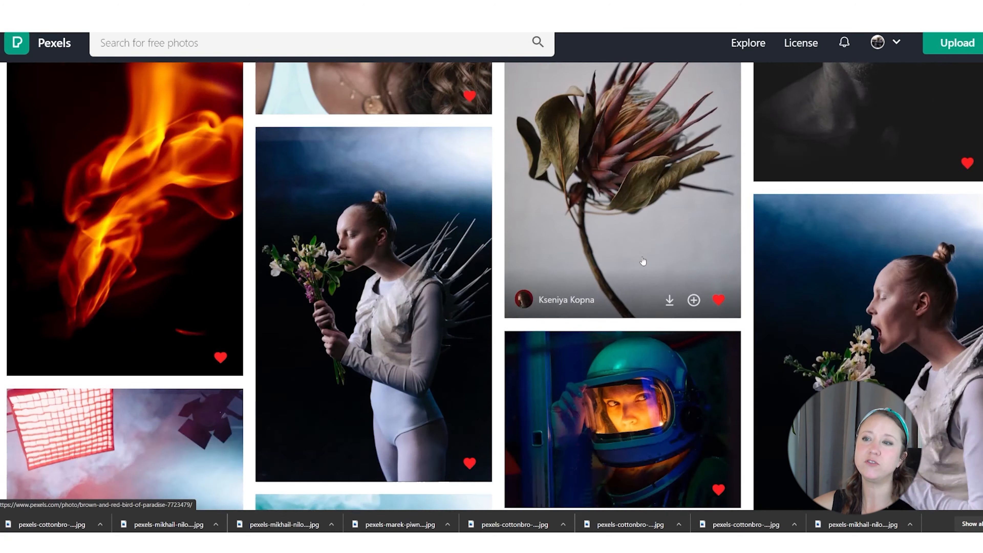
scroll(643, 261, "down", 8)
scroll(641, 259, "up", 2)
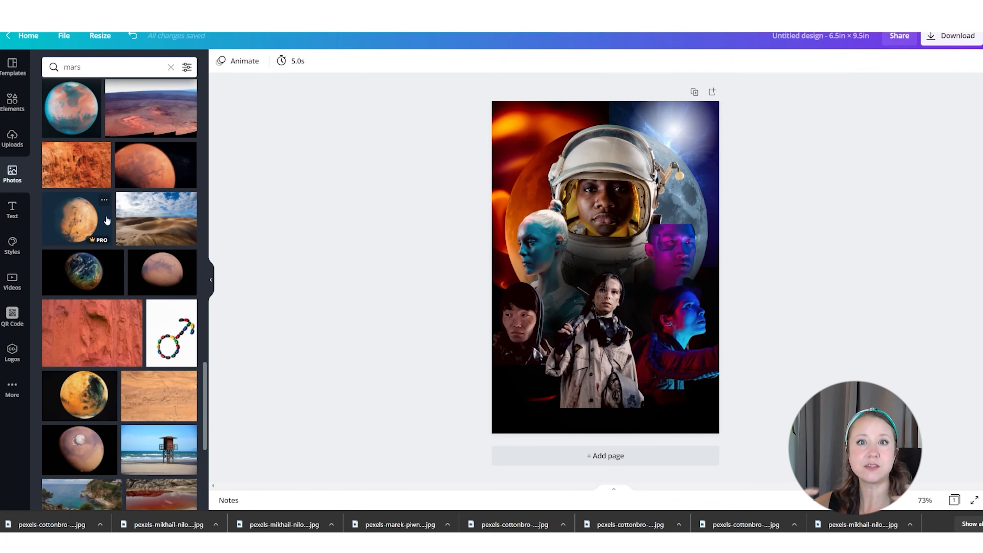
Step: Add the red sunset photo with mountains from the mars results in Canva and set its brightness to -48
scroll(107, 220, "down", 10)
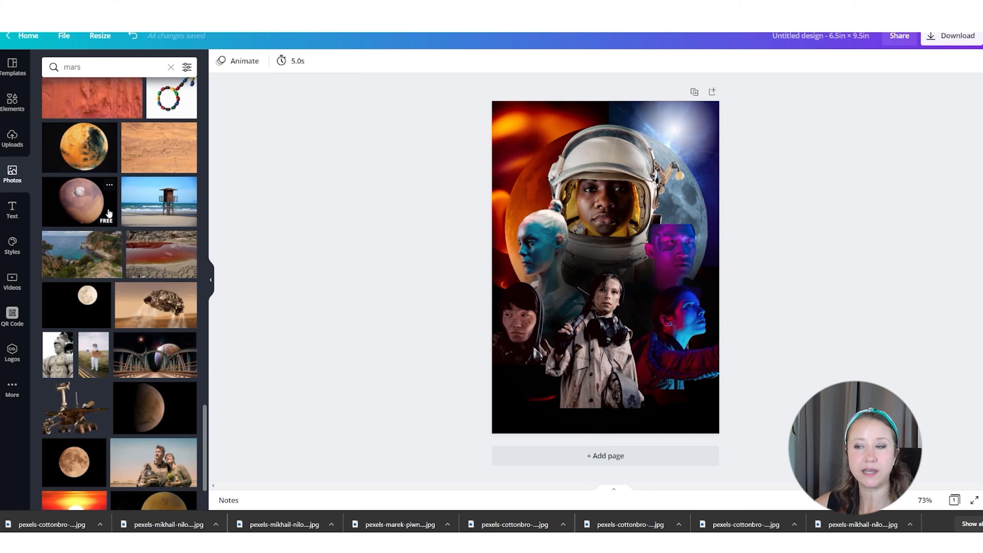
scroll(109, 204, "down", 10)
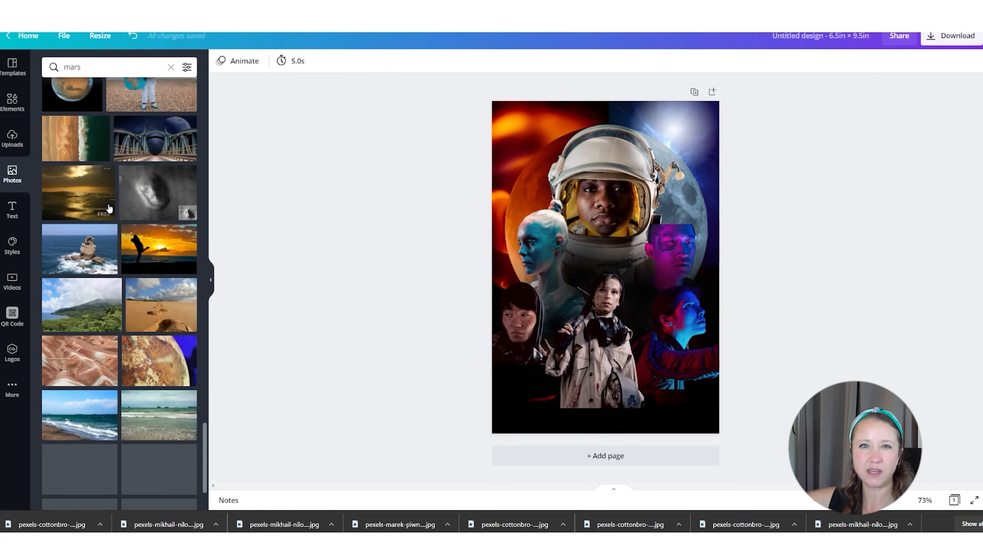
scroll(117, 182, "up", 4)
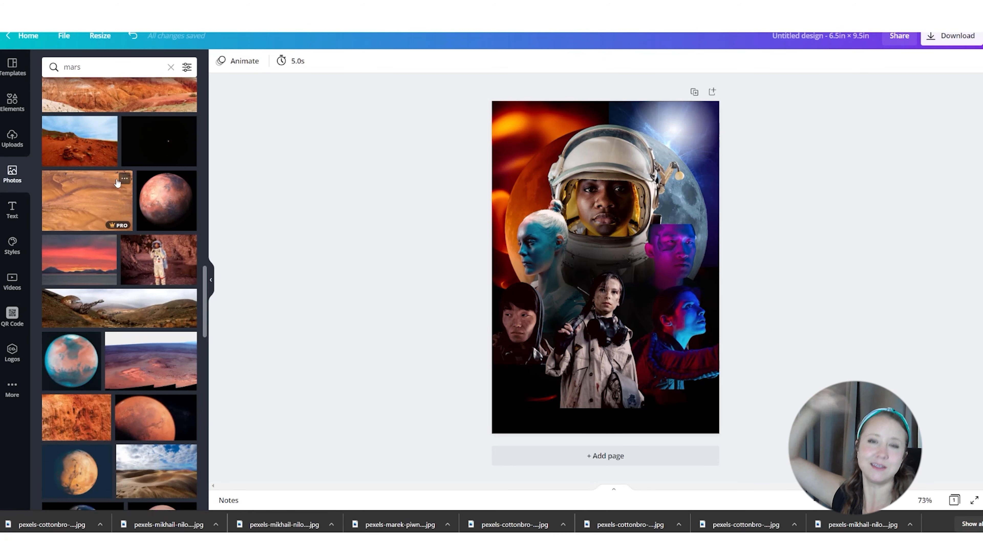
left_click(79, 260)
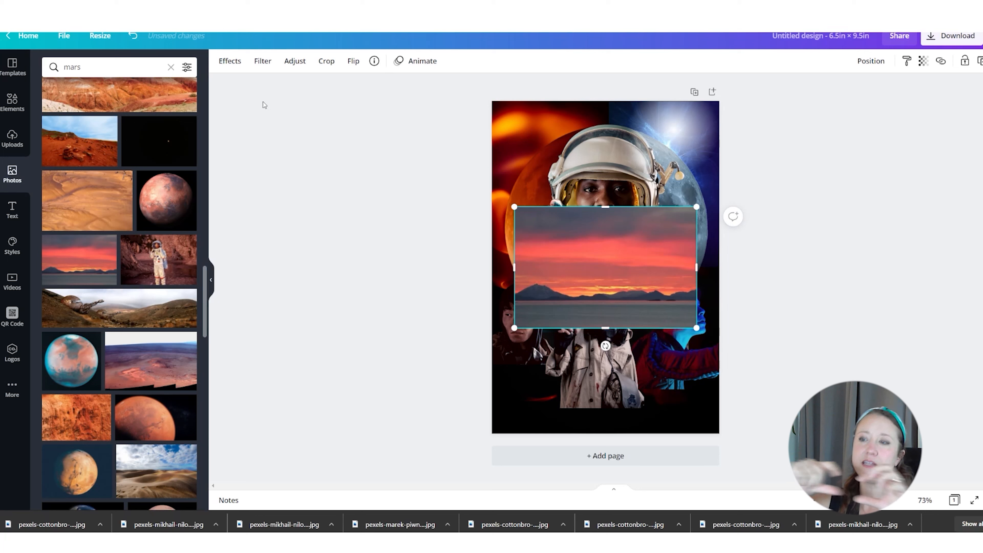
left_click(295, 60)
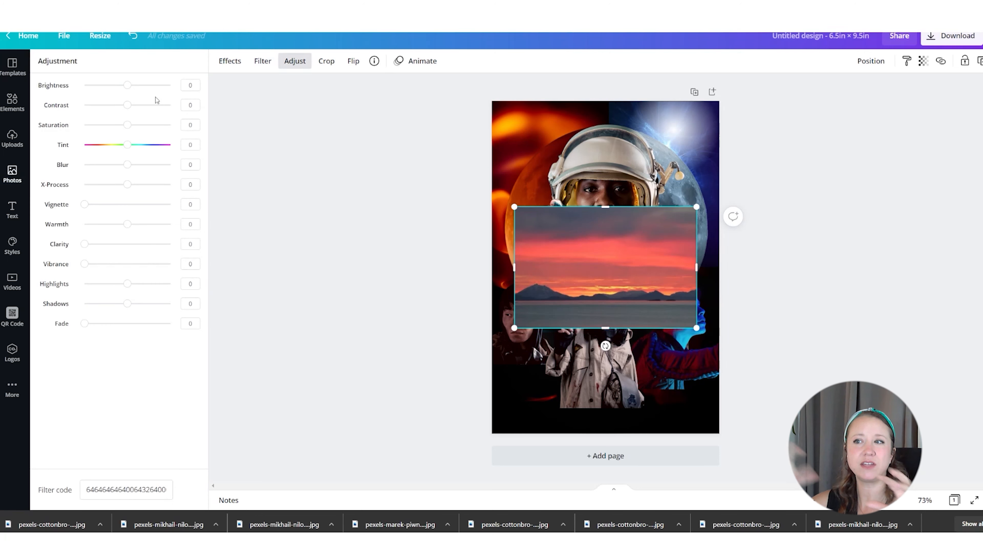
left_click_drag(127, 85, 107, 86)
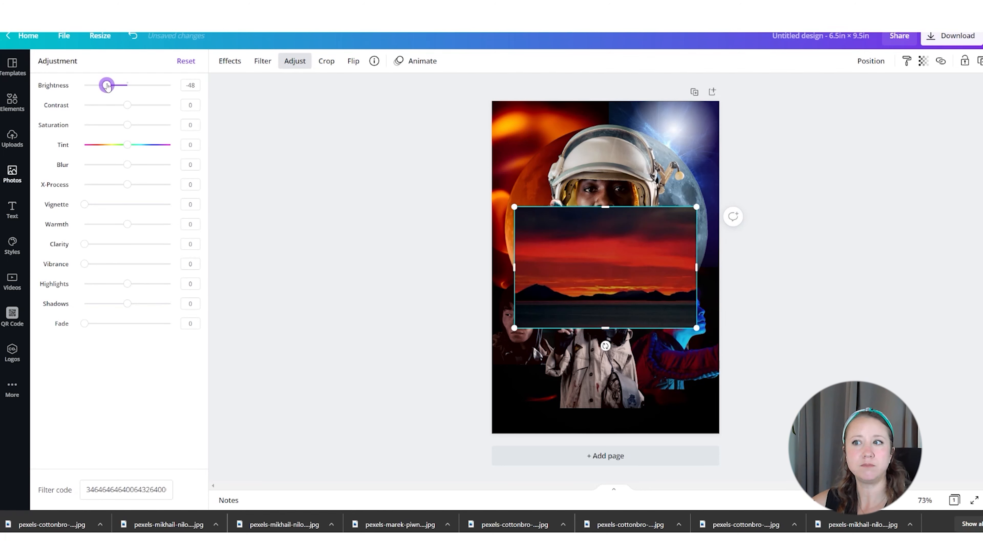
Step: Move the darkened sunset photo to the bottom of the poster and scale it down to about half the page width
left_click_drag(634, 269, 611, 388)
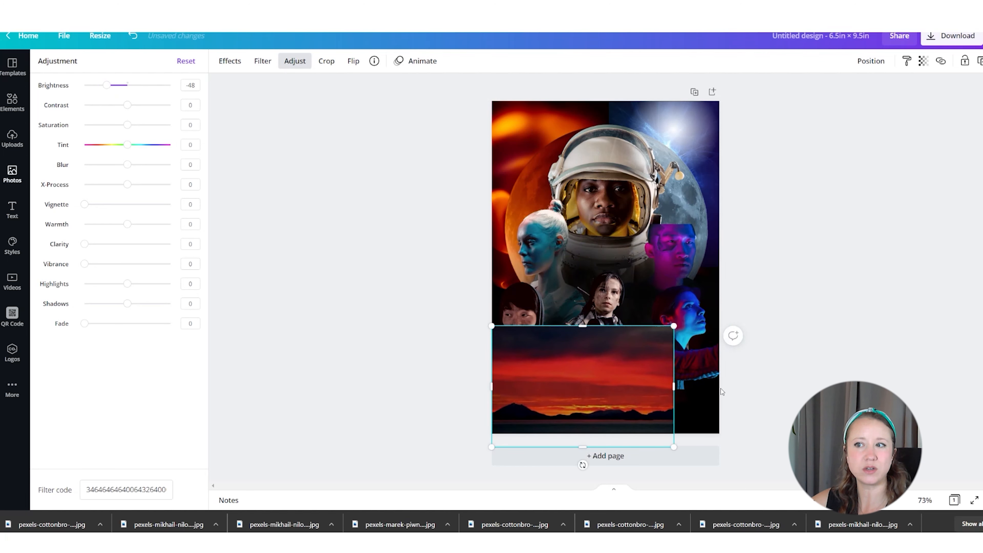
left_click_drag(675, 327, 730, 316)
mouse_move(606, 297)
left_mouse_down()
mouse_move(610, 414)
mouse_move(612, 300)
left_mouse_up()
left_click_drag(719, 298, 580, 344)
Step: Duplicate and resize the sunset photo, then keep a single half-page-wide one in the poster's bottom-left corner, deleting the extra
key("ctrl+d")
left_click_drag(544, 408, 660, 399)
left_click_drag(617, 365, 606, 357)
left_click(571, 390)
left_click(628, 380)
left_click(578, 376)
left_click(638, 395)
key("Delete")
left_click(585, 391)
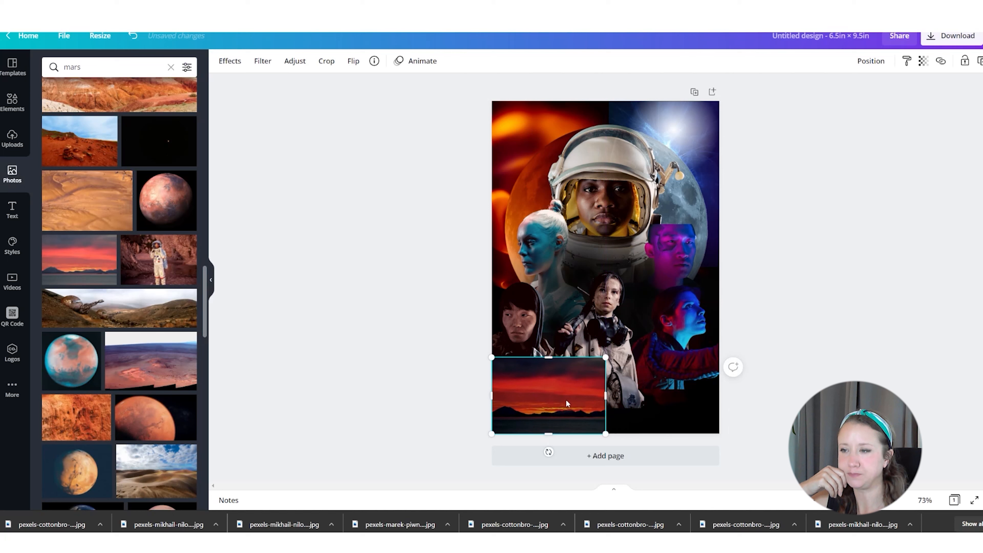
Step: Duplicate the sunset photo, align the copy beside it at the poster's bottom-right corner, and flip it horizontally to mirror the landscape
key("ctrl+d")
left_click_drag(565, 400, 678, 399)
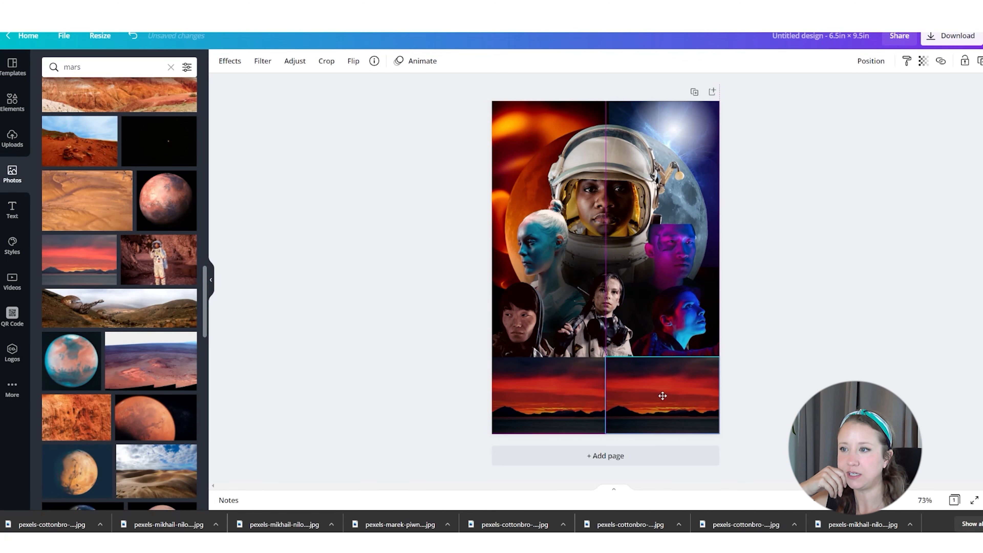
left_click(351, 61)
left_click(387, 86)
left_click(756, 270)
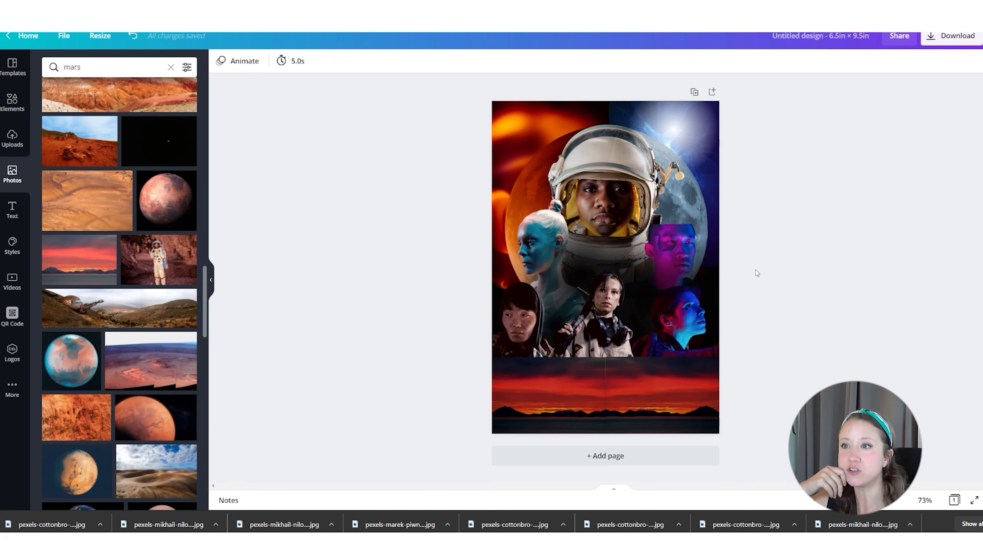
left_click(657, 394)
left_click(755, 389)
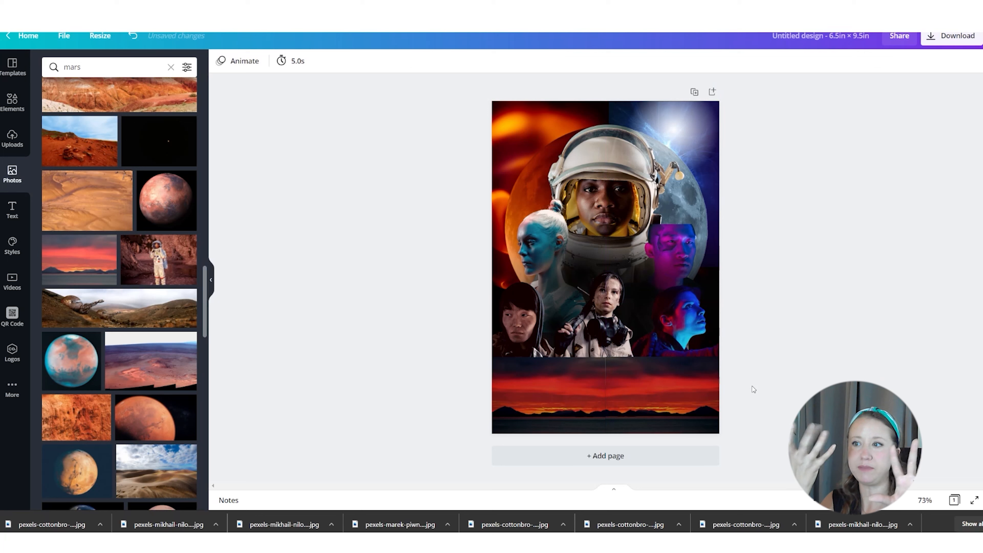
Step: Bring the central woman in front of the sunset photos and enlarge her until her coat reaches the poster's bottom edge
left_click(626, 404)
left_click(872, 61)
left_click(726, 91)
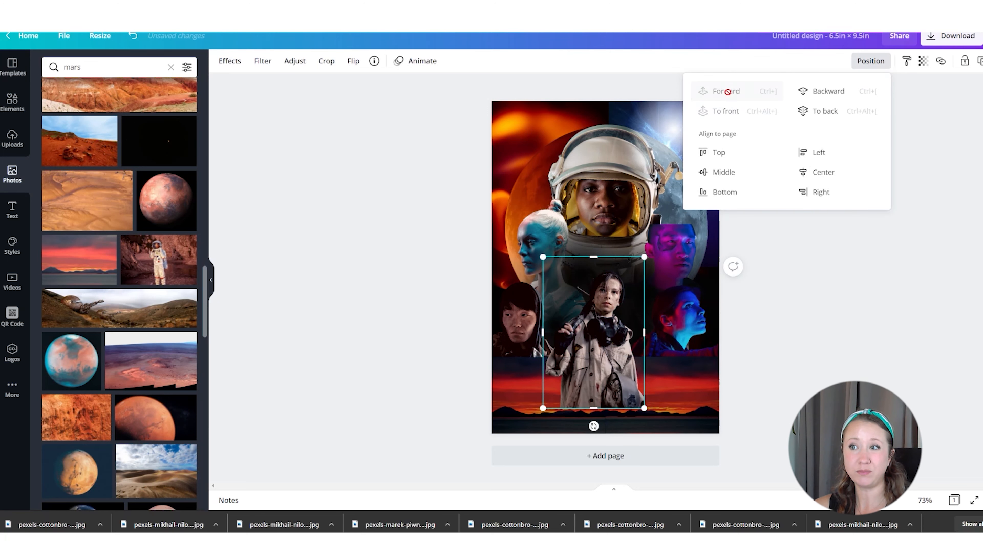
left_click_drag(646, 410, 659, 437)
left_click_drag(627, 407, 624, 407)
left_click(781, 386)
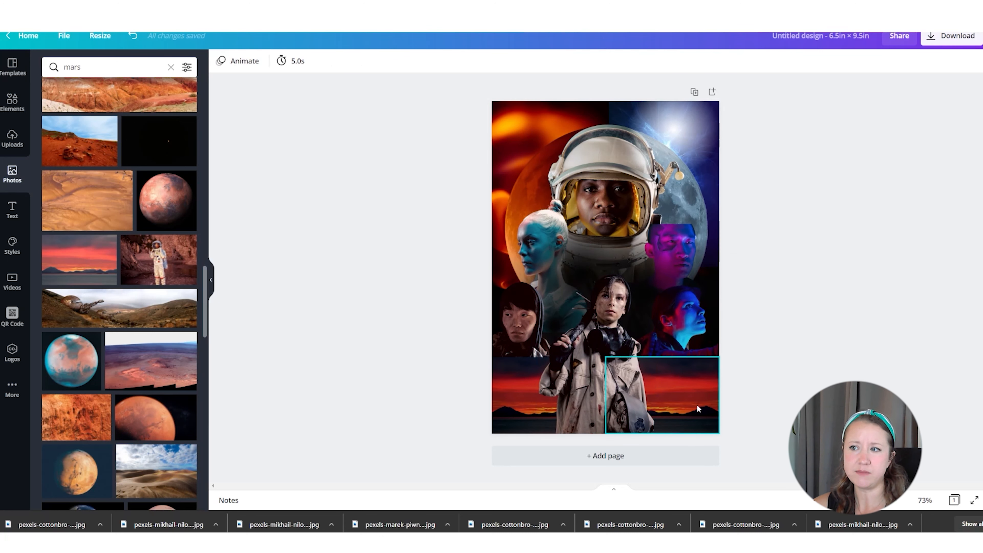
Step: Place a black blur over the right half of the sunset landscape, enlarge it, and send it backward behind the central woman
left_click_drag(616, 245, 648, 364)
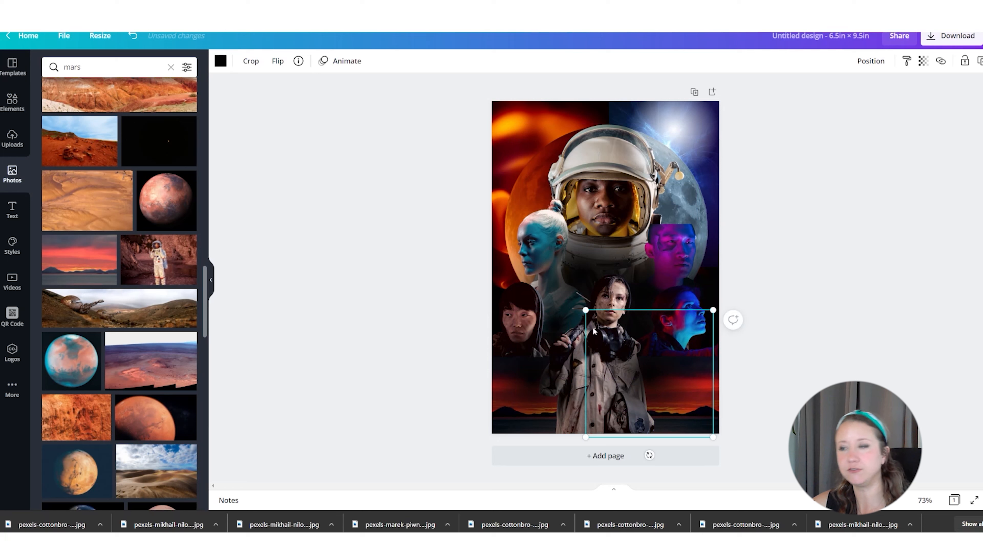
left_click_drag(586, 437, 559, 465)
left_click_drag(611, 410, 624, 401)
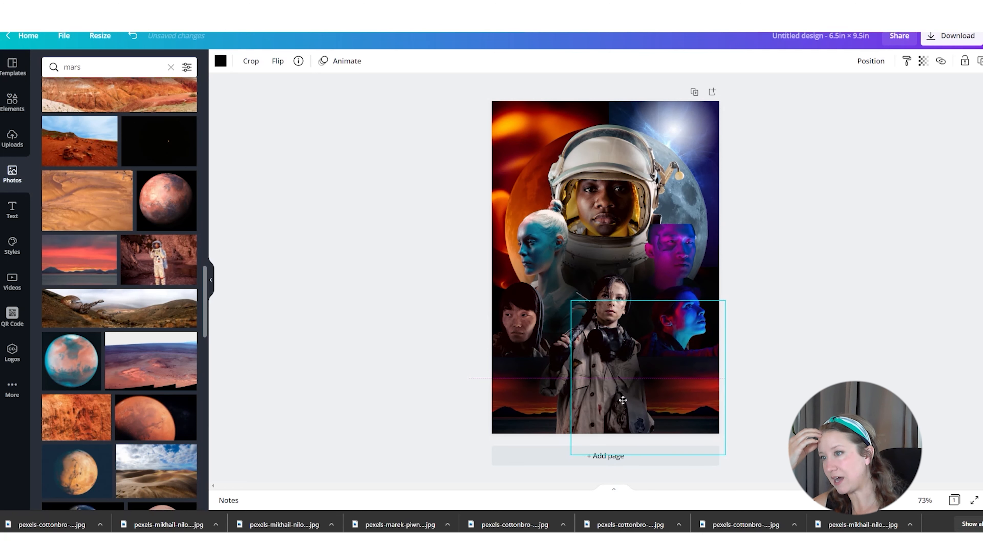
left_click(872, 61)
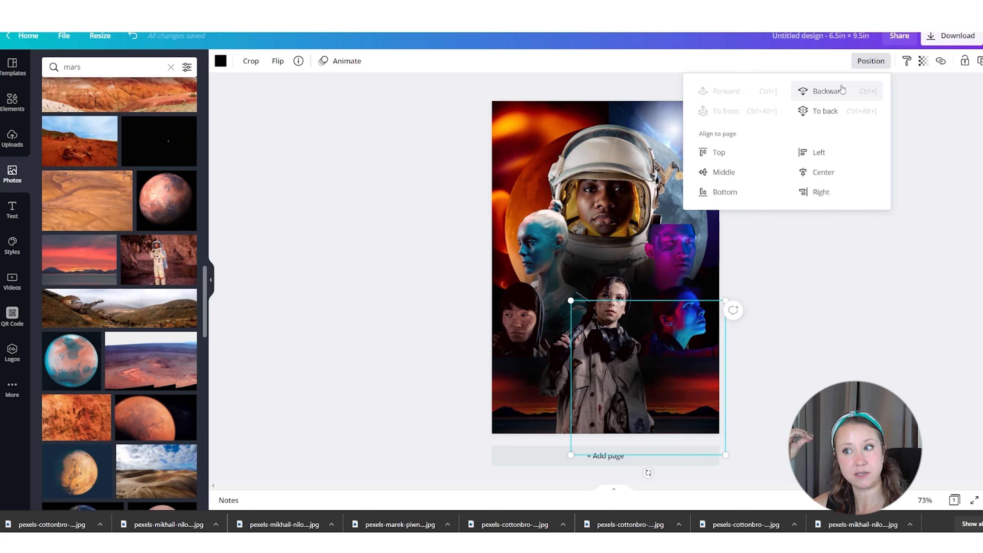
left_click(843, 91)
Step: Send the black blur over the left half of the sunset landscape backward behind the hooded portrait
left_click(530, 374)
left_click(872, 61)
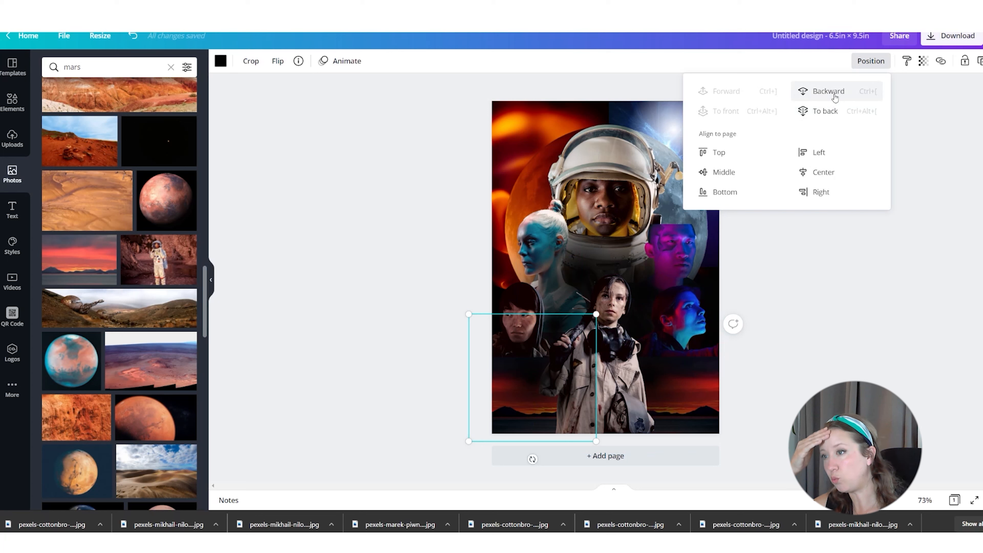
left_click(834, 92)
left_click(805, 350)
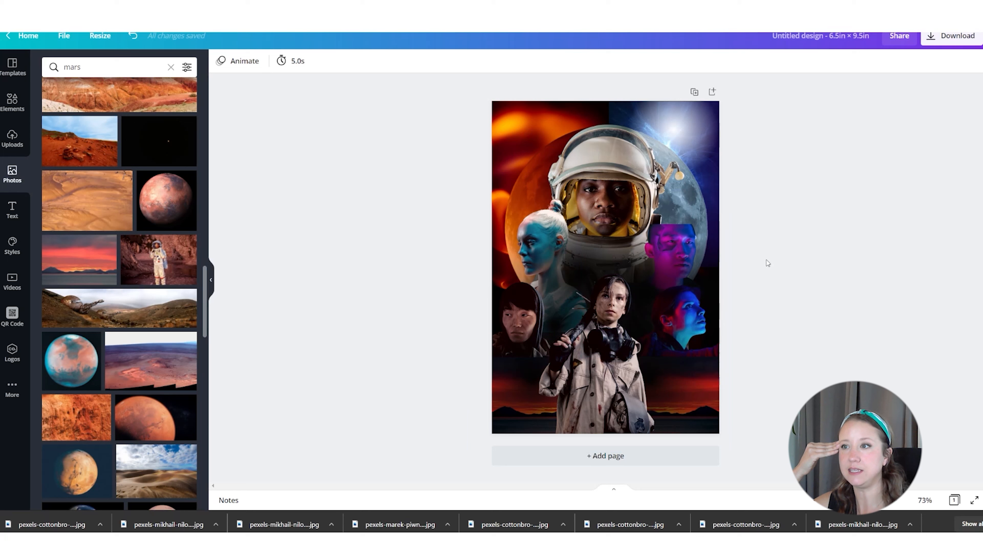
Step: Move a black blur up to the top centre of the poster above the astronaut's helmet
left_click_drag(647, 368, 622, 137)
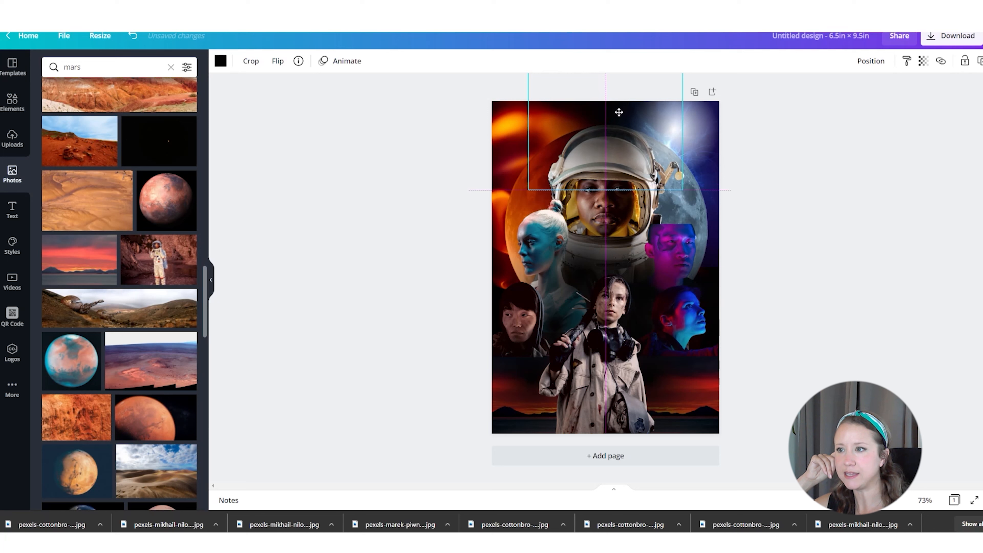
left_click(762, 175)
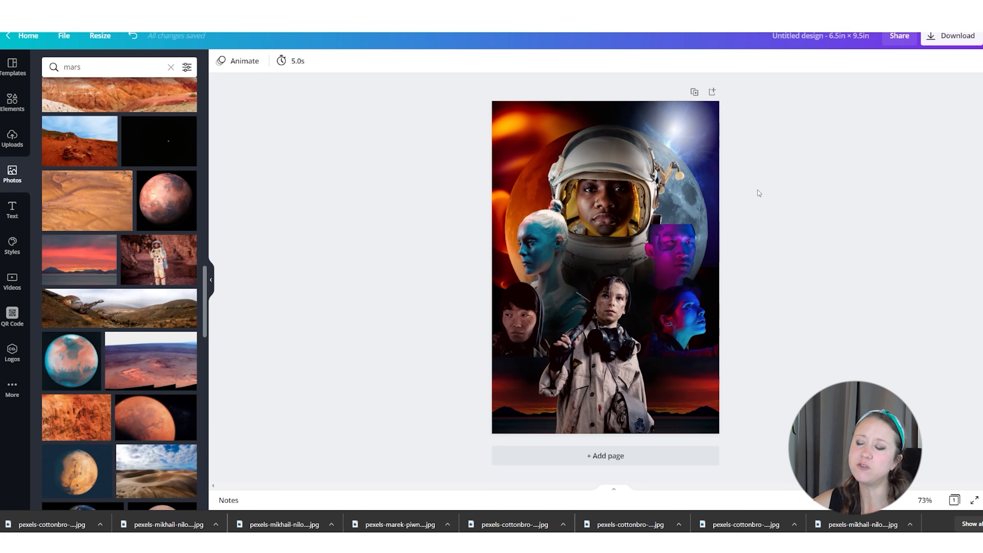
Step: Place a black blur over the moon's right side, shrink it, and send it backward behind the purple-lit man
left_click(669, 374)
left_click_drag(669, 373, 690, 254)
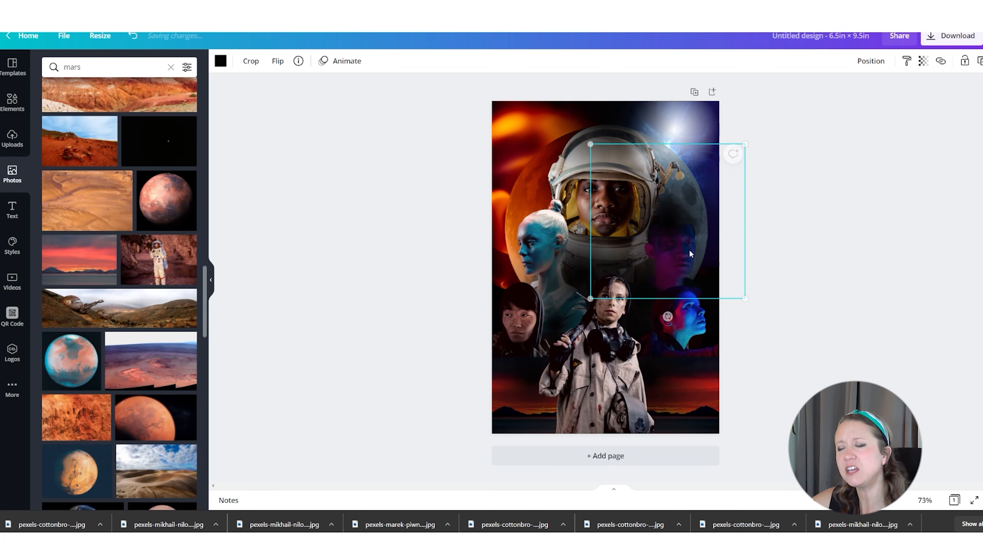
left_click_drag(746, 144, 676, 213)
left_click_drag(624, 249, 659, 211)
left_click_drag(707, 176, 725, 160)
left_click_drag(691, 205, 688, 211)
left_click(872, 61)
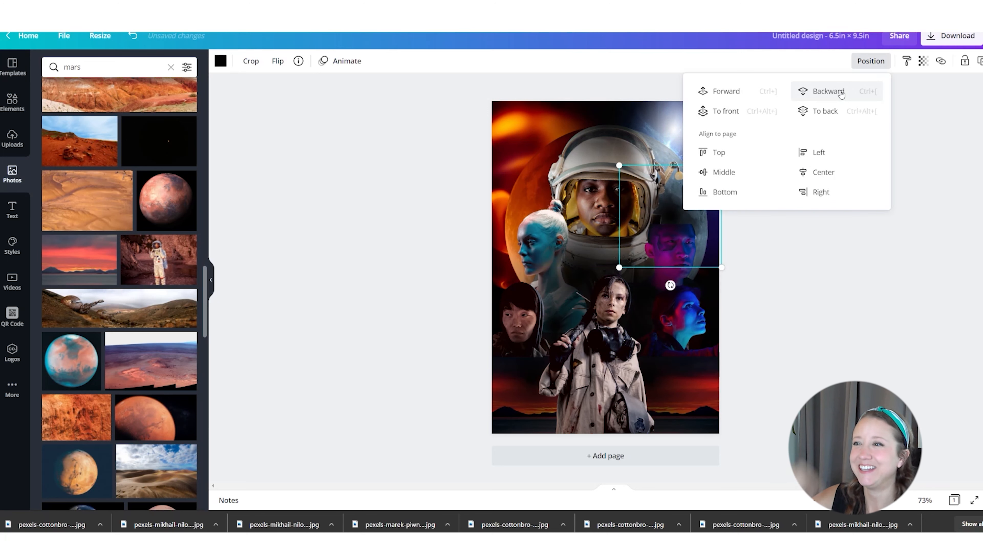
left_click(828, 93)
left_click(788, 239)
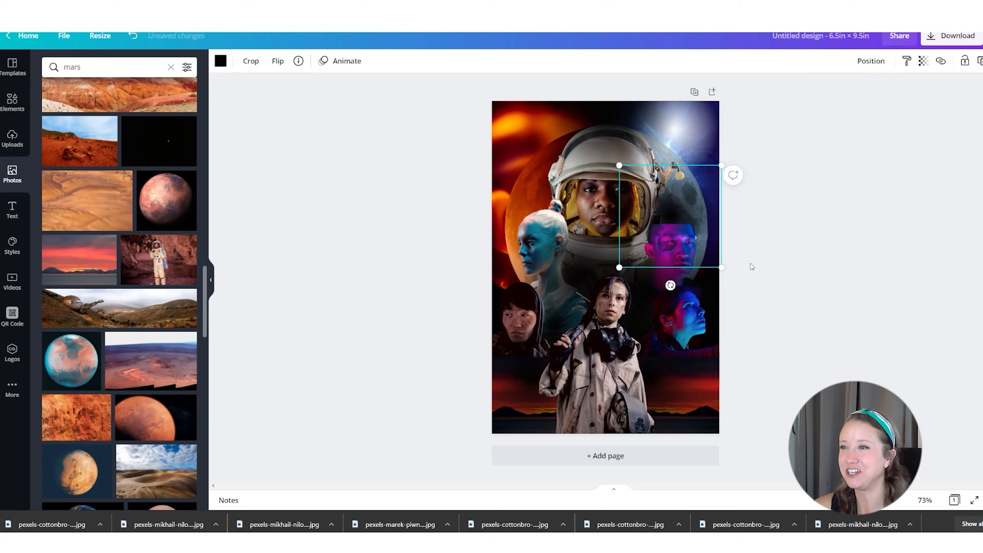
Step: Place another black blur over the purple-lit man and shrink it to soften the hard edge of his head
mouse_move(722, 268)
left_mouse_down()
mouse_move(777, 323)
mouse_move(705, 266)
left_mouse_up()
mouse_move(754, 312)
left_mouse_down()
mouse_move(794, 350)
mouse_move(741, 298)
left_mouse_up()
left_click_drag(711, 268, 702, 248)
left_click_drag(778, 116, 689, 206)
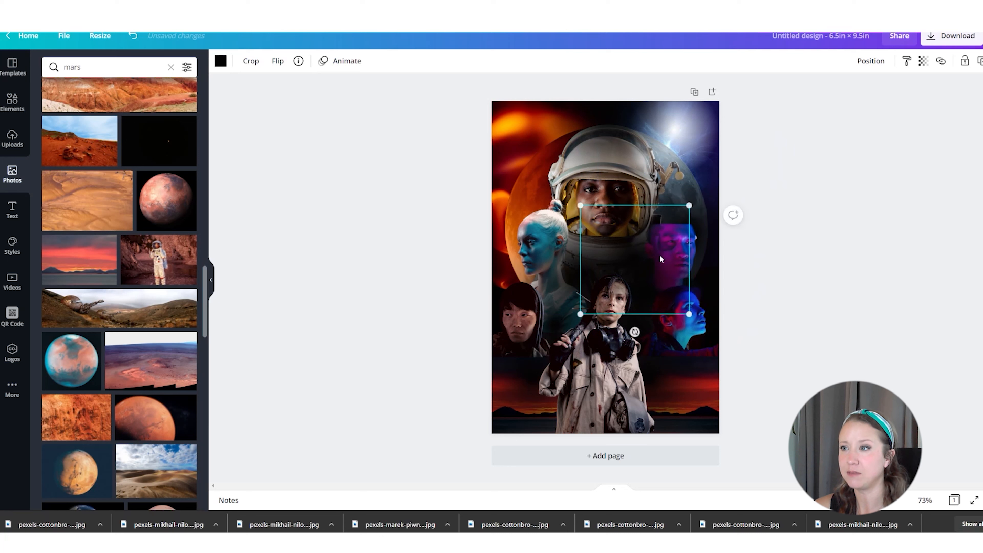
left_click_drag(661, 259, 690, 231)
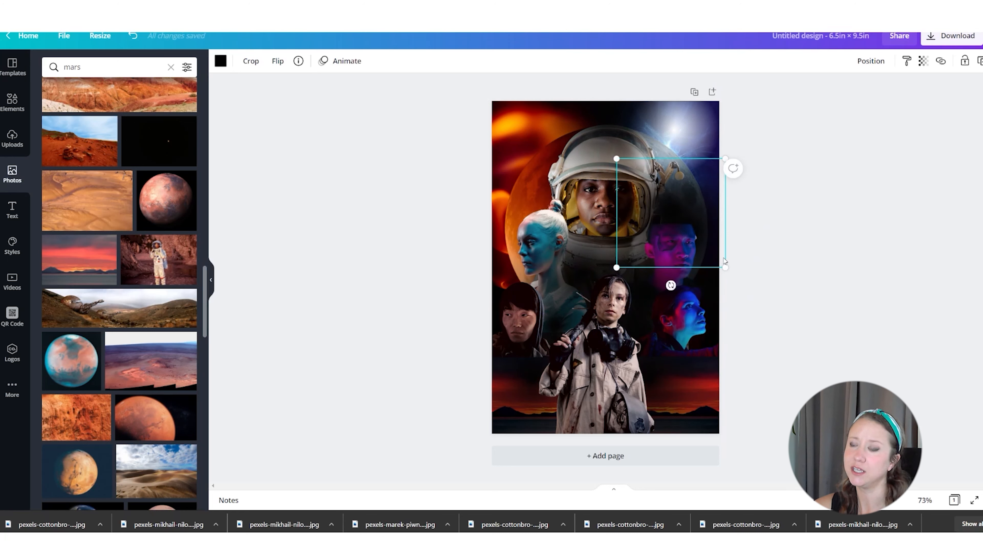
left_click(773, 259)
left_click_drag(681, 211, 690, 361)
left_click(793, 337)
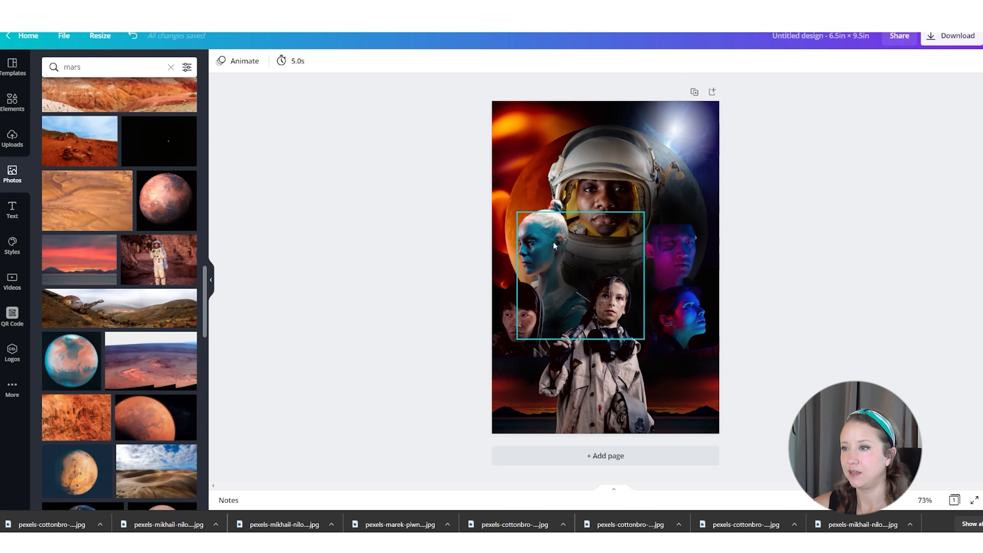
Step: Slightly shrink the black blur that overlaps the teal-lit woman so it covers less of her face
left_click(620, 279)
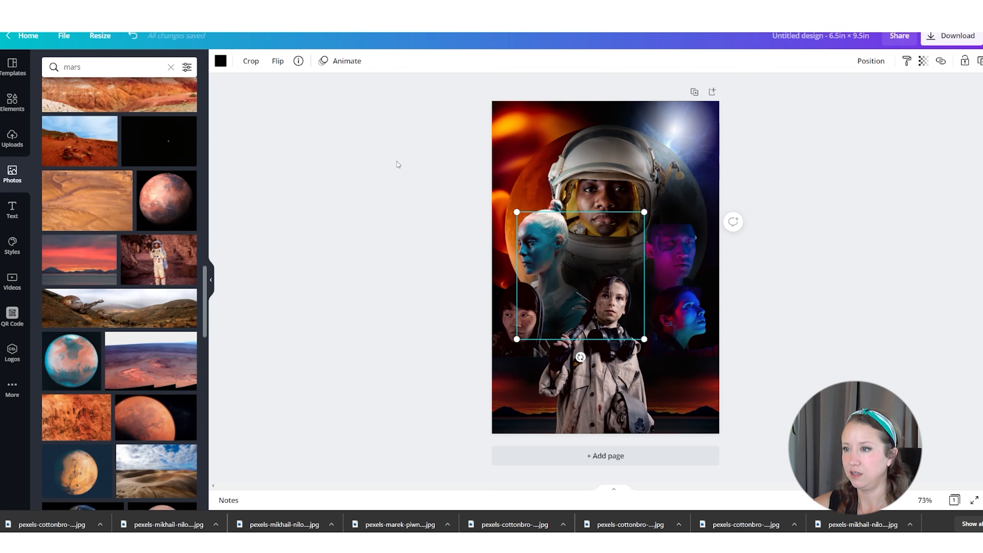
left_click(769, 281)
left_click(553, 275)
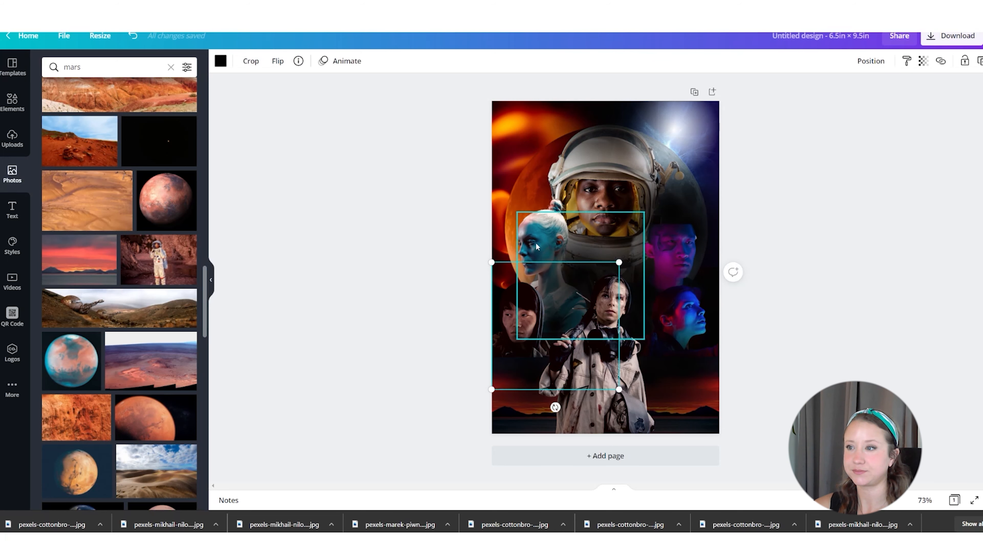
double_click(544, 248)
left_click_drag(517, 213, 529, 215)
left_click(283, 61)
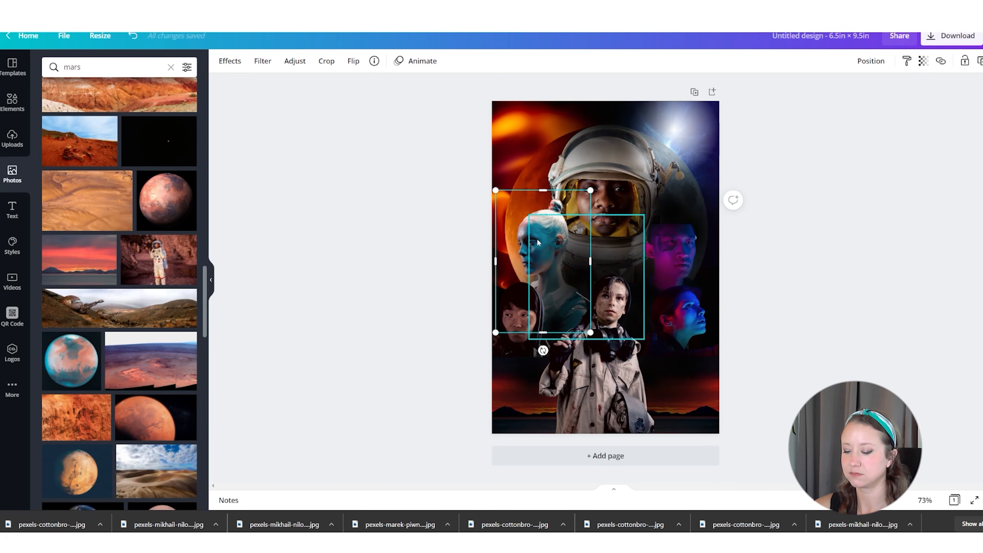
Step: Try the Dare and Peony filters on the teal-lit woman and reduce Peony's intensity
left_click(262, 60)
left_click(184, 241)
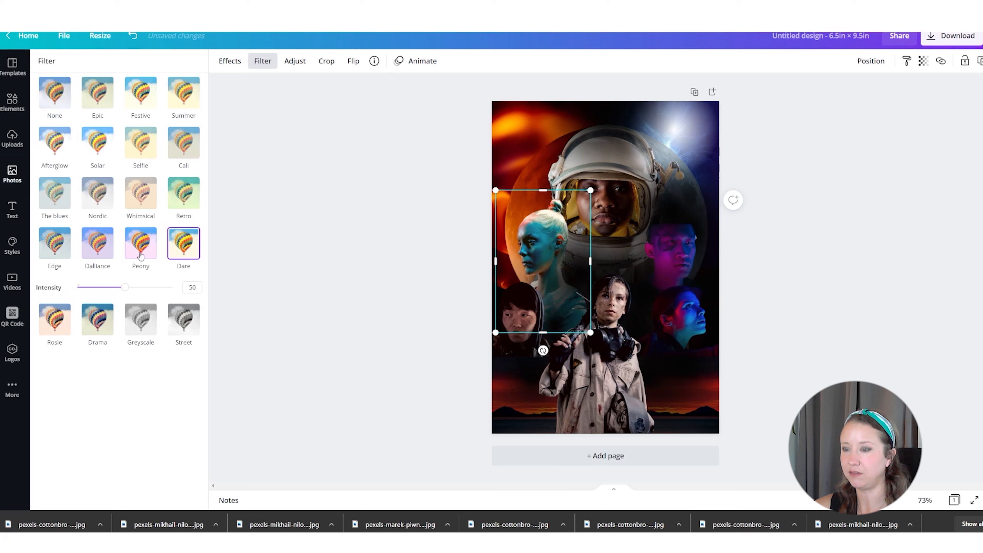
left_click(139, 252)
left_click_drag(124, 287, 100, 287)
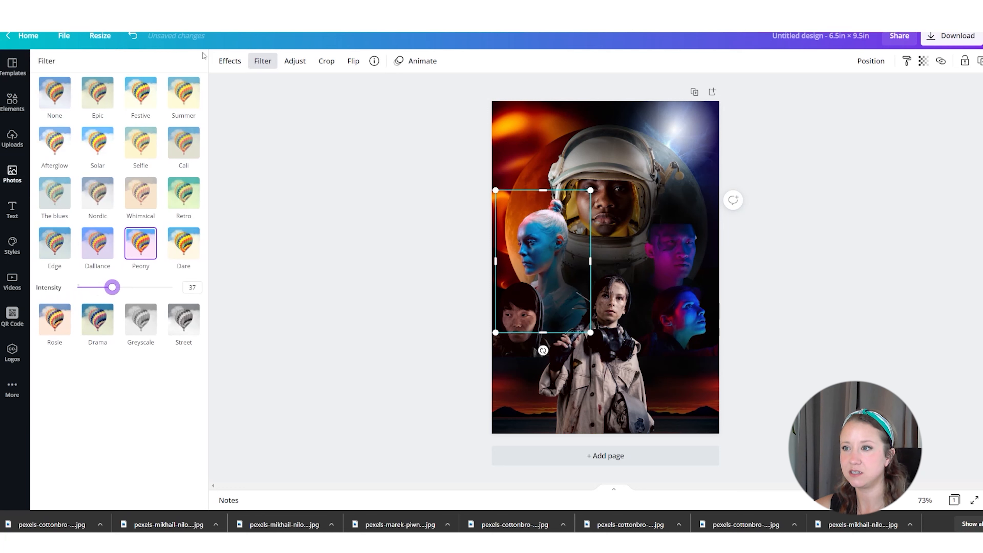
Step: Give the teal-lit woman the Eldar look from the Vivid group of the Photogenic effects
left_click(230, 60)
left_click(180, 149)
scroll(153, 265, "down", 5)
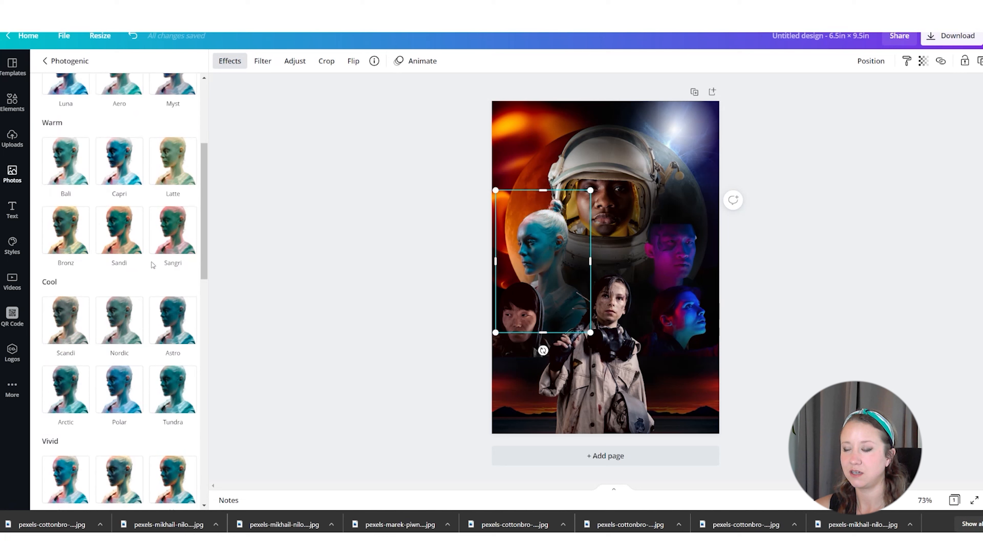
scroll(178, 236, "down", 10)
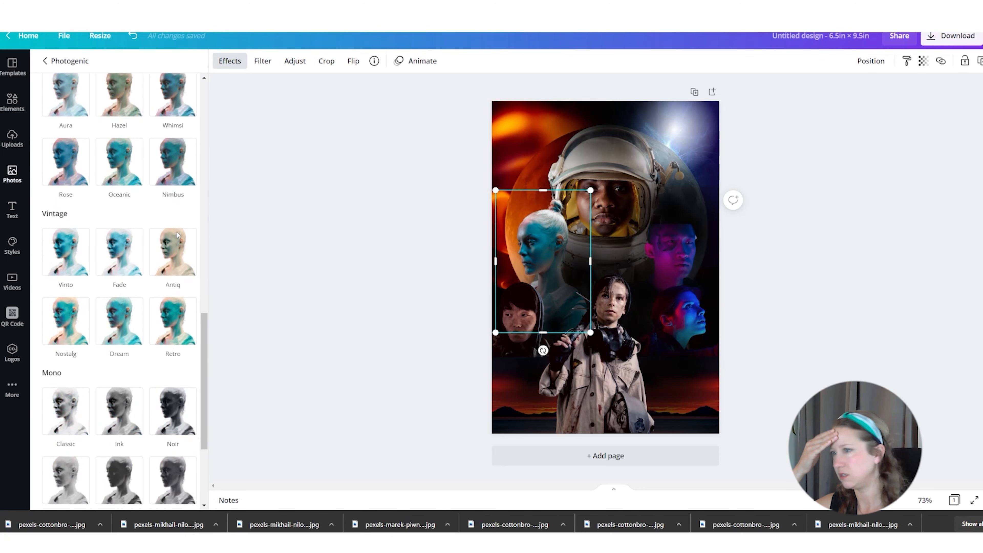
scroll(177, 235, "up", 5)
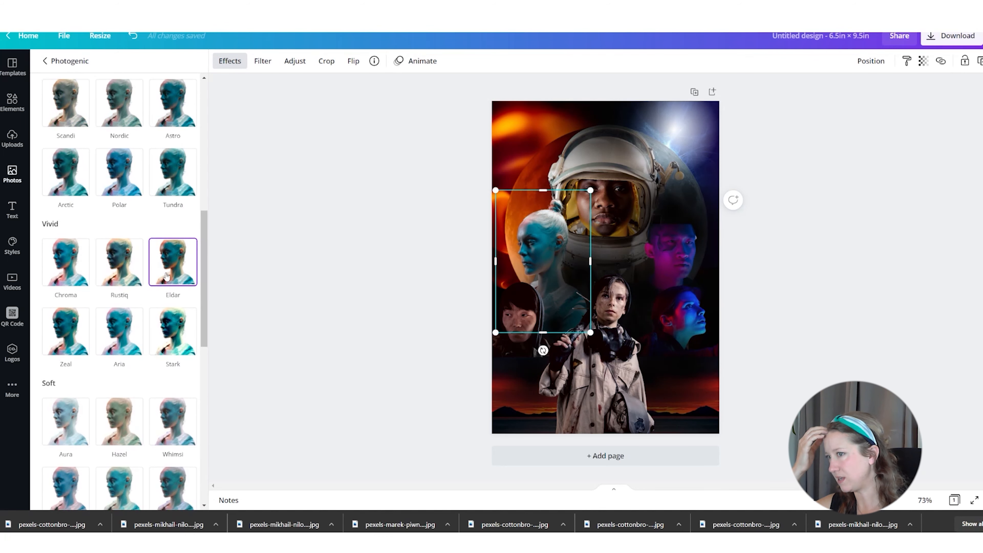
left_click(170, 268)
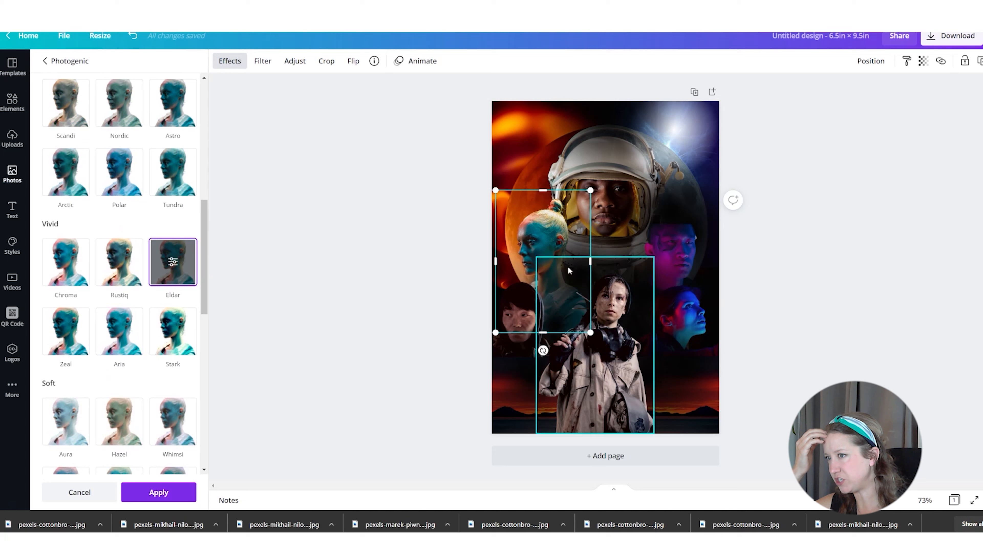
left_click(799, 286)
Step: Give the hooded portrait the same Vivid Eldar Photogenic effect to match the teal-lit woman
left_click(521, 308)
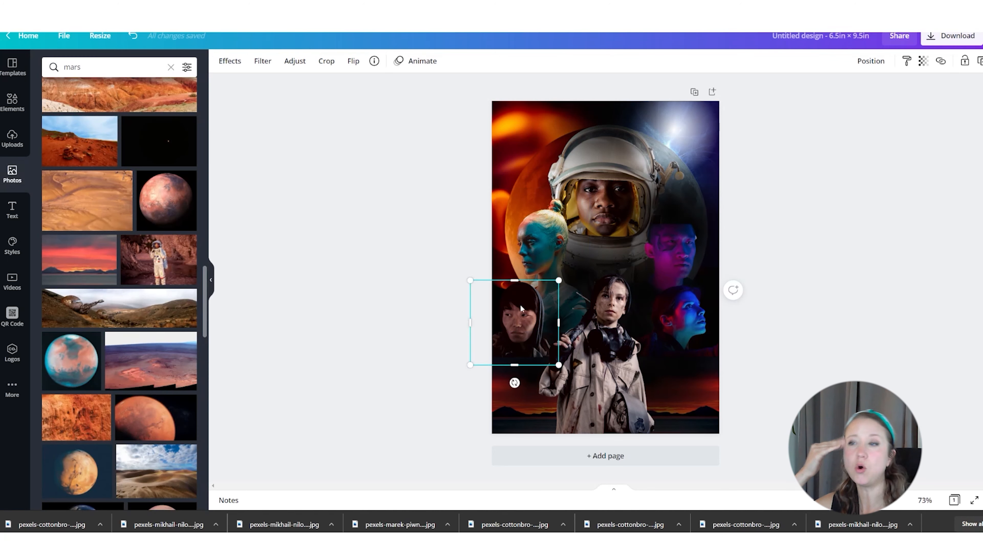
left_click(395, 223)
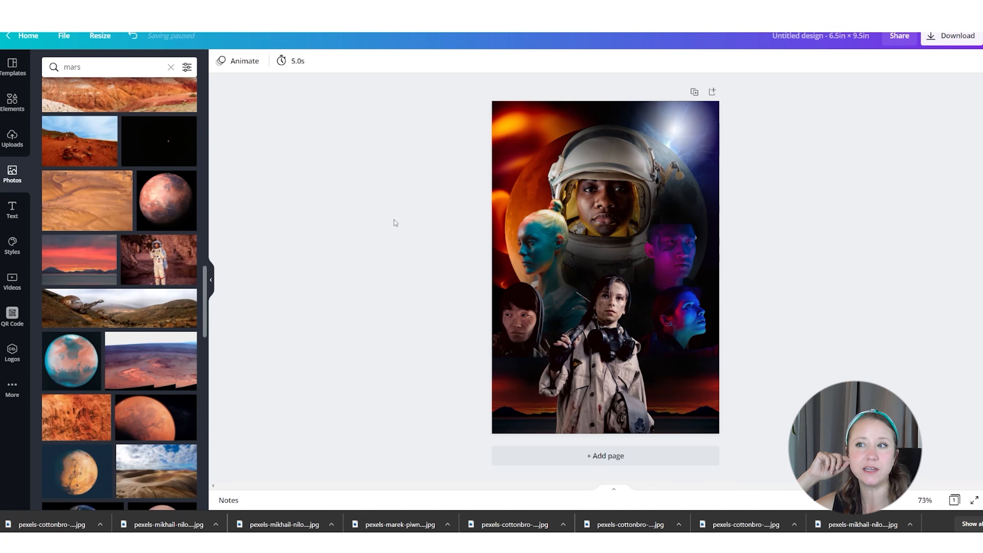
left_click(519, 315)
left_click(262, 61)
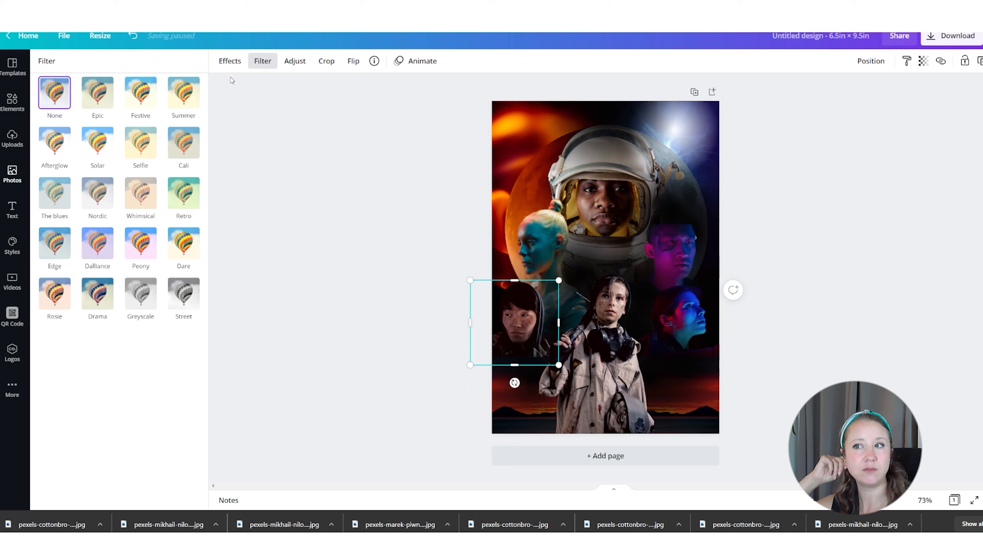
left_click(230, 61)
left_click(179, 154)
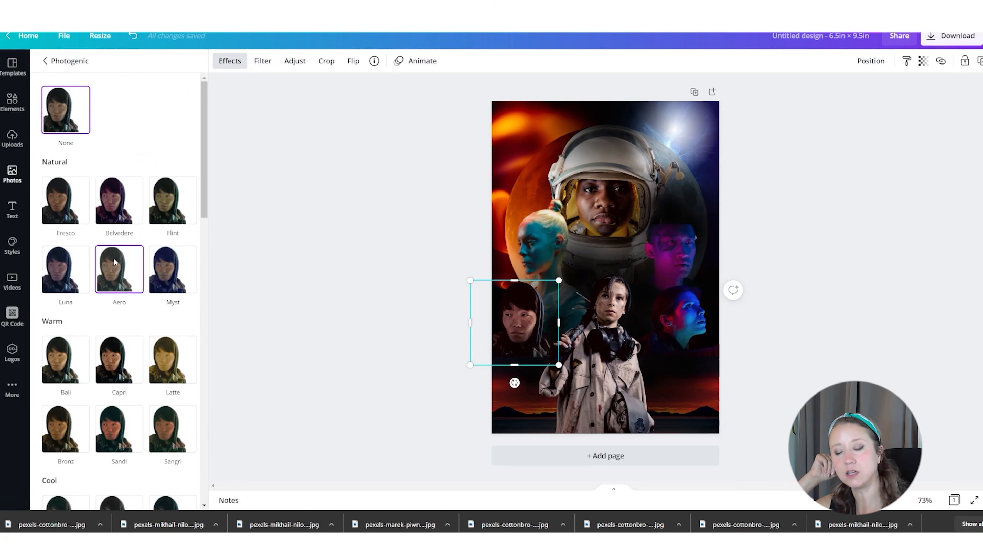
scroll(111, 215, "down", 1)
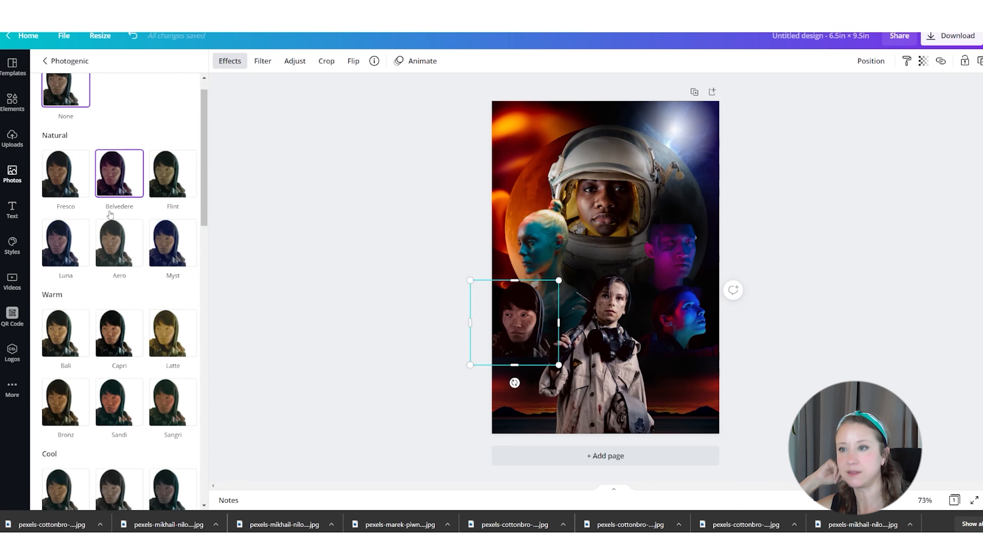
scroll(111, 225, "down", 8)
left_click(170, 289)
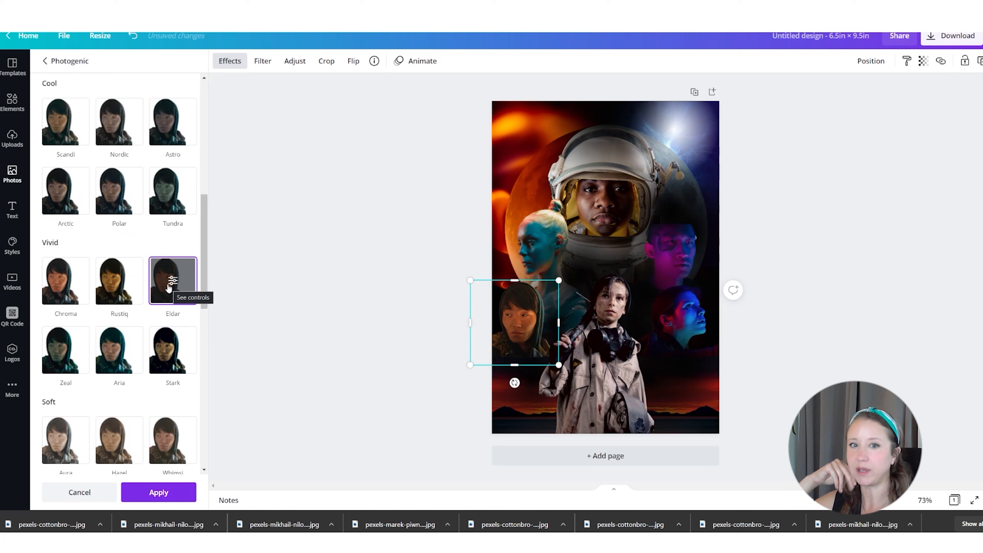
left_click(545, 245)
left_click(519, 238)
mouse_move(519, 238)
left_mouse_down()
mouse_move(531, 239)
mouse_move(522, 240)
left_mouse_up()
left_click(796, 290)
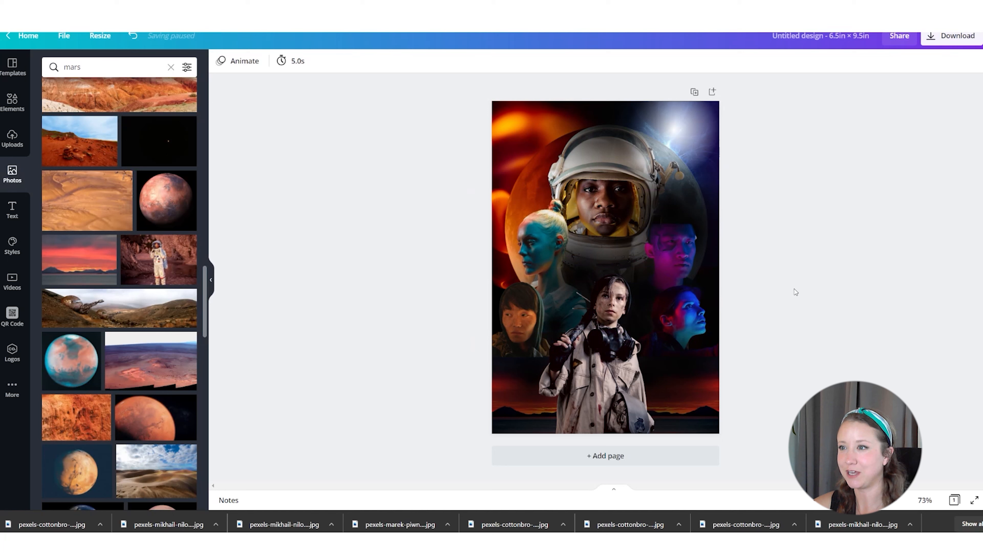
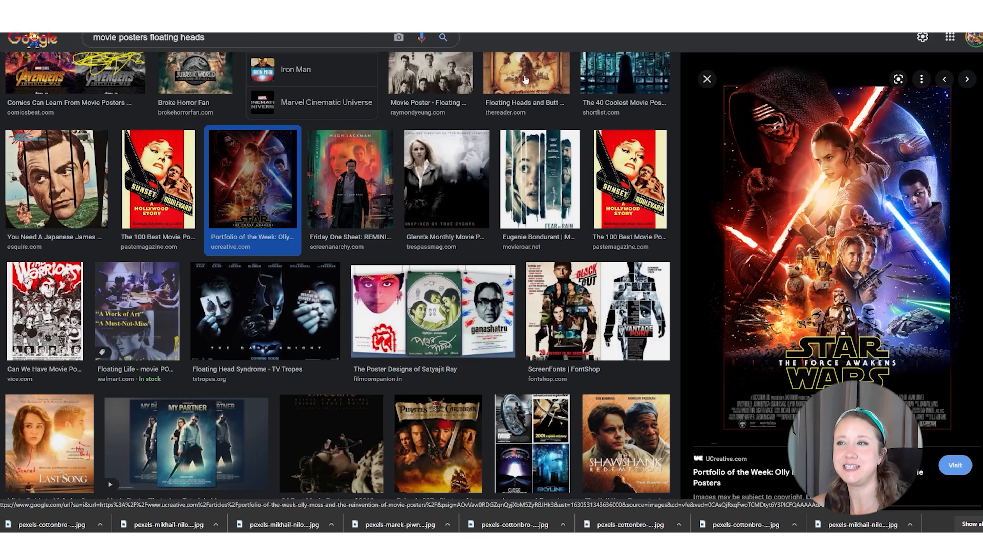
Step: Study the Star Wars floating-heads poster in the Google image results as a reference and return to Canva
left_click(43, 309)
left_click(235, 192)
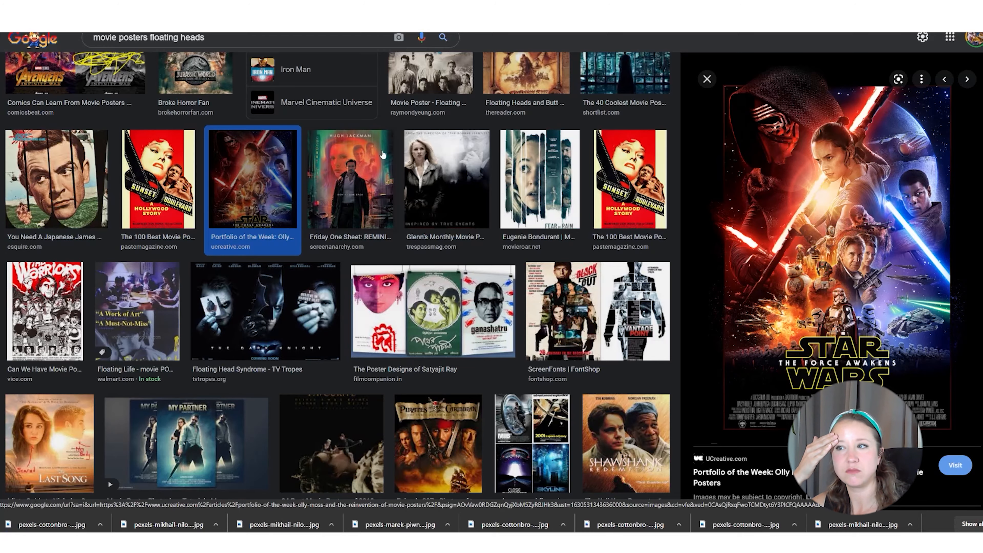
left_click(411, 5)
Step: Search the elements for "light flare" and add the photo of the orange horizontal flare to the poster
left_click(11, 102)
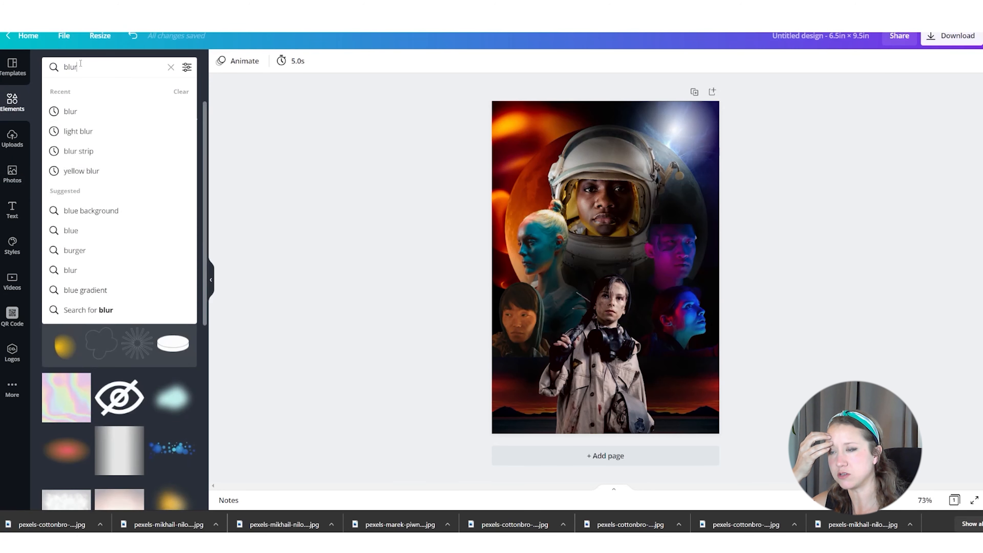
left_click(80, 67)
key("BackSpace")
key("BackSpace")
key("BackSpace")
key("BackSpace")
type("light flare")
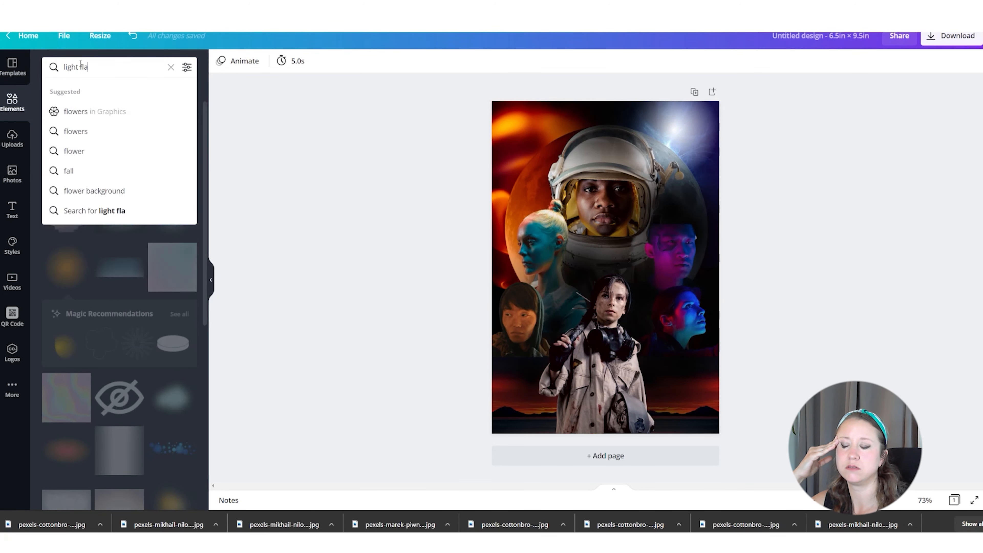
key("Return")
left_click(132, 200)
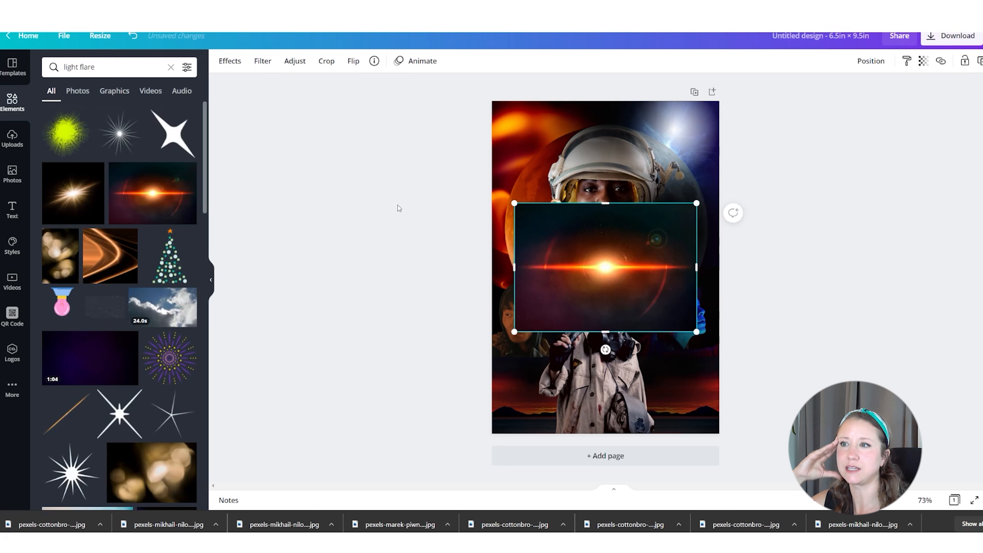
Step: Shrink the flare photo to about 2.3 by 1.6 in and place it in the poster's bottom-right corner
left_click_drag(577, 270, 531, 170)
left_click_drag(648, 230, 559, 167)
left_click_drag(537, 155, 722, 433)
left_click_drag(644, 375, 638, 373)
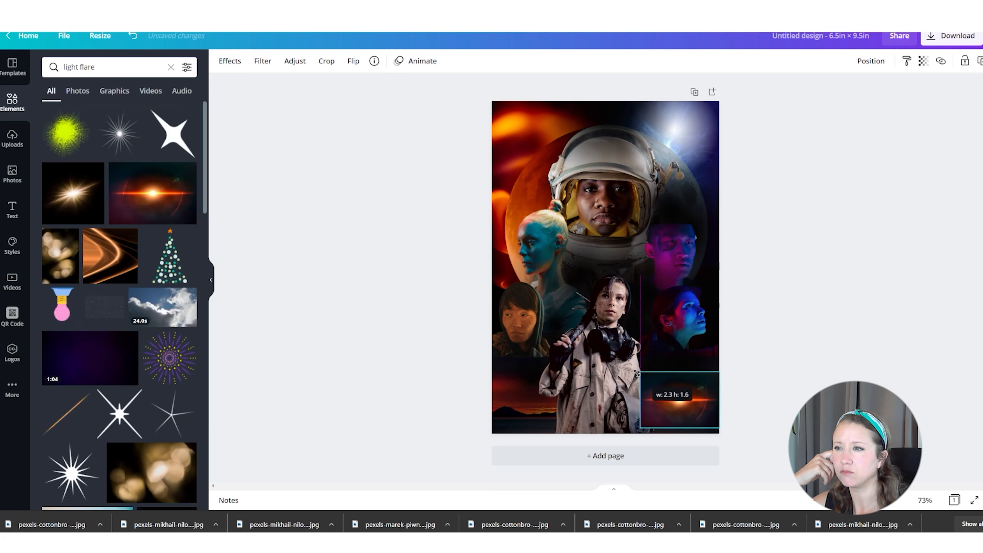
left_click_drag(680, 427, 696, 221)
key("ctrl+z")
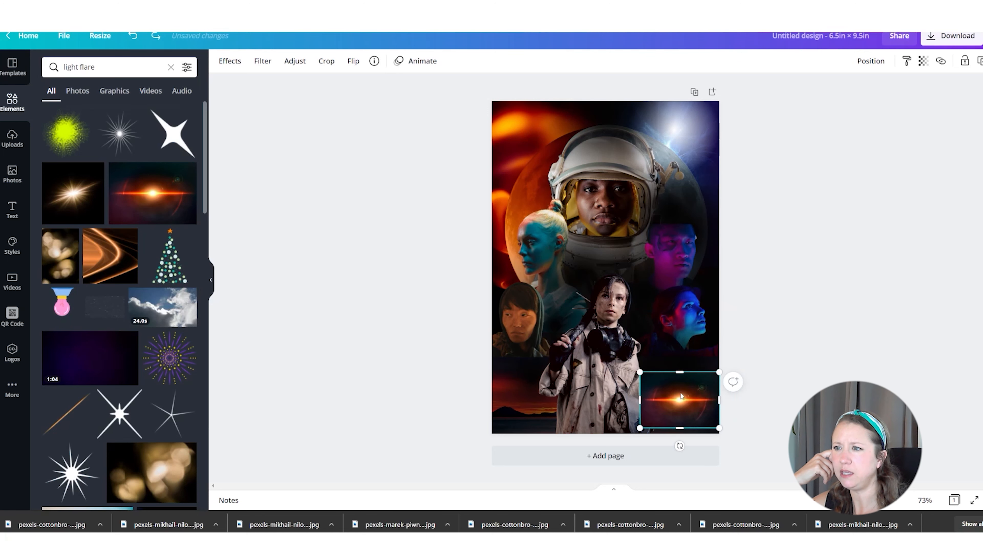
mouse_move(683, 413)
left_mouse_down()
mouse_move(692, 197)
mouse_move(682, 419)
left_mouse_up()
Step: Set the flare photo's transparency value to about 46 so the sunset shows through
left_click(924, 61)
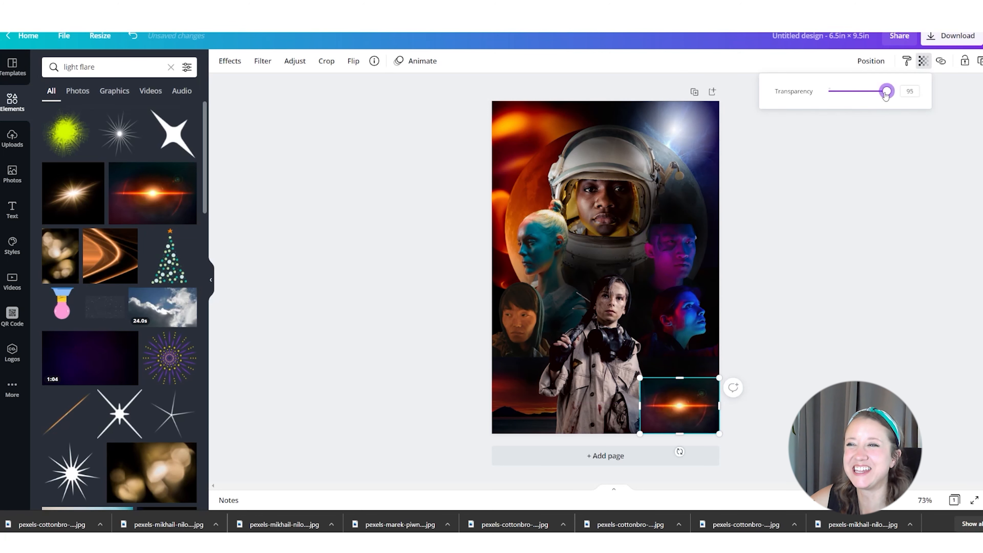
left_click_drag(886, 94, 855, 98)
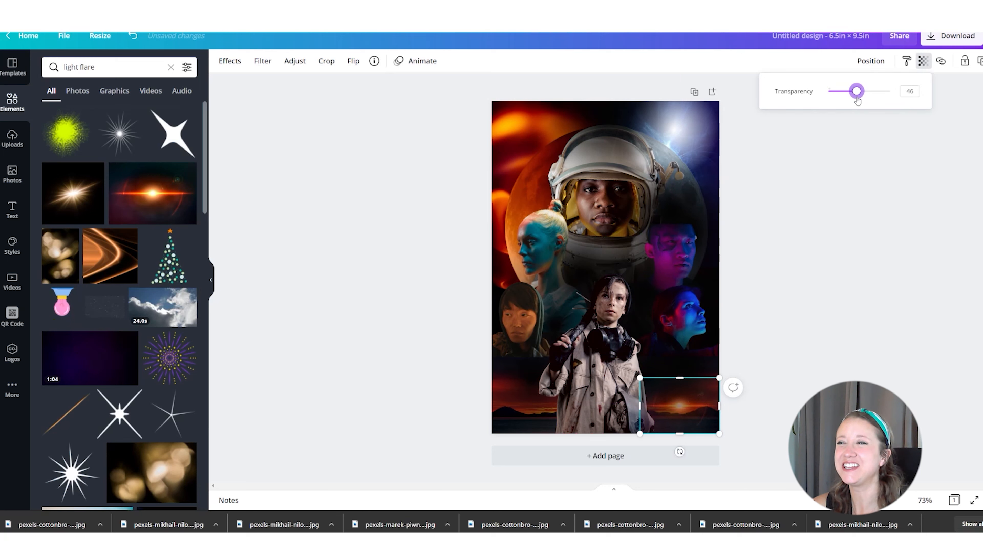
Step: Enlarge the flare photo over the lower-right sunset and layer it behind the standing figure in the coat
left_click_drag(640, 378, 586, 340)
left_click_drag(643, 391, 657, 394)
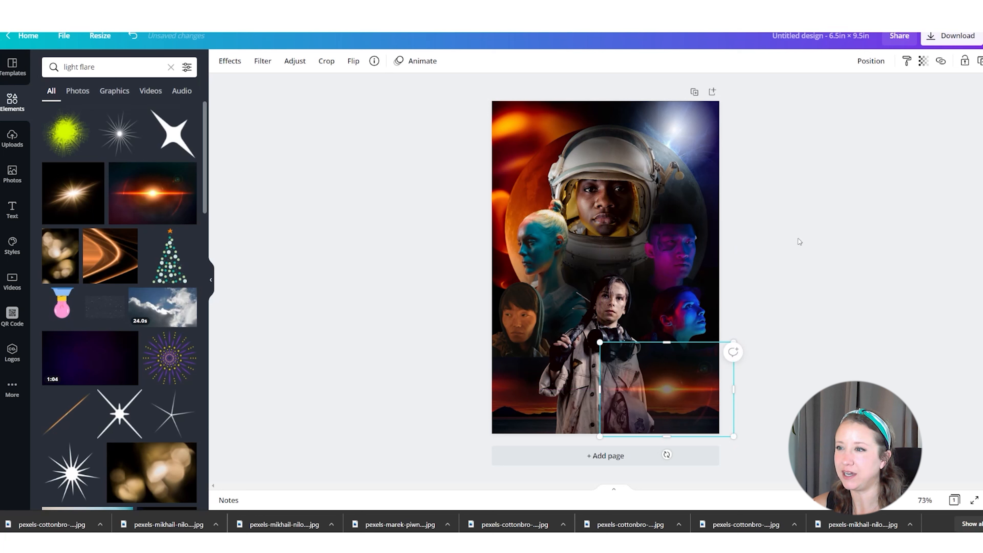
left_click(871, 61)
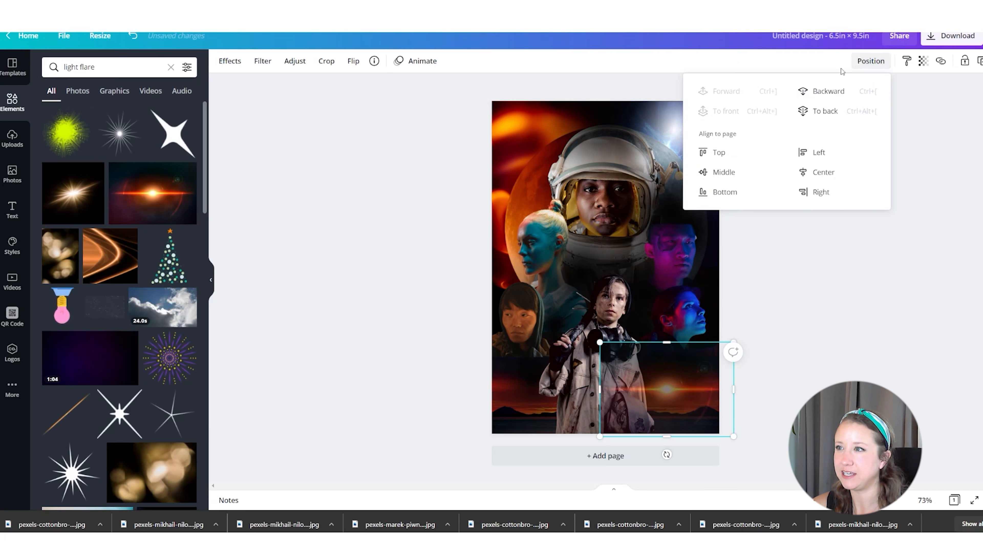
left_click(824, 92)
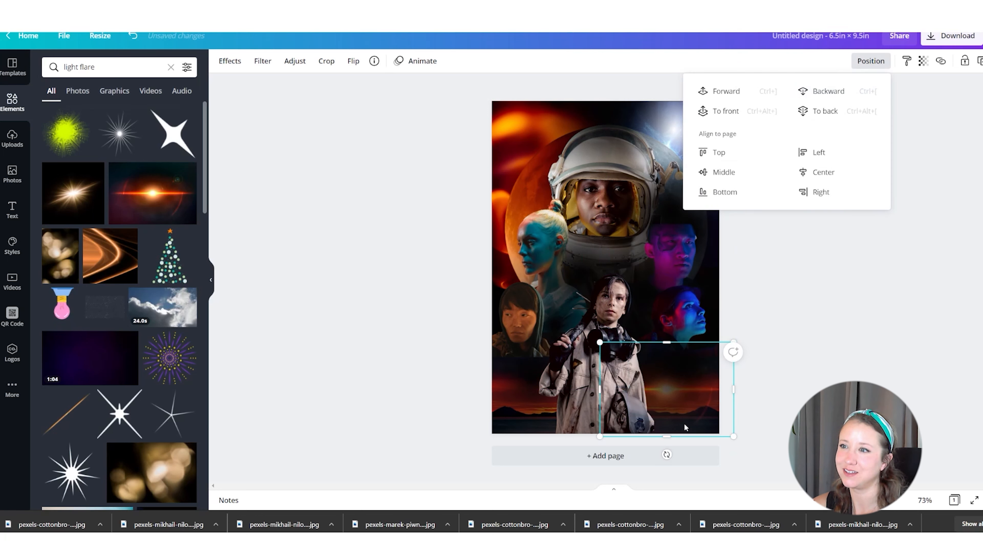
Step: Try the black blur behind the light flare, and bring it forward in front of the flare again
left_click(673, 431)
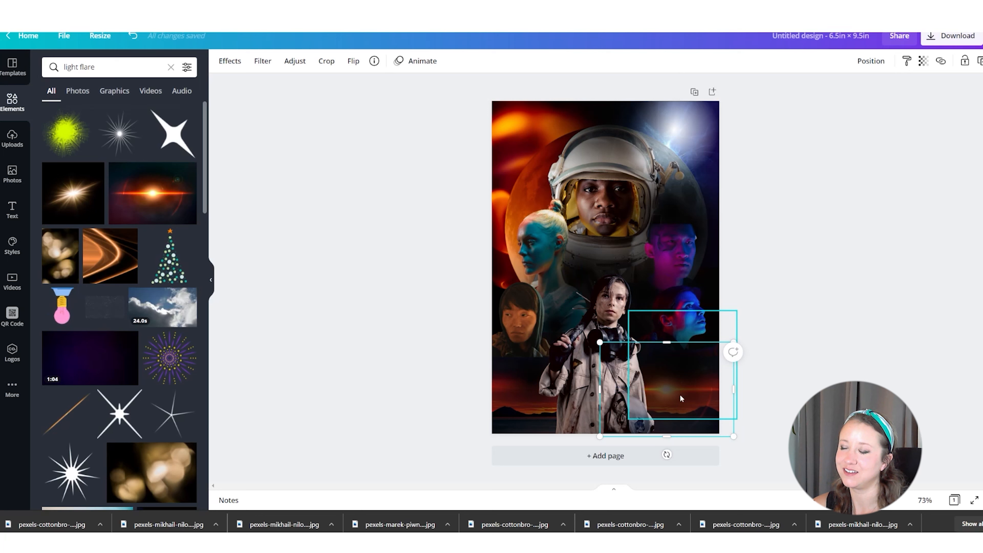
left_click(681, 398)
left_click(871, 60)
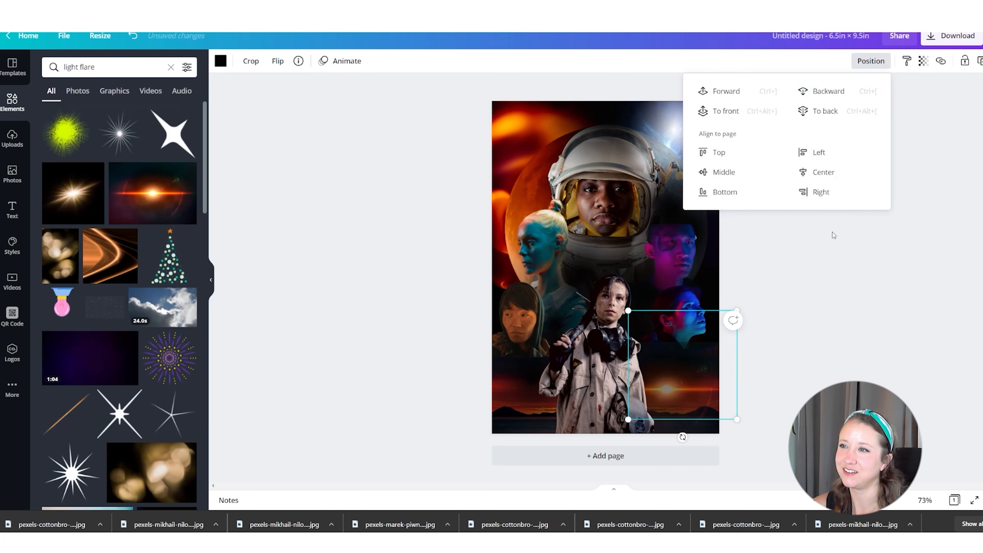
left_click(823, 267)
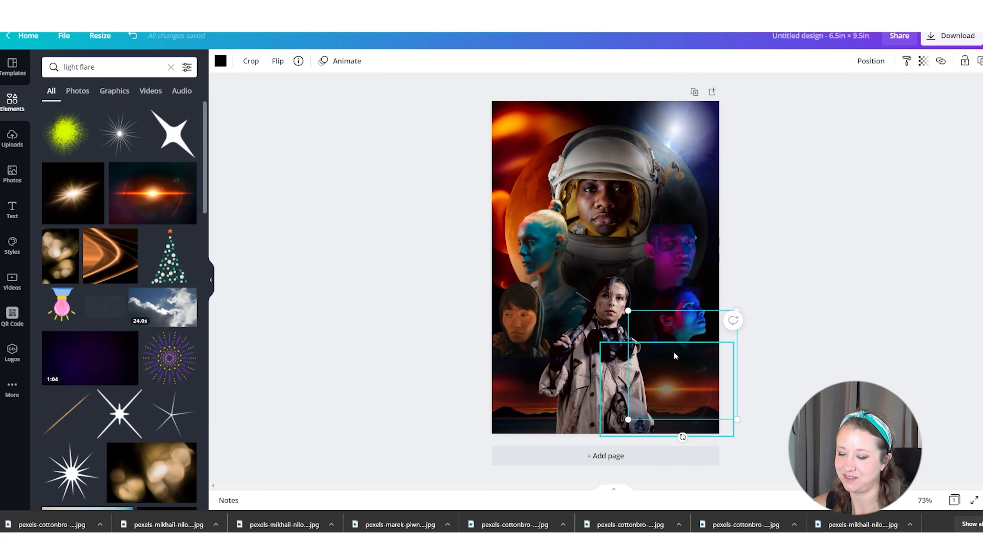
left_click(871, 61)
left_click(725, 92)
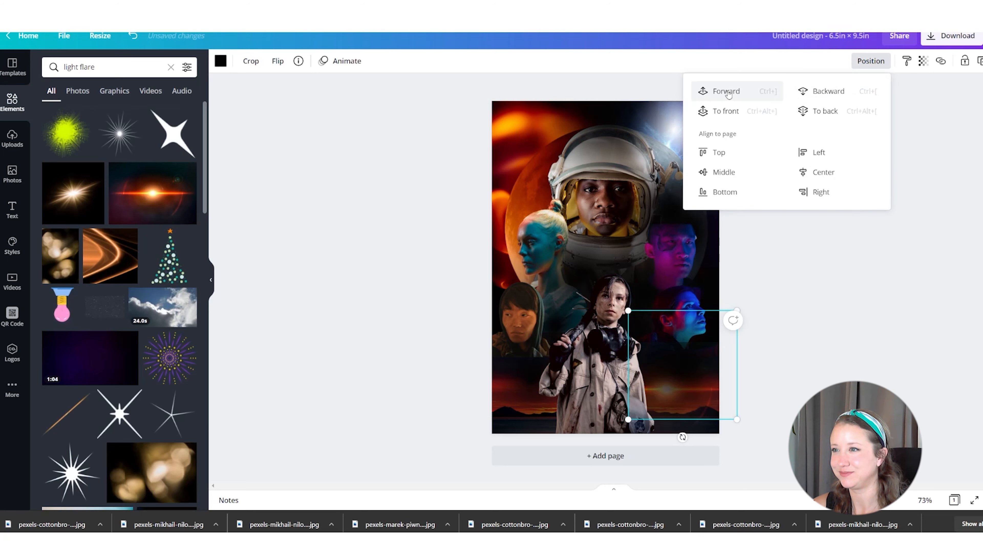
Step: Shrink the black blur covering the flare and shift the dark area below the blue-lit portrait so the flare stays bright
left_click_drag(736, 419, 696, 383)
left_click(705, 423)
left_click_drag(669, 343, 670, 301)
left_click(778, 327)
left_click_drag(658, 334, 690, 345)
left_click(788, 332)
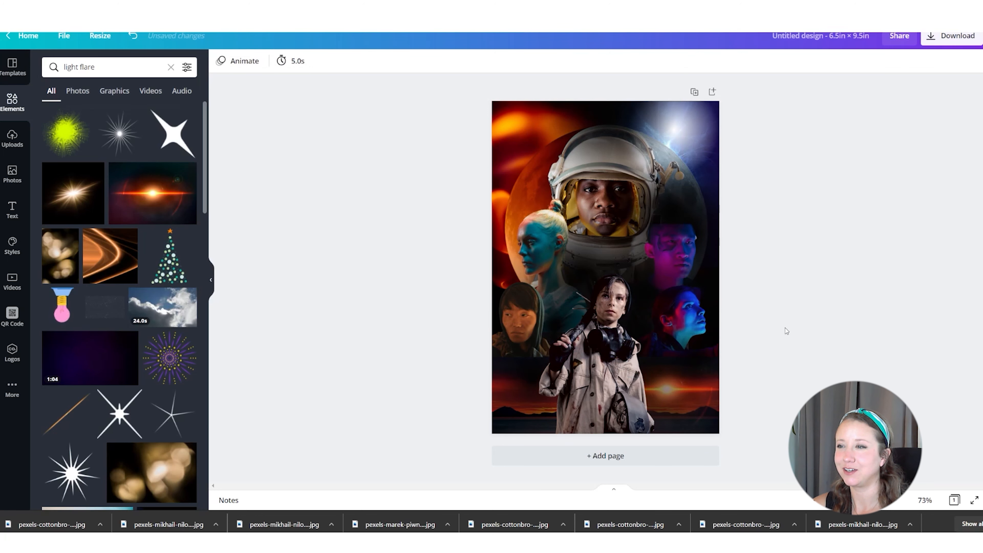
Step: Nudge the light flare slightly lower along the sunset horizon
mouse_move(677, 392)
left_mouse_down()
mouse_move(677, 402)
mouse_move(692, 402)
left_mouse_up()
left_click(788, 392)
left_click(777, 369)
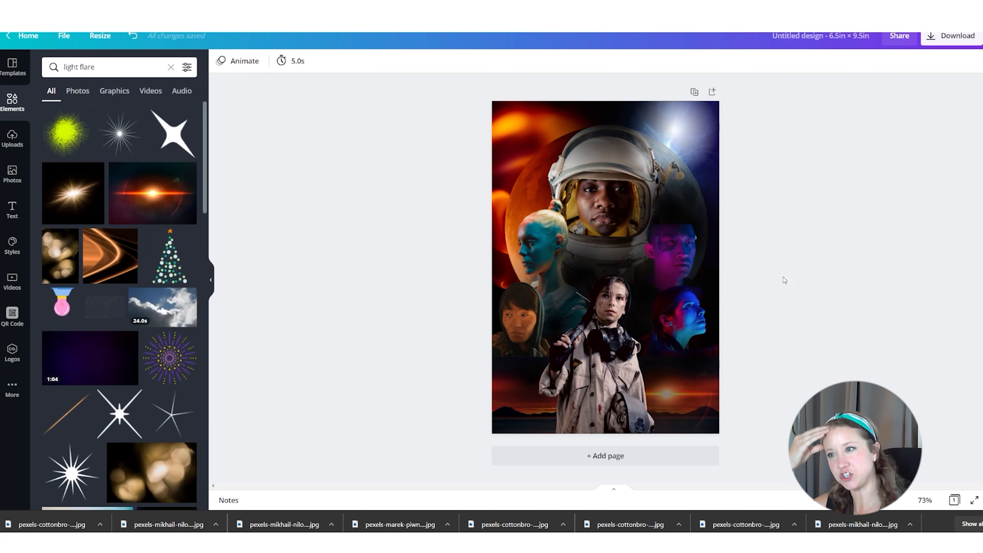
Step: Shrink the black blur beside the astronaut's helmet and shift it slightly right over the moon
left_click(652, 253)
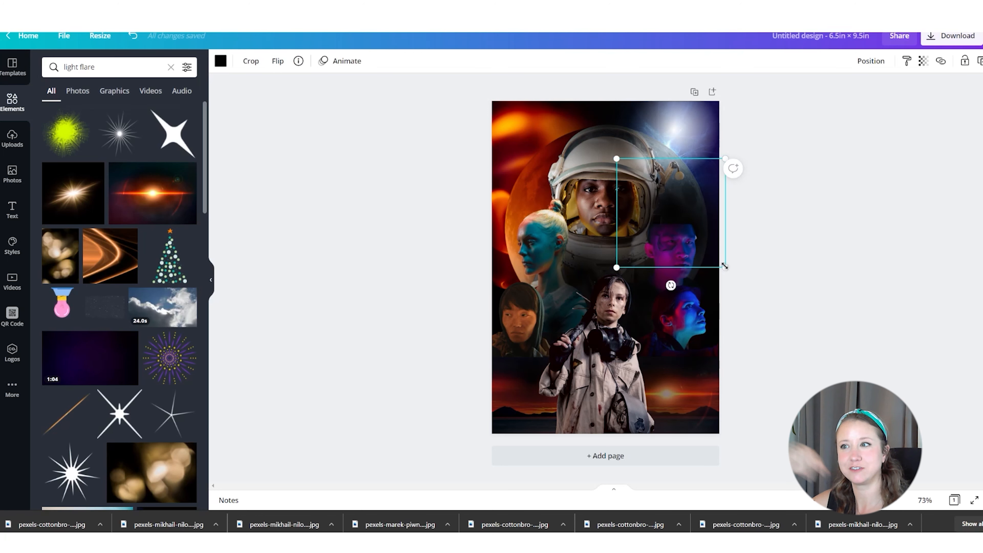
left_click_drag(726, 267, 711, 251)
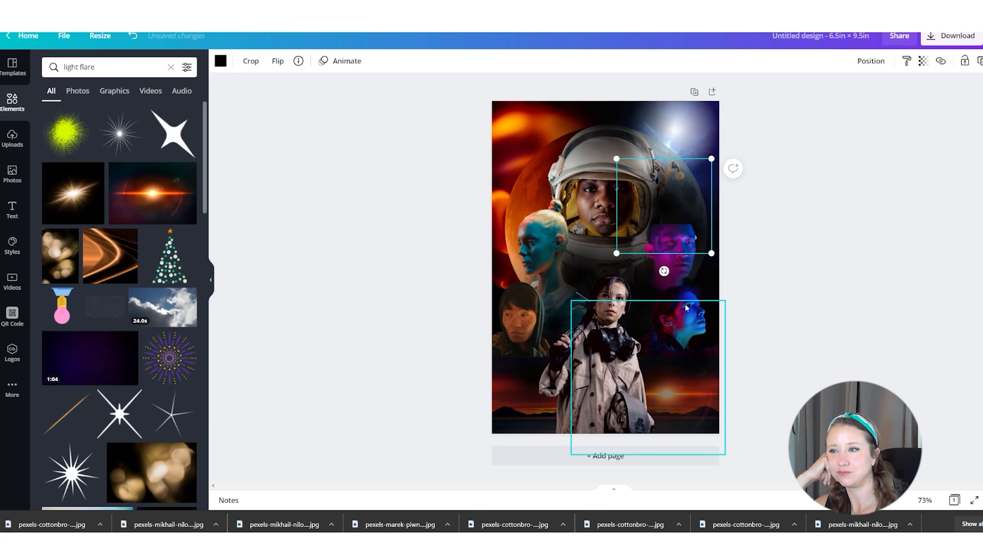
left_click(799, 287)
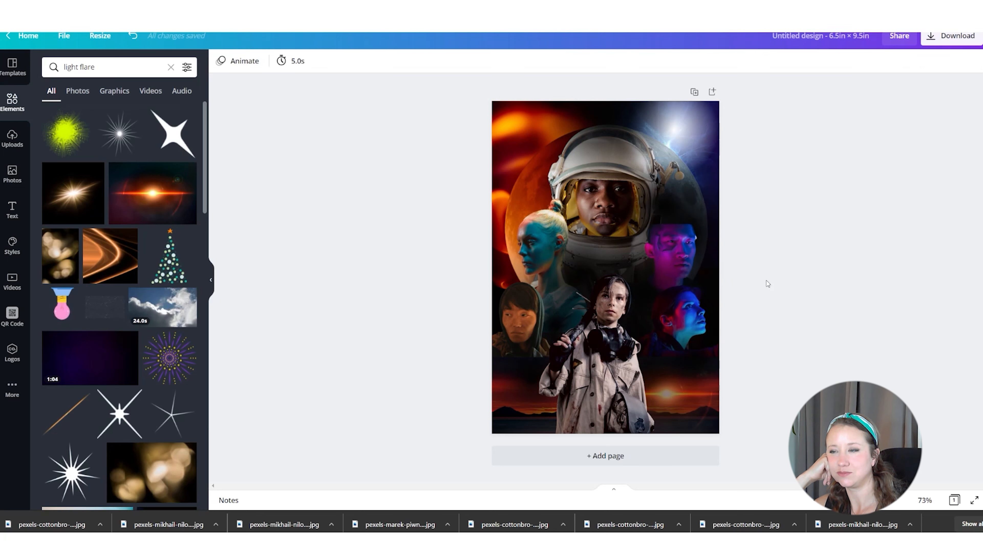
left_click_drag(675, 211, 684, 210)
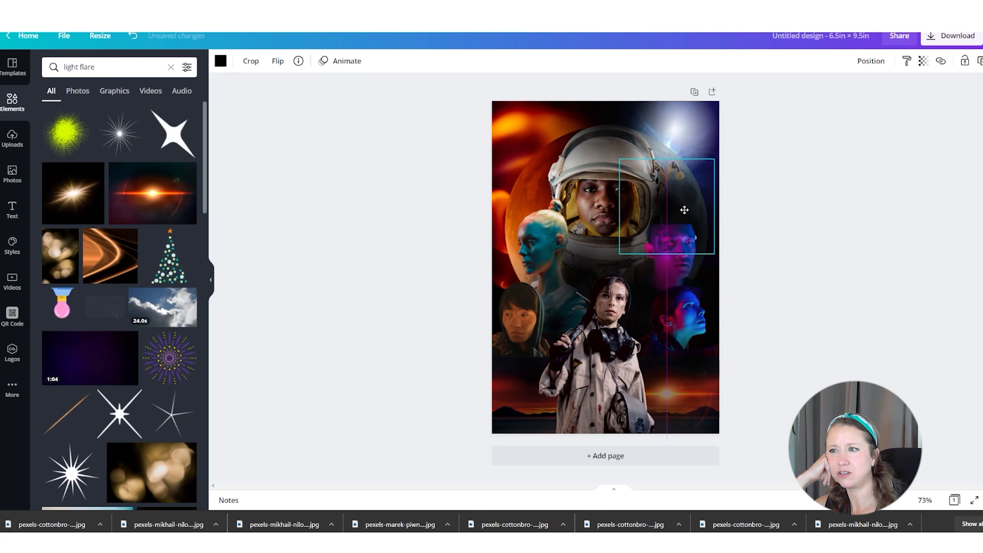
left_click(776, 245)
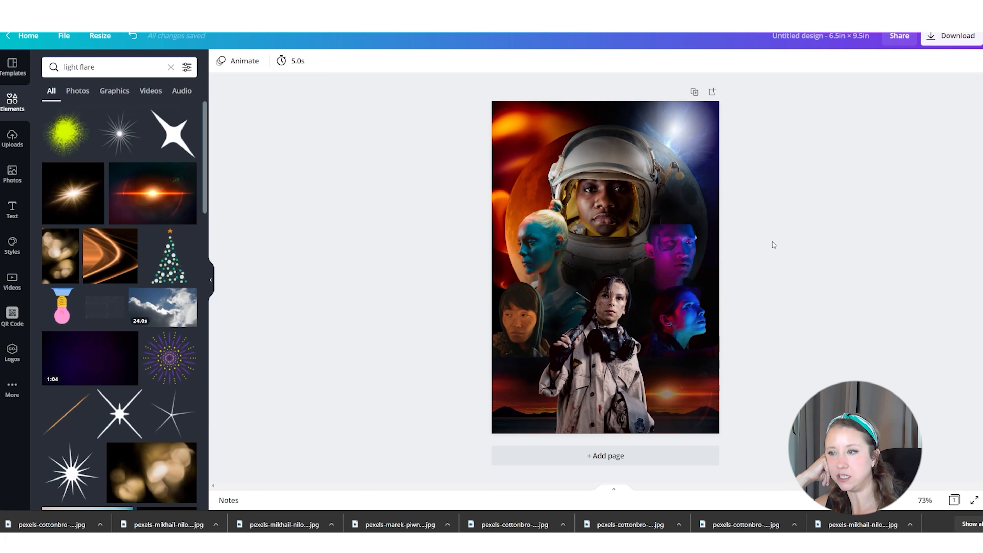
Step: Enlarge the black blur beside the helmet past the moon's right edge and adjust its framing
left_click(703, 236)
left_click_drag(715, 254, 774, 321)
left_click_drag(721, 269, 710, 233)
double_click(753, 274)
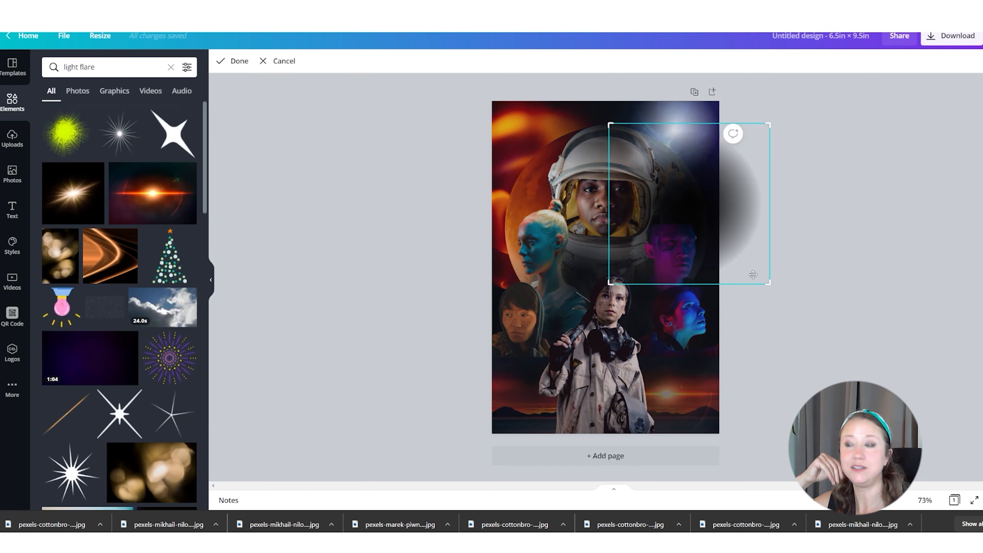
left_click_drag(769, 283, 753, 232)
left_click(787, 272)
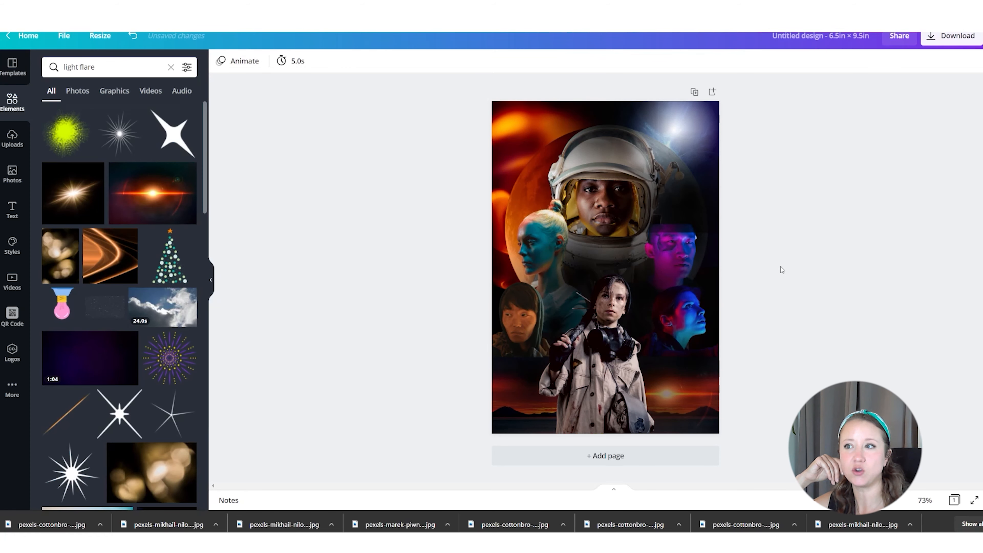
Step: Reduce the black blur again and settle it between the astronaut's helmet and the purple portrait
left_click(761, 273)
left_click_drag(761, 274, 688, 208)
left_click(779, 228)
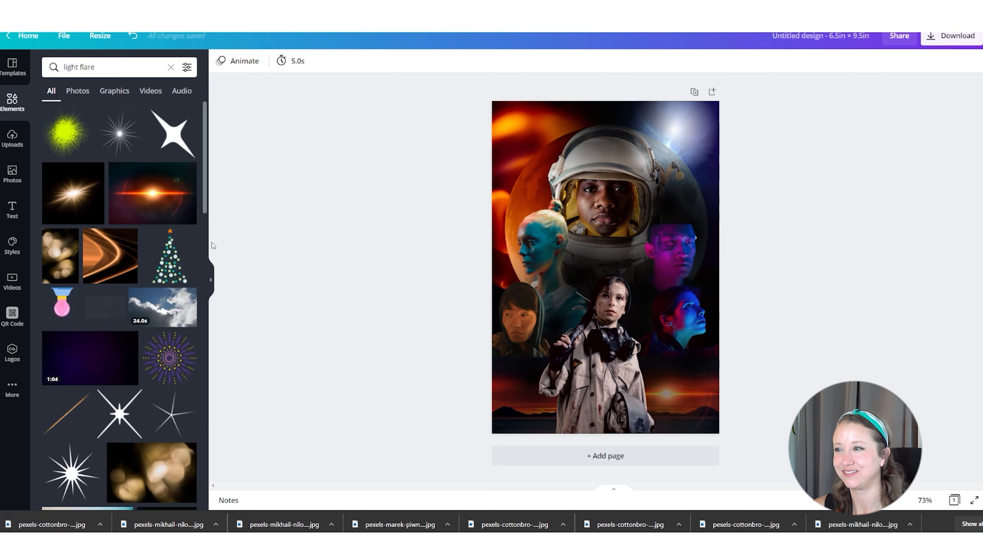
left_click(668, 209)
left_click_drag(668, 209, 665, 209)
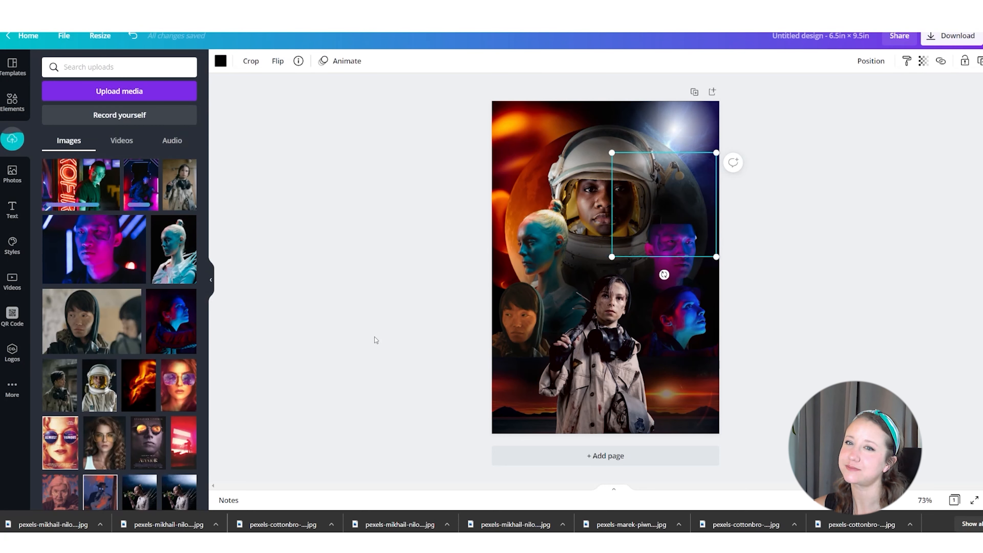
Step: Add the uploaded photo of the crouching man in neon light and crop it tightly around the top of his head
left_click(137, 190)
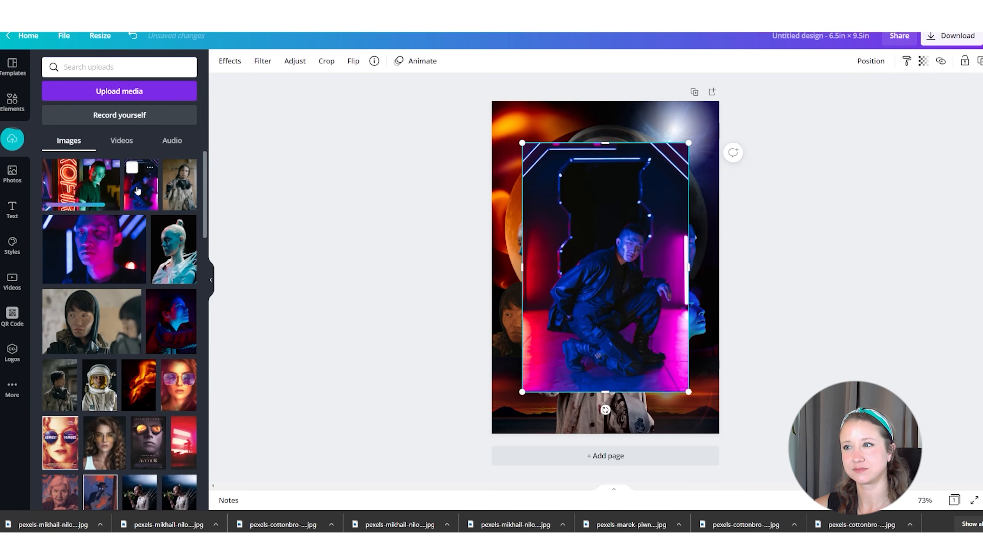
left_click_drag(605, 142, 605, 220)
left_click_drag(606, 392, 619, 248)
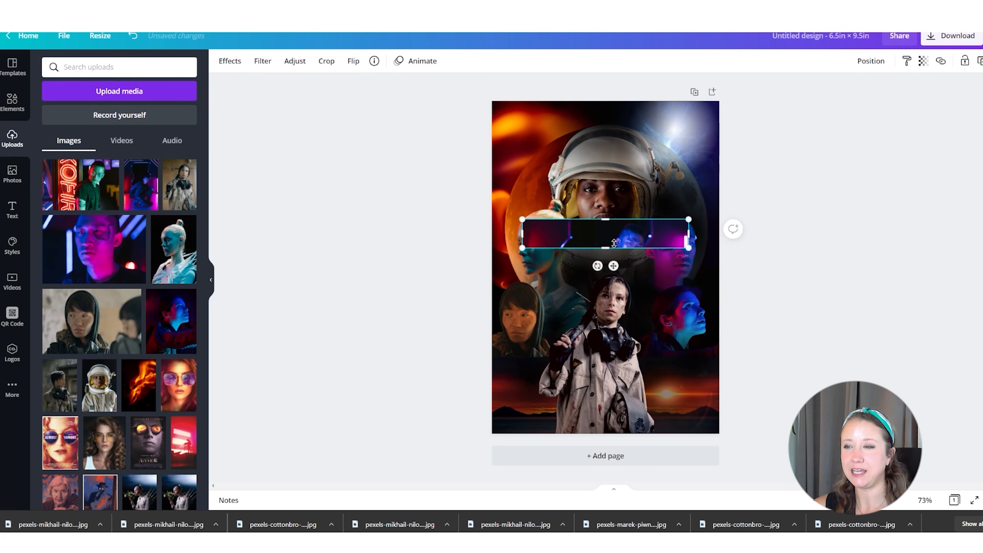
left_click_drag(522, 234, 612, 235)
left_click_drag(689, 234, 631, 238)
Step: Remove the background of the cropped head photo, tilt it counterclockwise and extend its frame to about 1 by 1.6 in
left_click(230, 61)
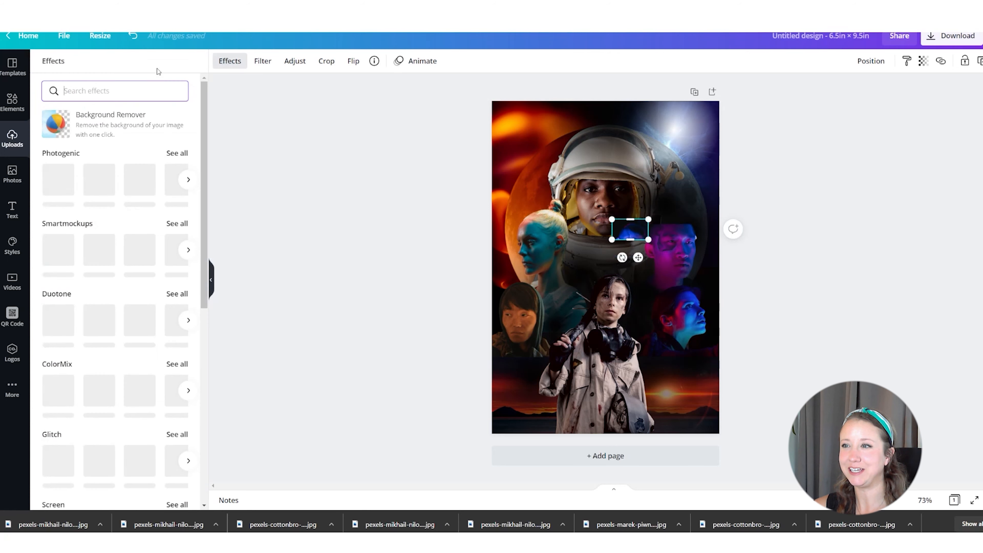
left_click(124, 121)
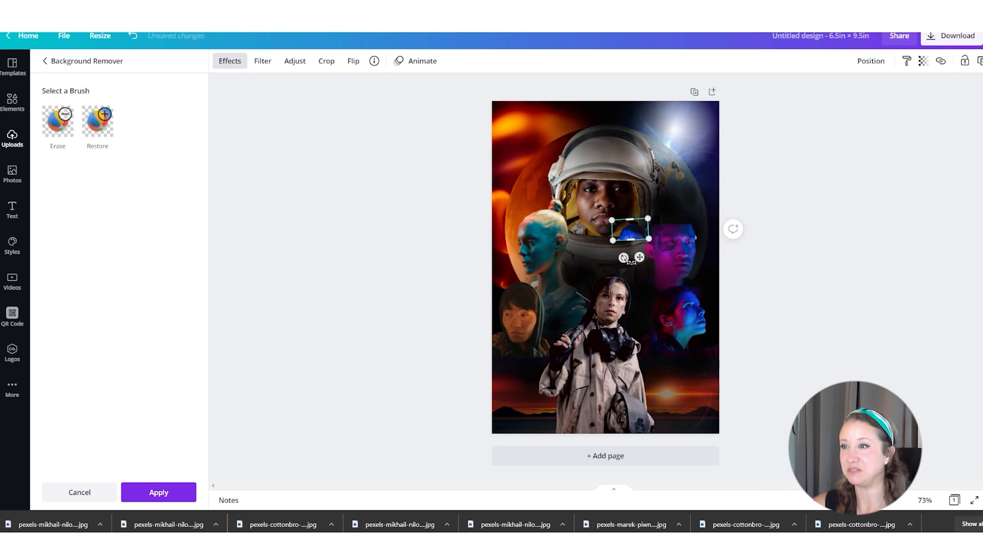
left_click_drag(624, 258, 637, 238)
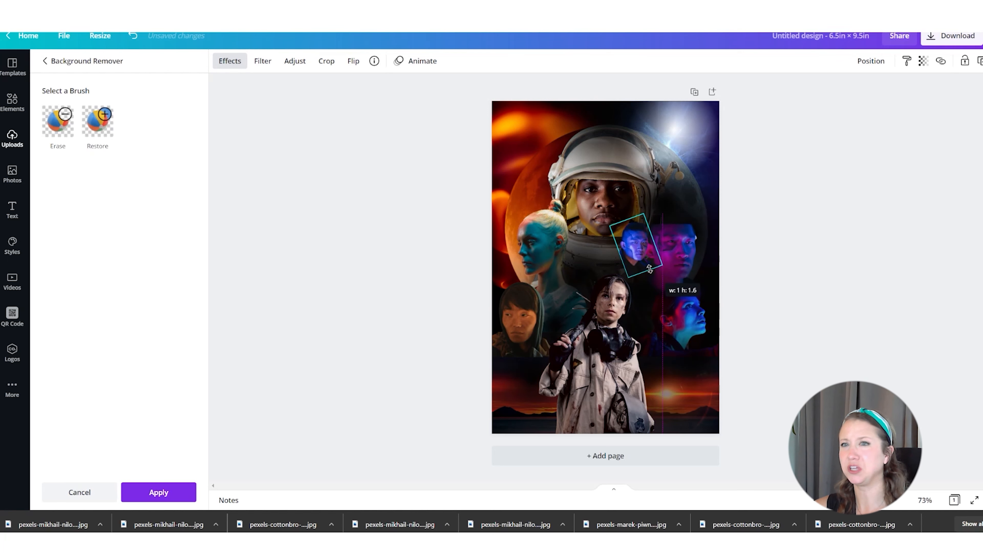
Step: Erase everything but the man's hair and upper forehead from the cutout, using brush size 100 for the body
left_click(58, 120)
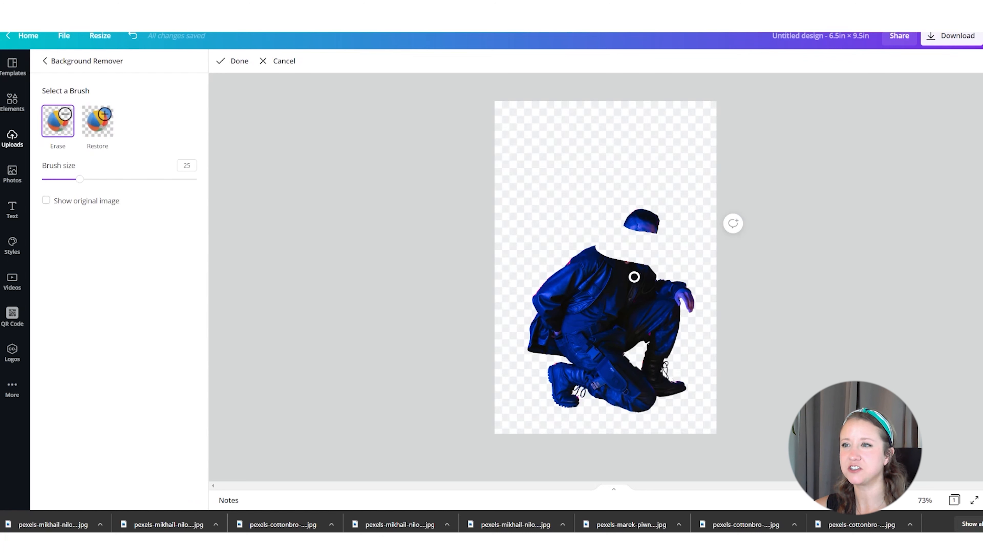
left_click_drag(83, 180, 197, 179)
mouse_move(567, 235)
left_mouse_down()
mouse_move(694, 286)
mouse_move(549, 329)
mouse_move(706, 321)
mouse_move(571, 395)
mouse_move(637, 386)
left_mouse_up()
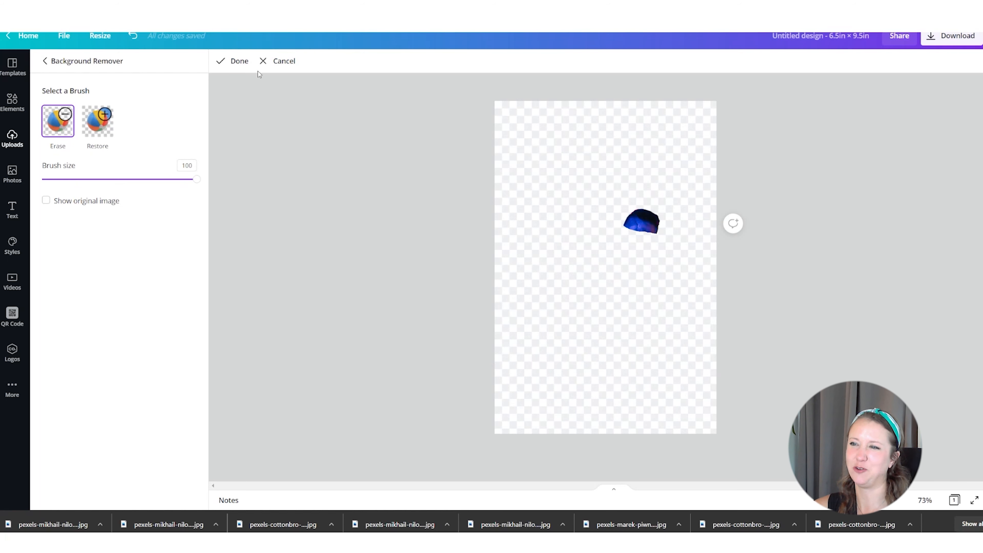
left_click(237, 65)
Step: Place the hair cutout over the cut-off top of the purple portrait and enlarge it to about 1.8 by 2.7 in
mouse_move(663, 265)
left_mouse_down()
mouse_move(696, 289)
mouse_move(674, 274)
left_mouse_up()
left_click_drag(632, 237, 662, 222)
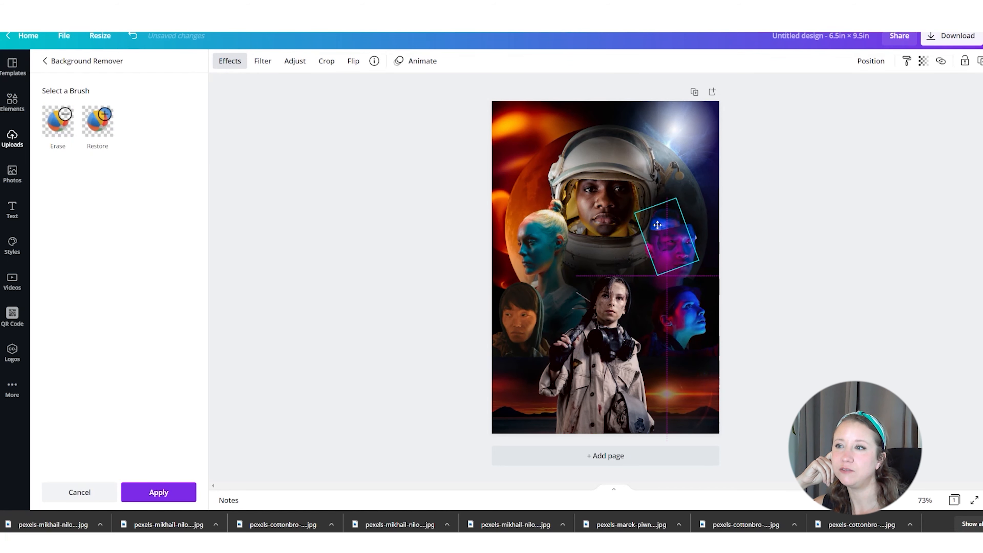
left_click_drag(703, 258, 718, 268)
left_click_drag(636, 215, 673, 230)
left_click_drag(717, 278, 721, 280)
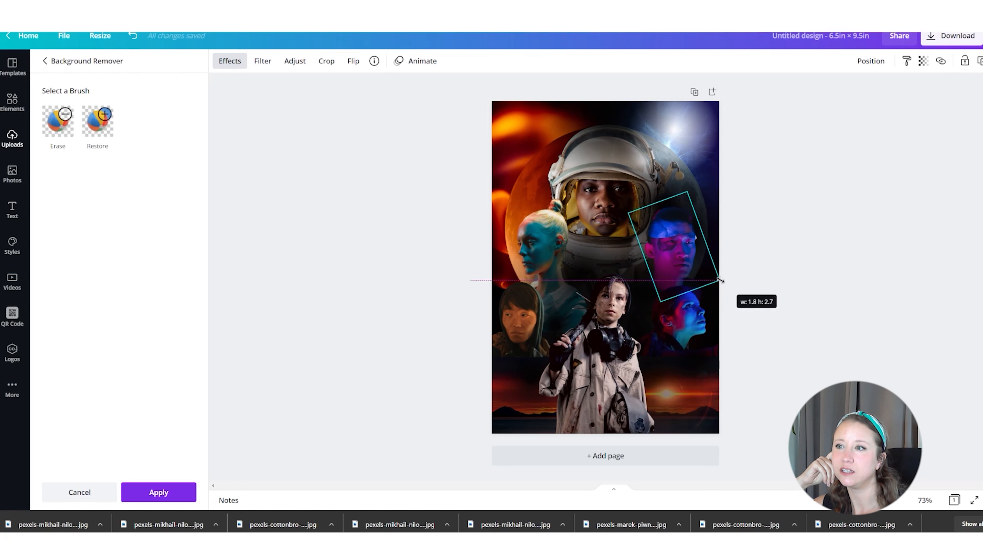
left_click_drag(625, 214, 623, 214)
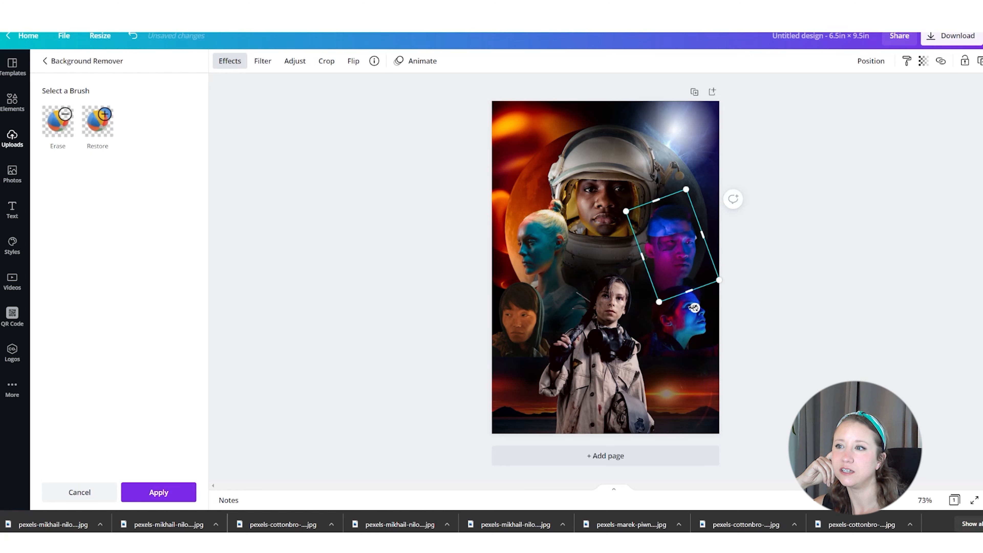